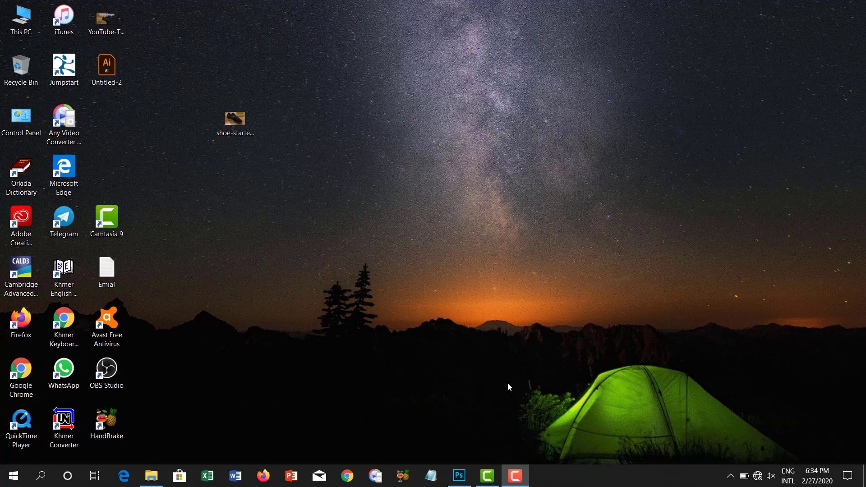
Restore the Photoshop window showing 19.jpg alongside the fog and misty moors stock tabs.
left_click(463, 479)
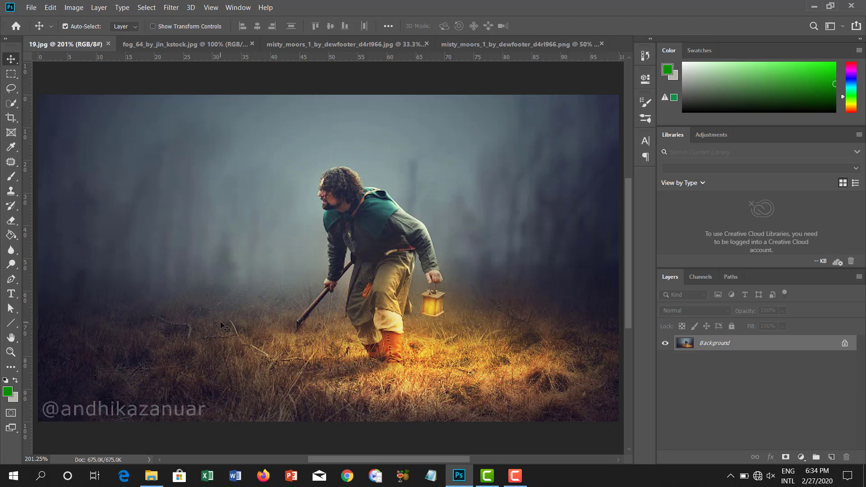
Unlock the Background as Layer 0 and bring up the fog_64_by_jin_kstock.jpg photo.
left_click(844, 343)
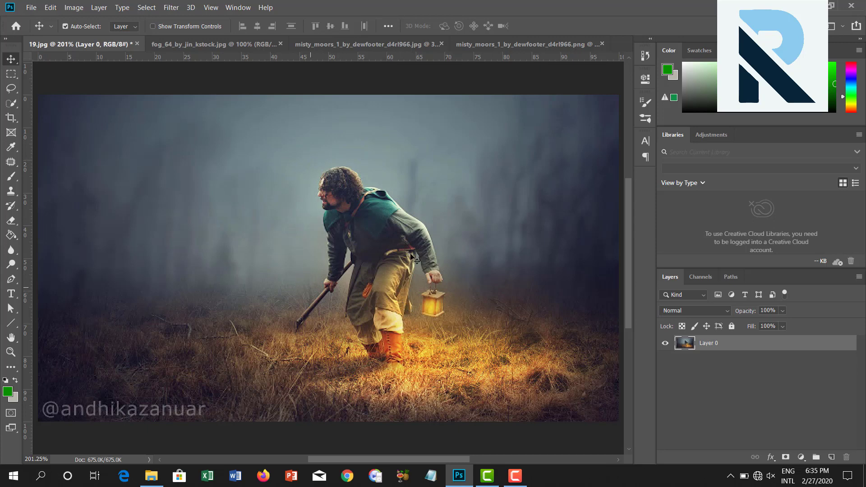
left_click(203, 44)
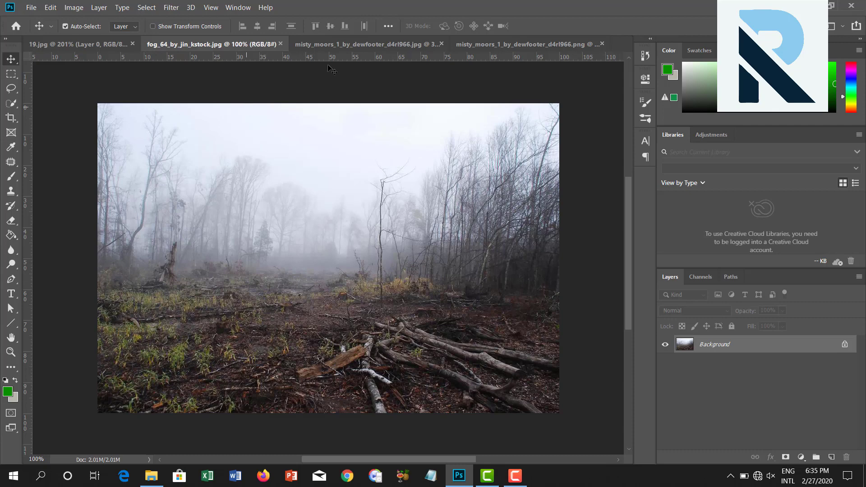
Fit the misty moors photo on screen and compare it with the cut-out man and fog_64.
left_click(337, 44)
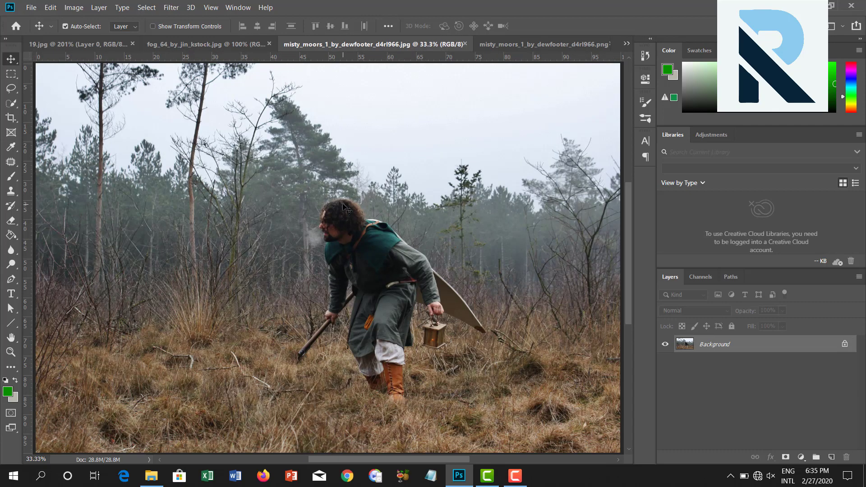
key("ctrl+0")
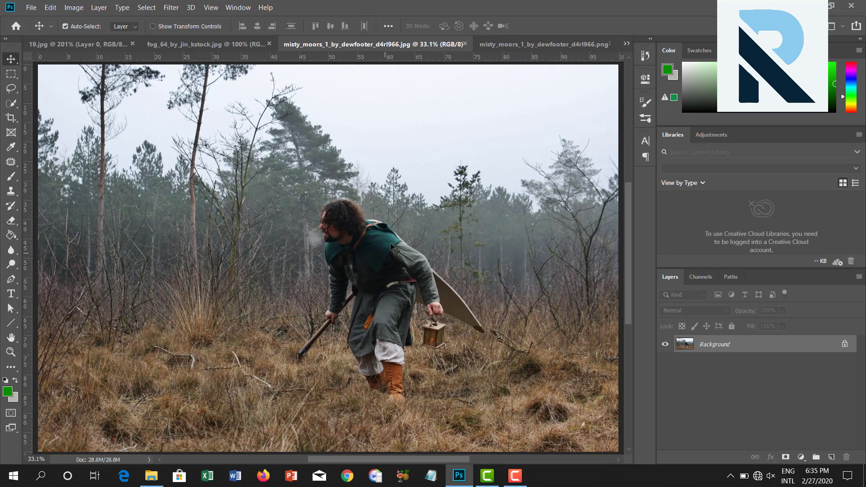
left_click(496, 44)
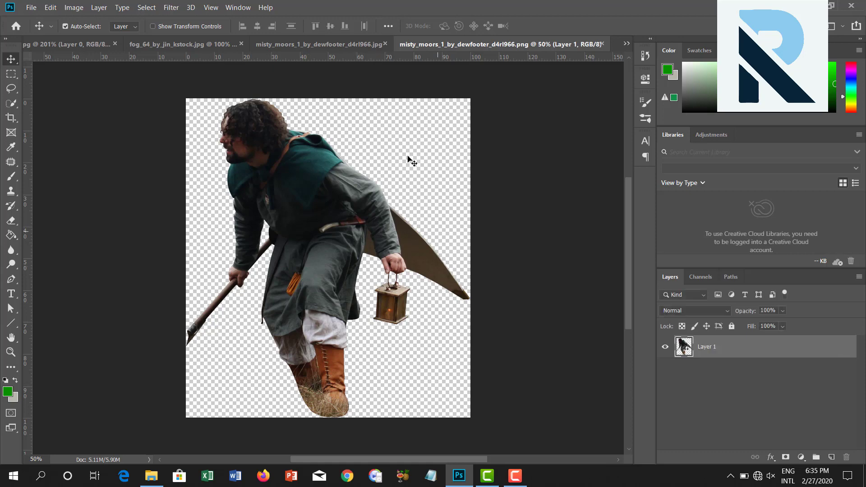
left_click(331, 45)
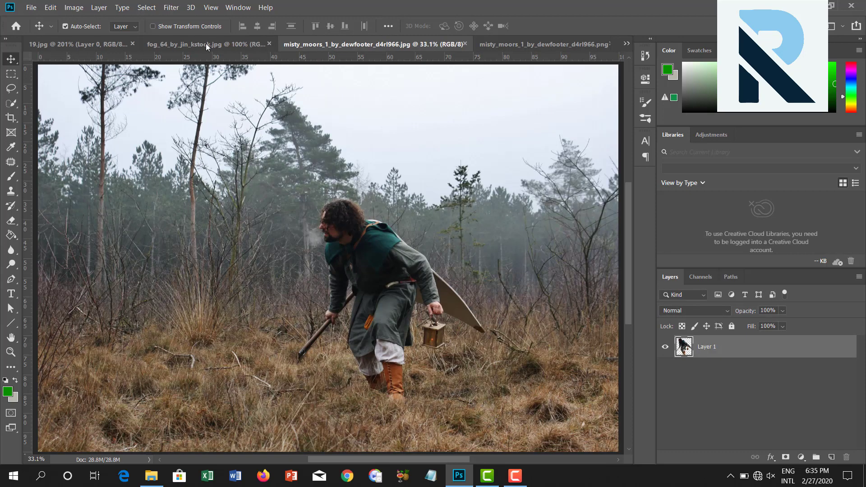
left_click(213, 45)
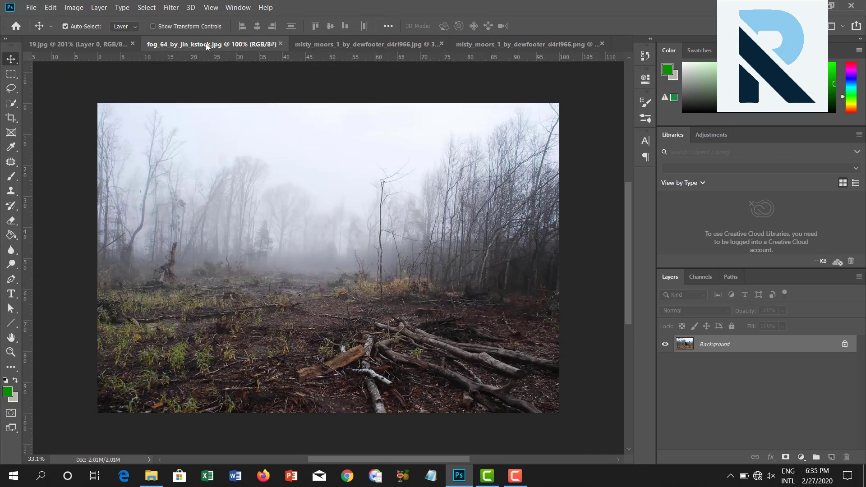
left_click(317, 45)
left_click(513, 45)
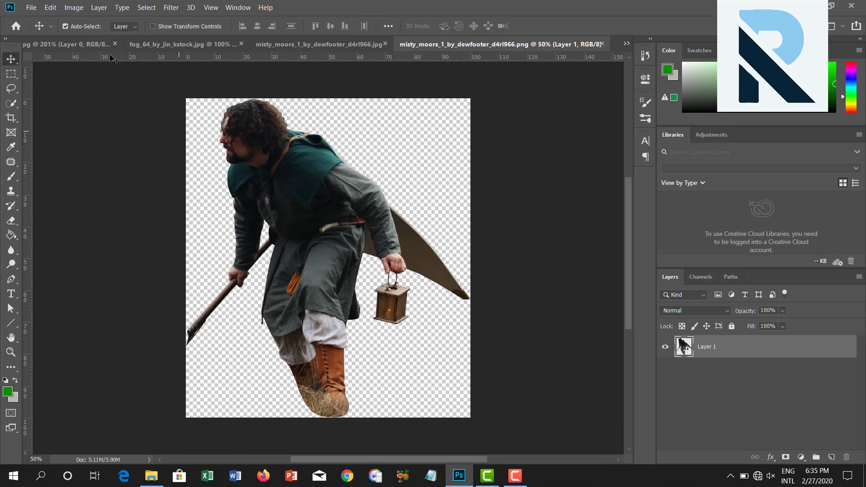
Flip between the fog_64, moor and cut-out tabs, ending back on 19.jpg.
left_click(76, 44)
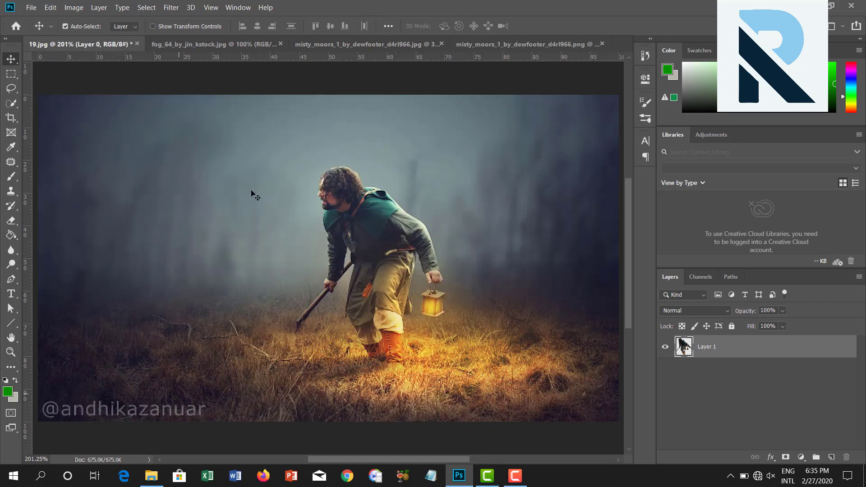
left_click(237, 44)
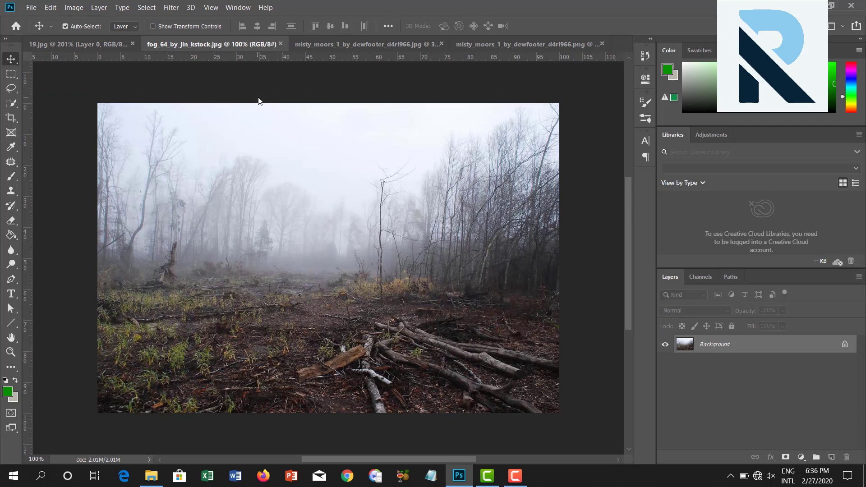
left_click(317, 46)
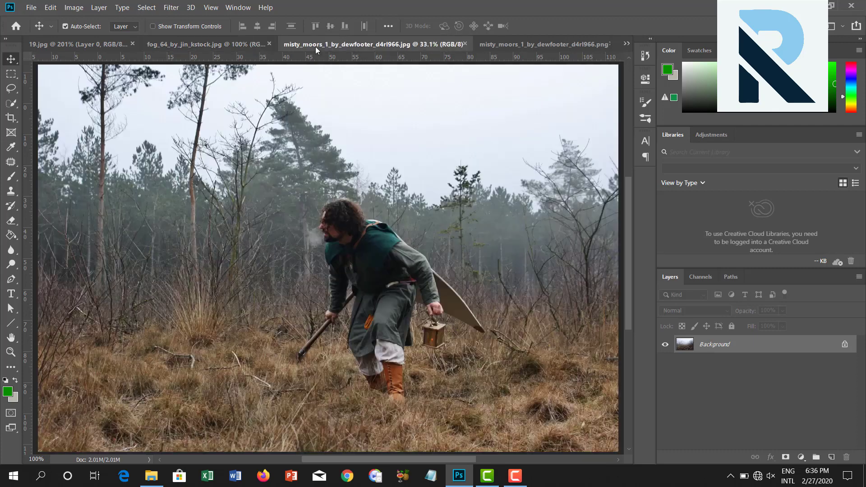
left_click(496, 44)
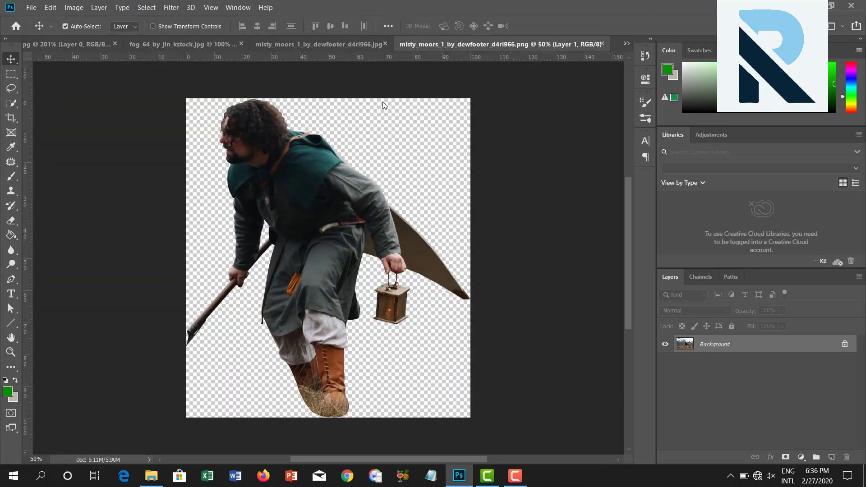
left_click(300, 45)
left_click(211, 45)
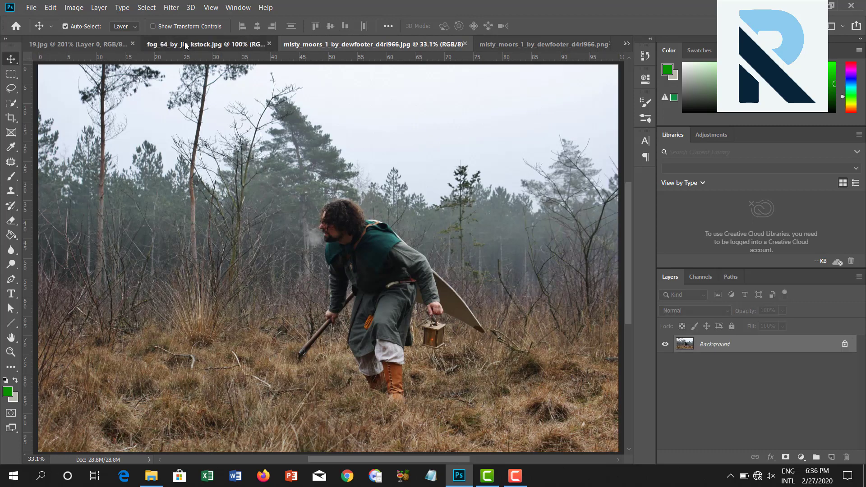
left_click(329, 47)
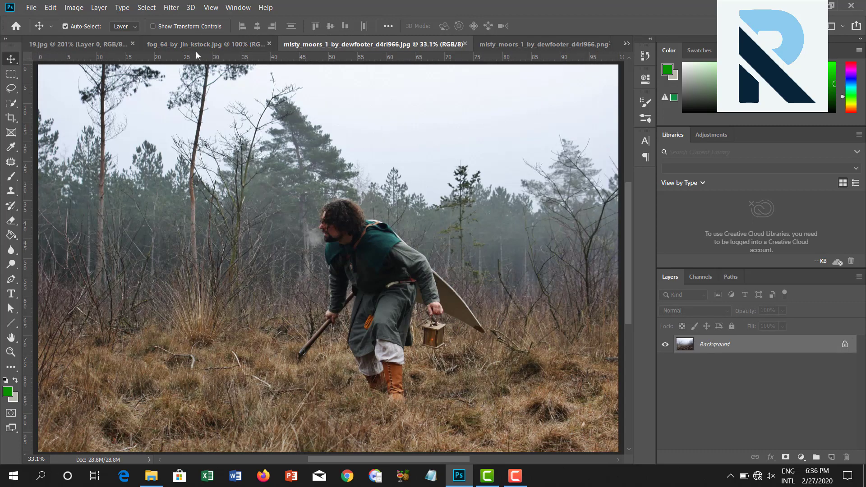
left_click(198, 45)
left_click(90, 45)
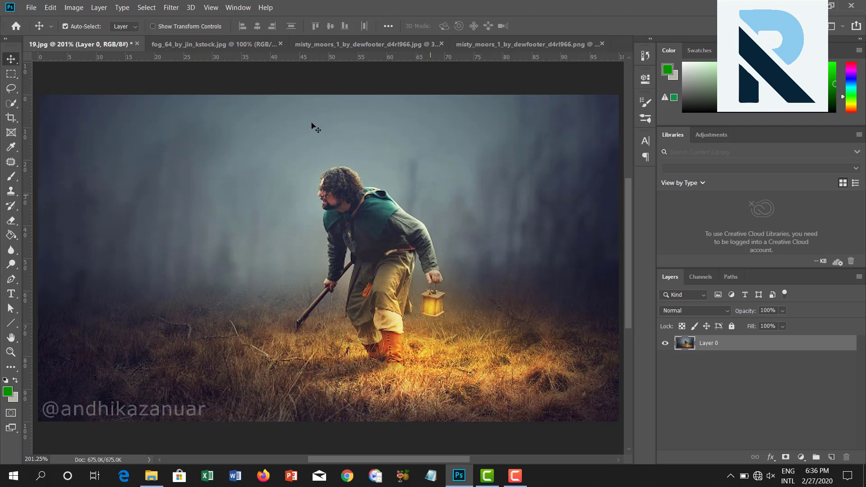
Close 19.jpg without saving its changes.
left_click(218, 48)
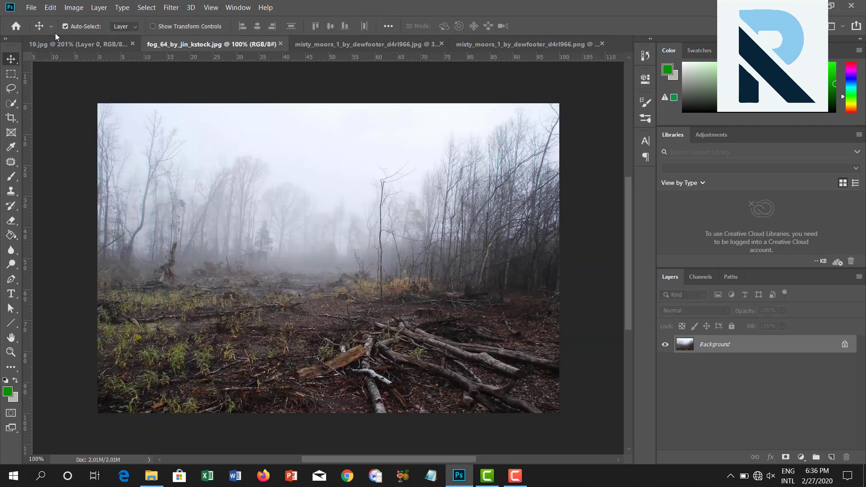
left_click(132, 45)
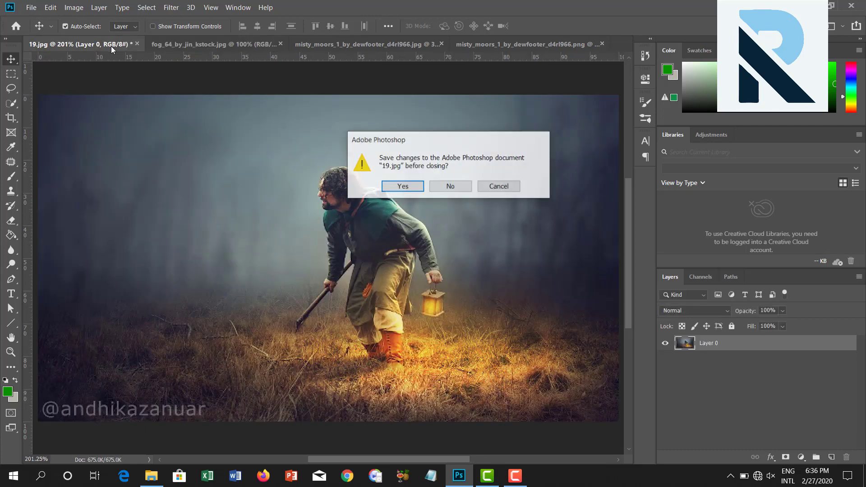
left_click(137, 44)
left_click(433, 187)
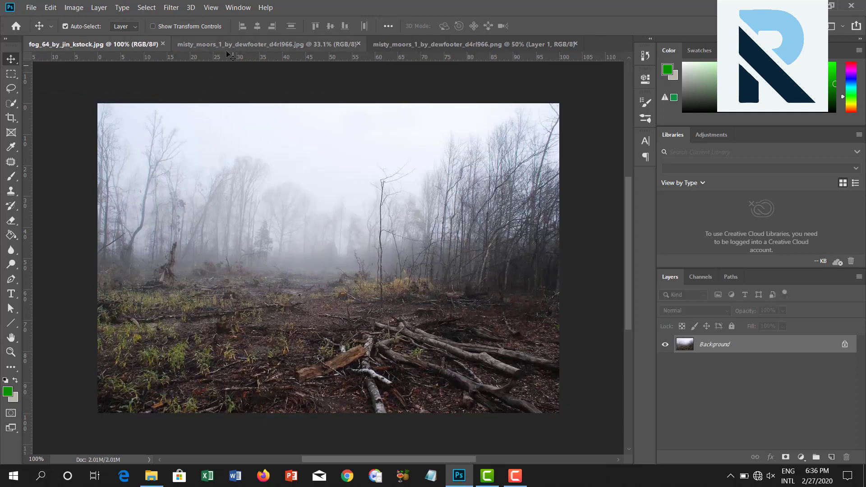
Zoom in on the man in the misty_moors jpg, framing his legs and lantern.
left_click(227, 46)
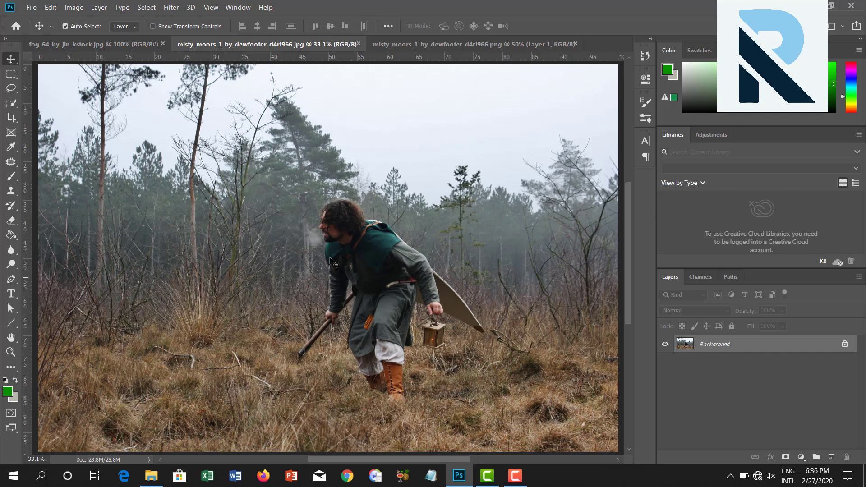
left_click_drag(368, 270, 374, 269)
left_click(373, 269)
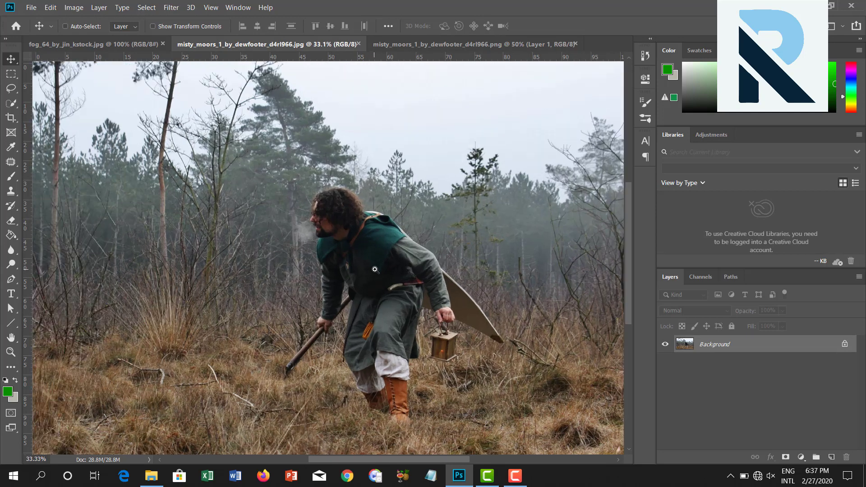
left_click(401, 251)
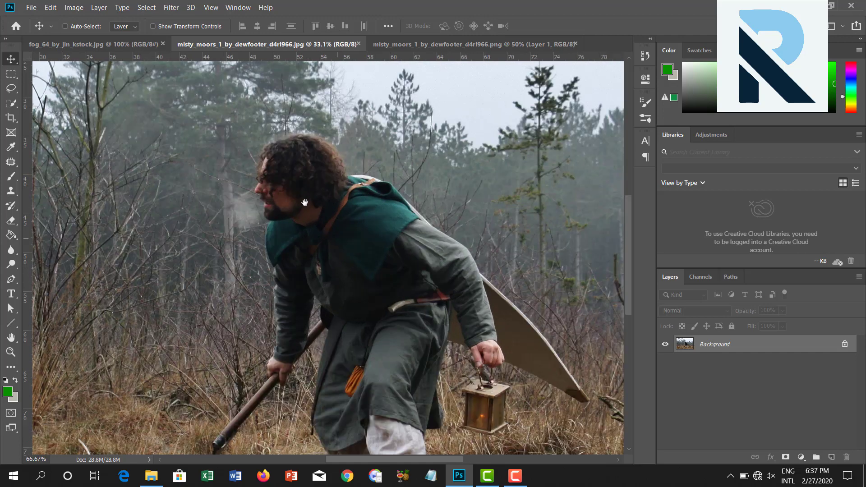
mouse_move(488, 337)
left_mouse_down()
mouse_move(413, 270)
mouse_move(433, 309)
left_mouse_up()
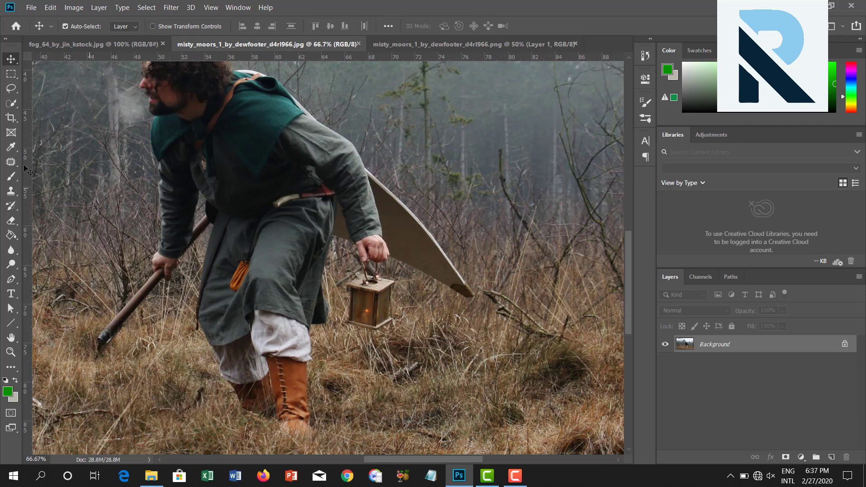
Spot-heal a stray mark along the cape's edge and unlock the background layer.
left_click(11, 162)
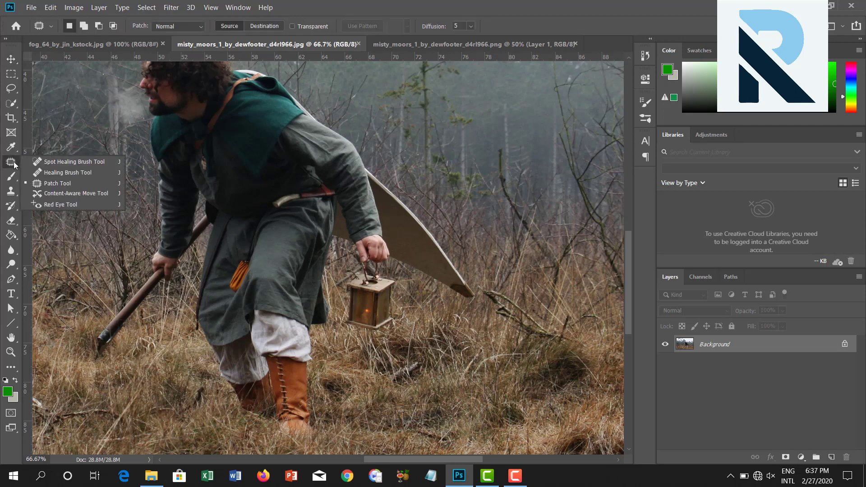
left_click(56, 162)
left_click_drag(370, 162, 392, 224)
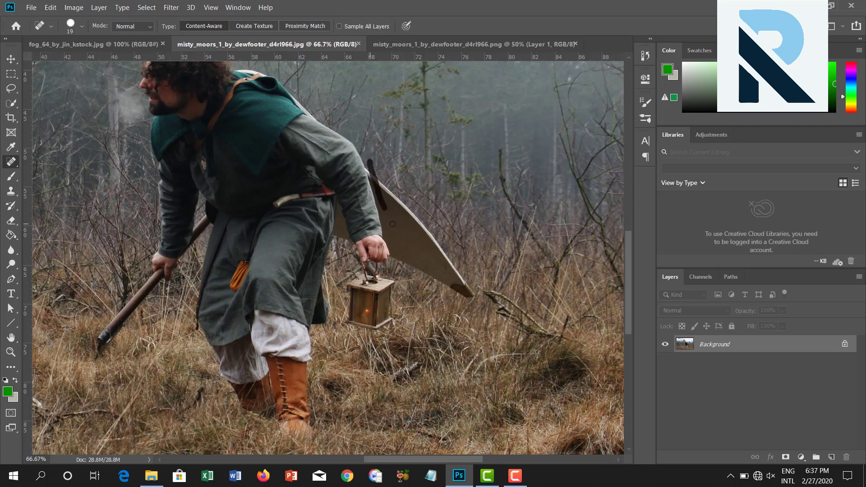
left_click(842, 343)
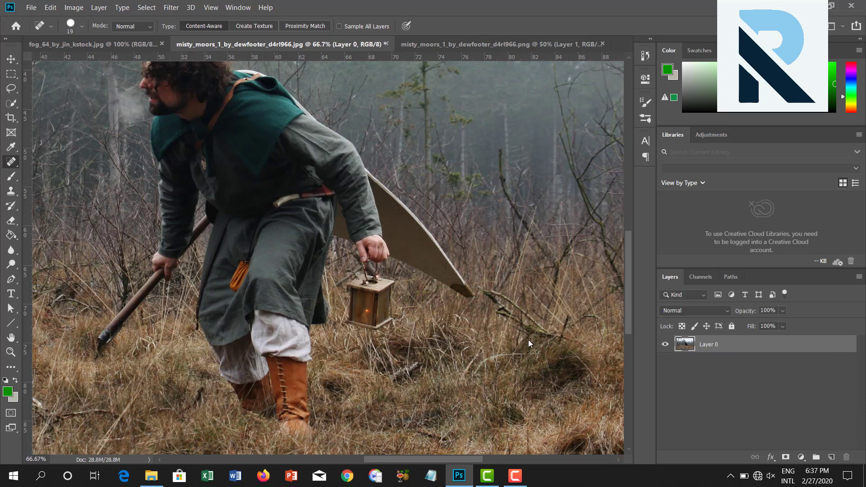
right_click(18, 167)
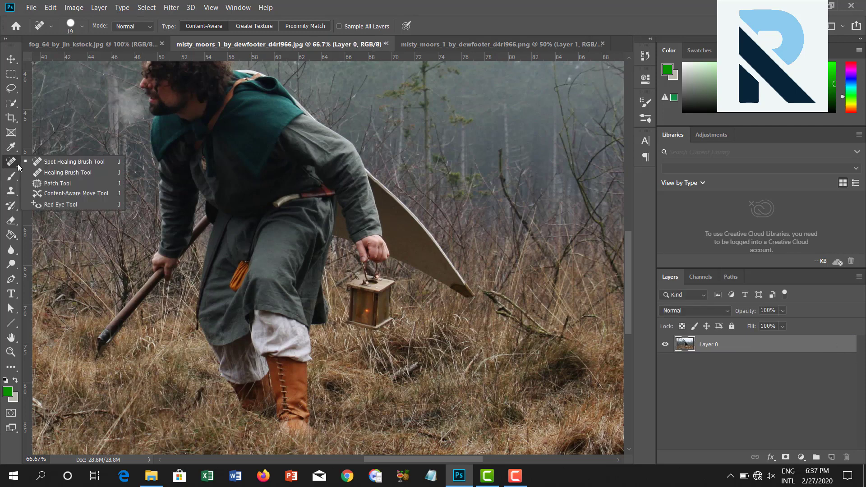
left_click(68, 173)
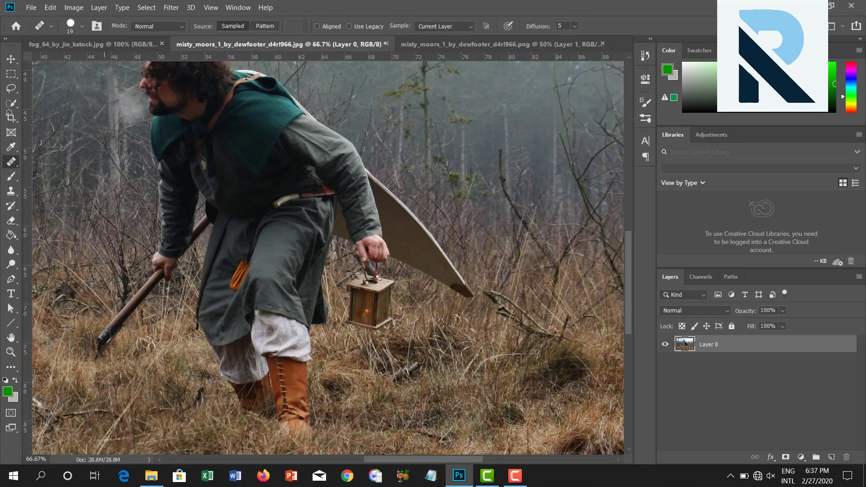
left_click(13, 105)
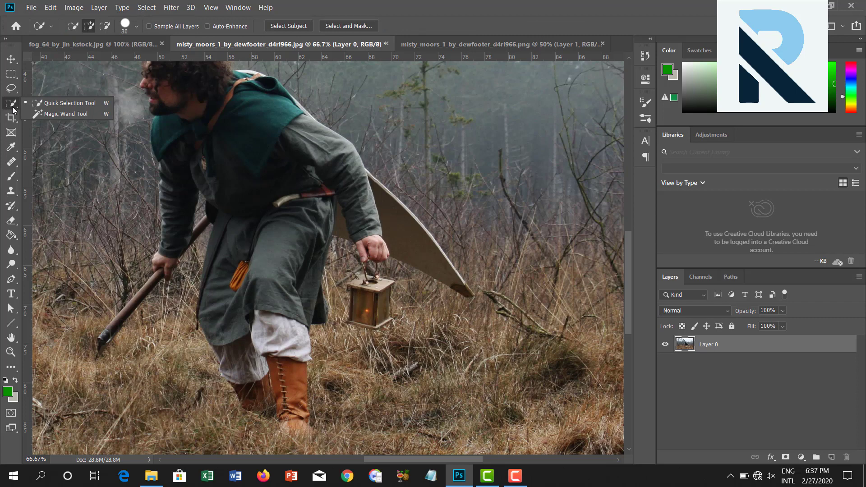
Patch the upper scythe blade behind the man with nearby grass and branches.
left_click(18, 163)
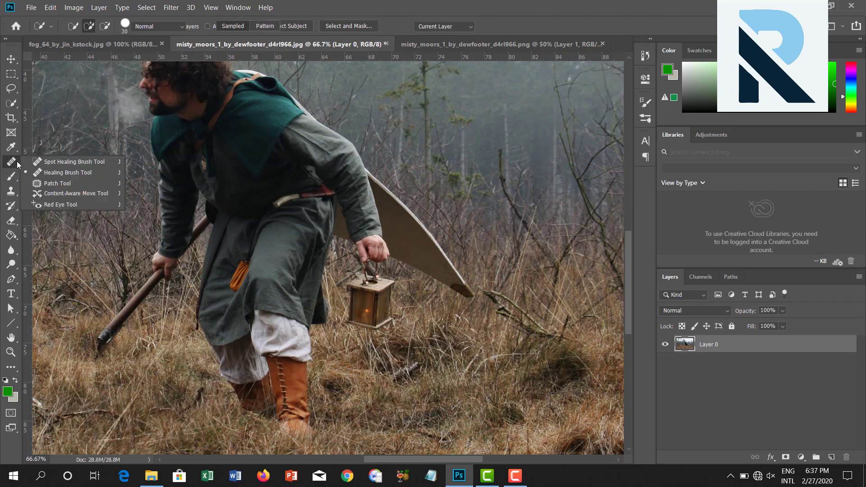
left_click(67, 183)
left_click_drag(398, 185, 485, 276)
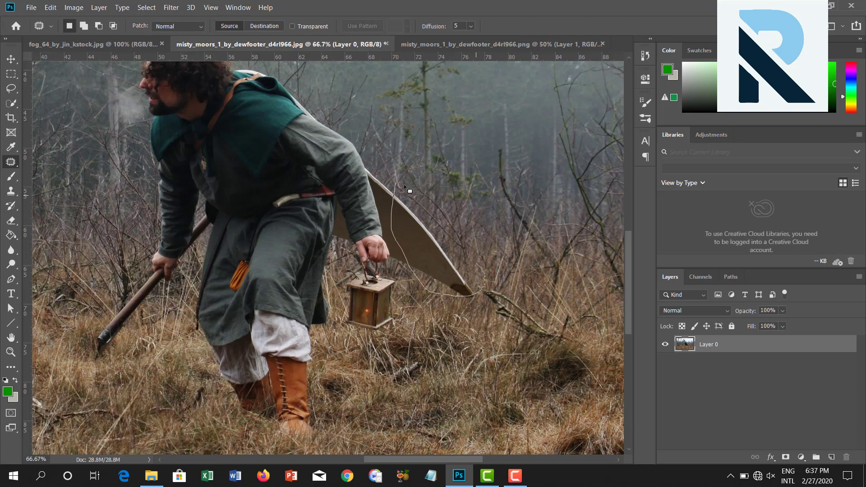
left_click_drag(489, 279, 398, 183)
left_click_drag(419, 234, 497, 214)
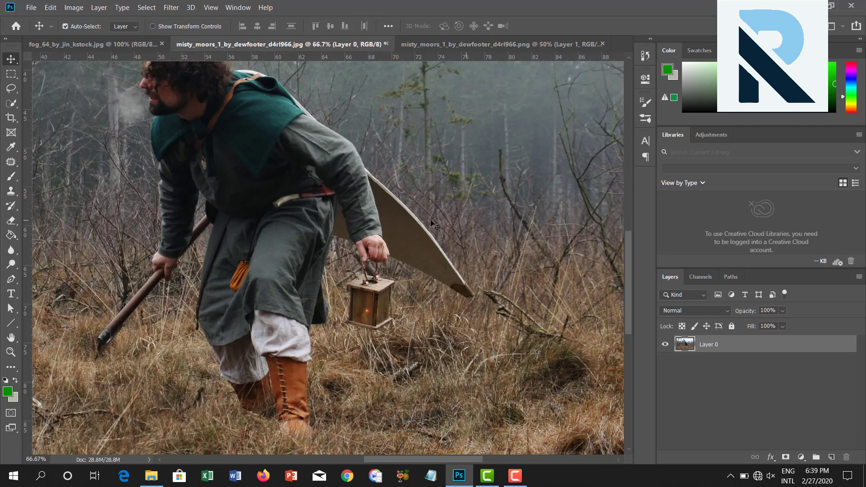
scroll(429, 227, "up", 1)
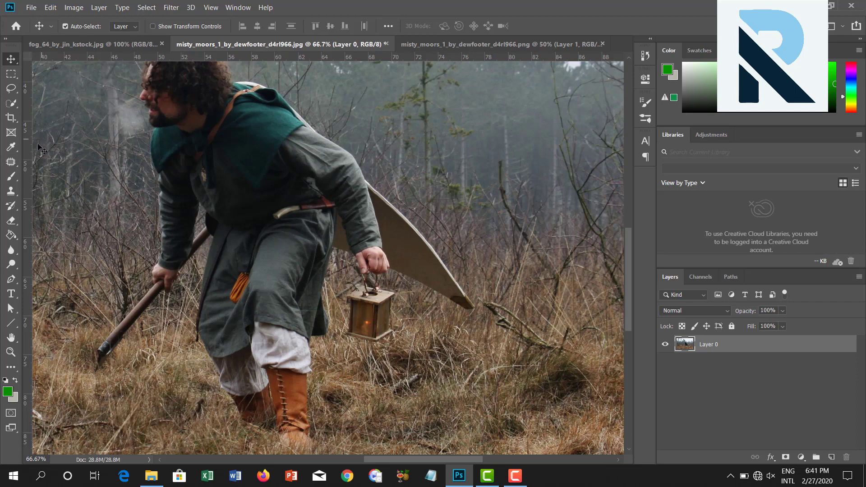
Patch out the remaining blade along the arm and past the lantern, then deselect.
left_click_drag(12, 166, 60, 185)
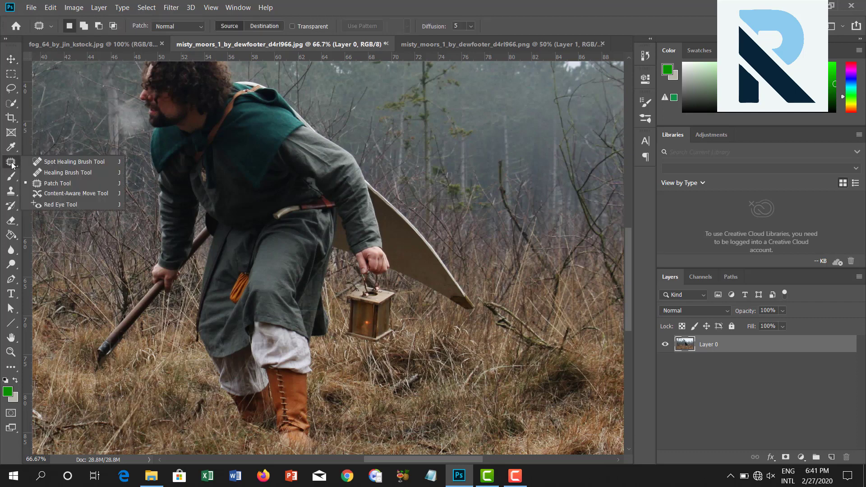
left_click(60, 184)
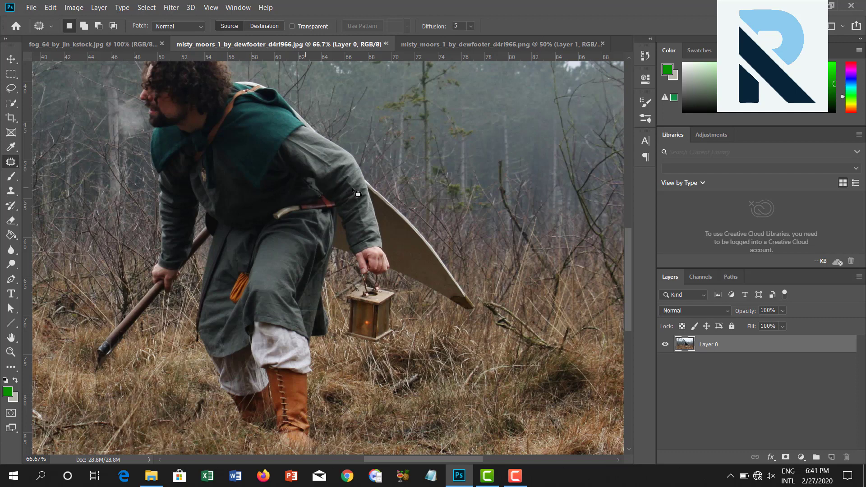
mouse_move(371, 180)
left_mouse_down()
mouse_move(392, 272)
mouse_move(414, 310)
left_mouse_up()
left_click_drag(452, 332, 481, 330)
mouse_move(490, 289)
left_mouse_down()
mouse_move(406, 191)
mouse_move(368, 180)
mouse_move(505, 201)
left_mouse_up()
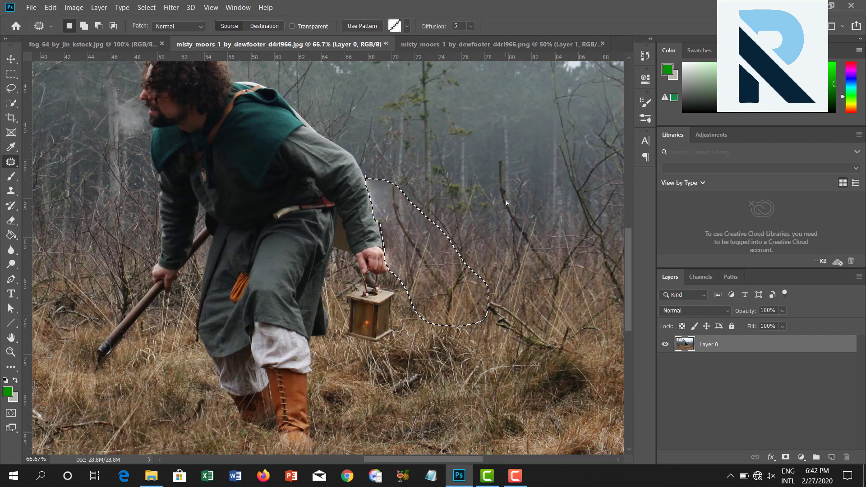
key("ctrl+d")
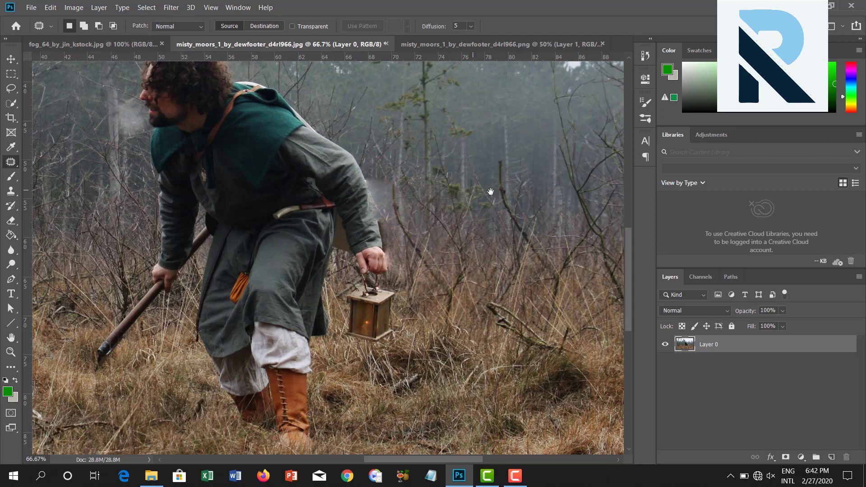
Fit the whole field photo on screen with the Move tool active.
mouse_move(491, 195)
left_mouse_down()
mouse_move(532, 246)
mouse_move(366, 269)
mouse_move(477, 135)
left_mouse_up()
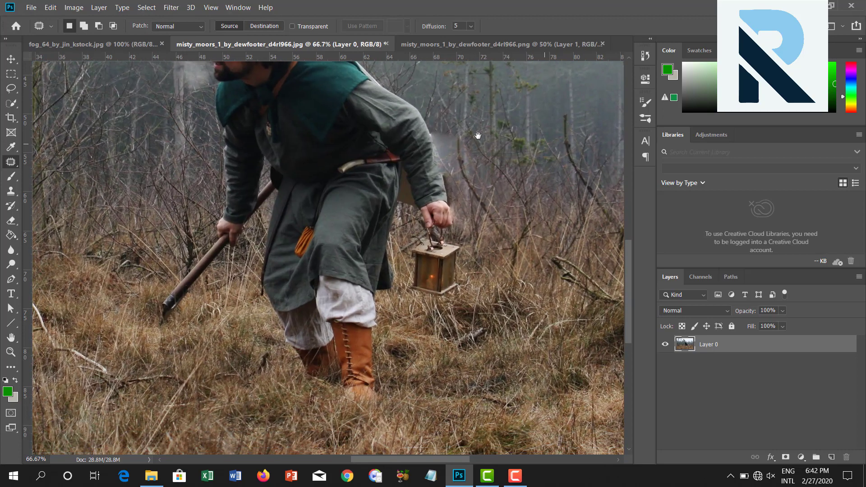
key("ctrl+0")
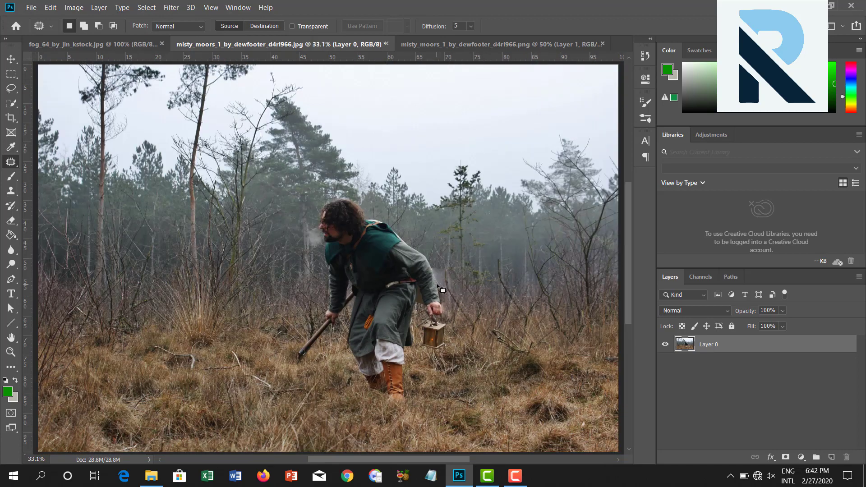
key("v")
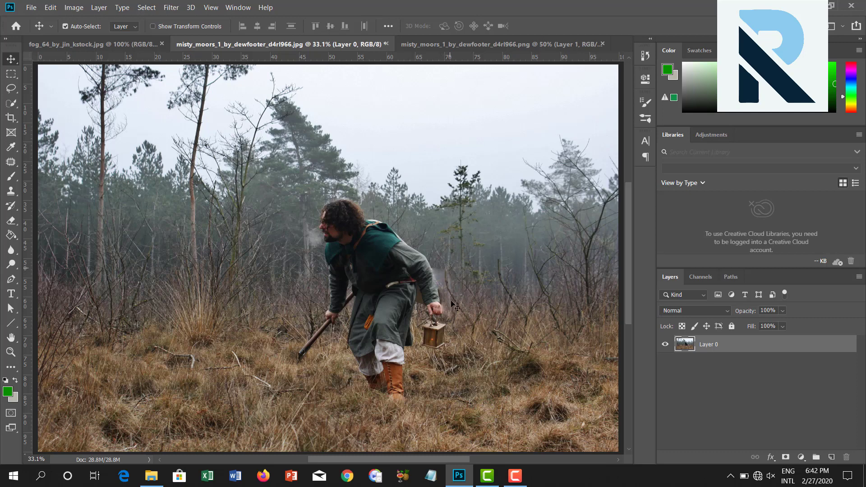
Add a layer mask to Layer 0 and load the Black, White gradient preset.
left_click(785, 457)
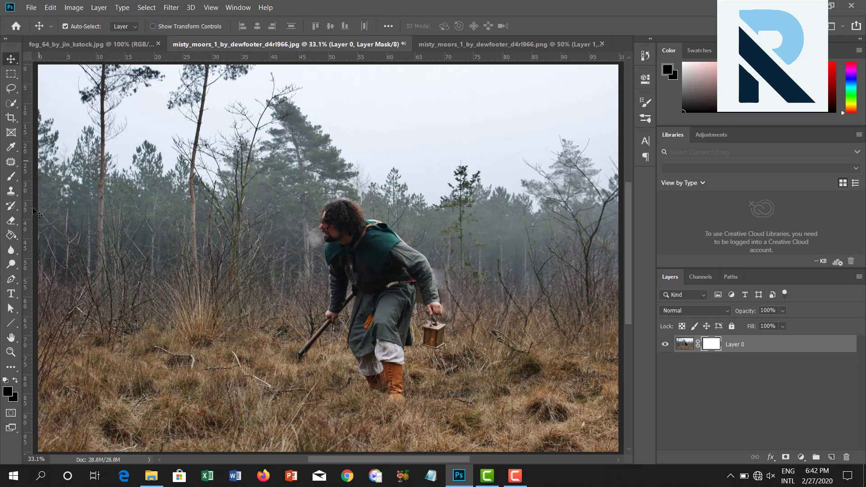
right_click(17, 236)
left_click(52, 237)
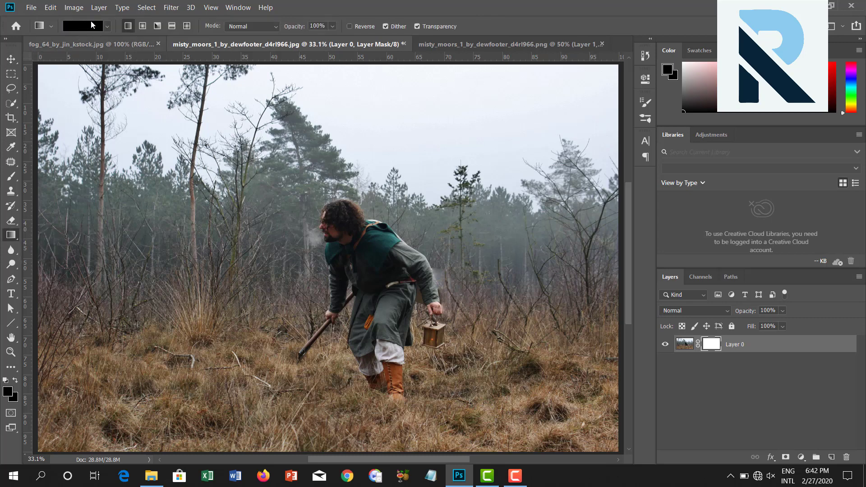
left_click(93, 28)
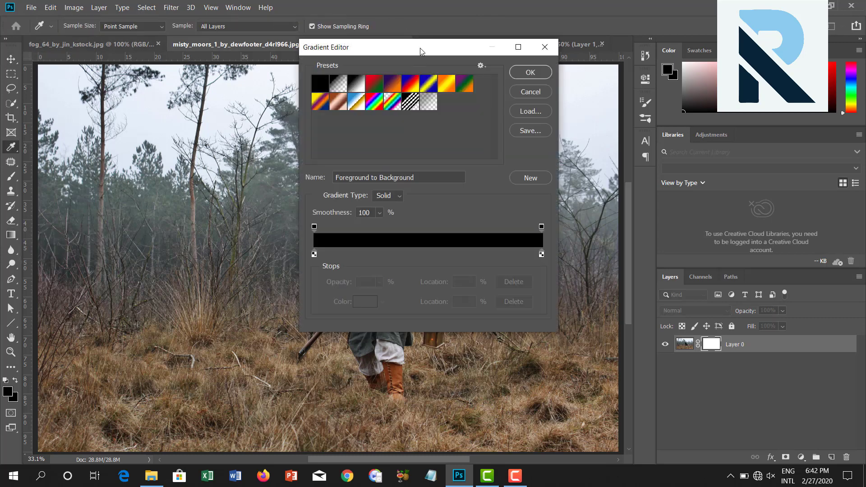
mouse_move(420, 51)
left_mouse_down()
mouse_move(513, 94)
mouse_move(573, 149)
left_mouse_up()
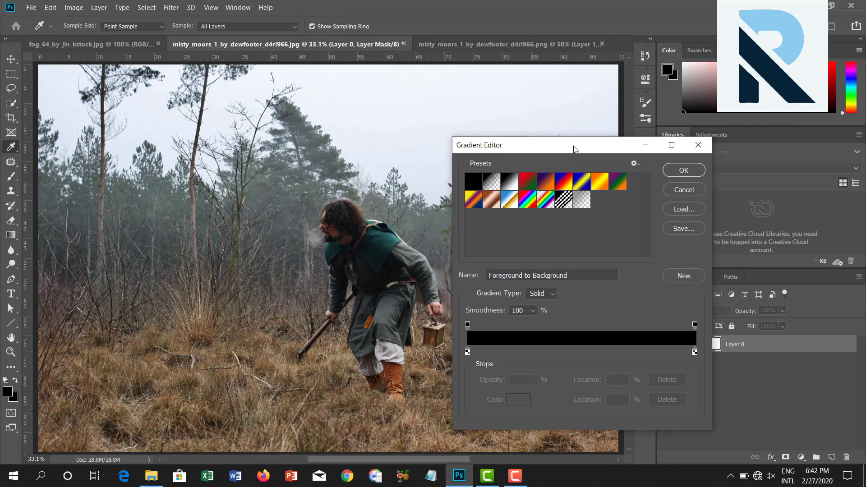
left_click(508, 183)
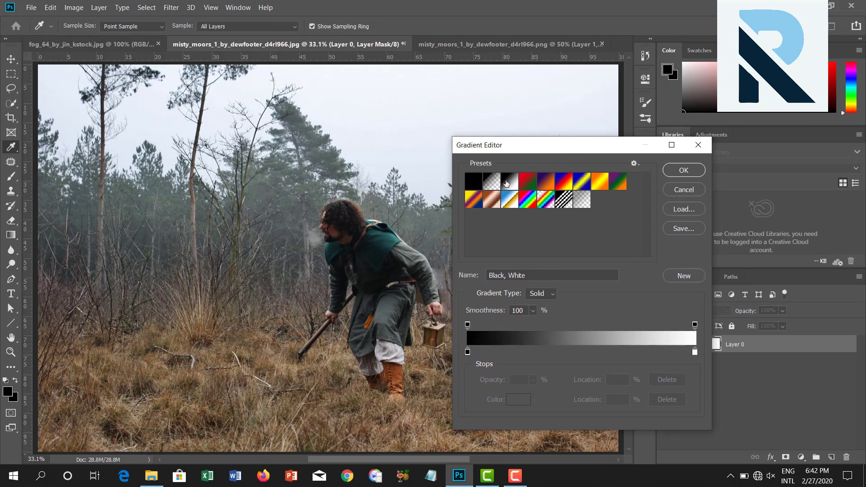
Sample the sky into the start stop and delete the end stops for an all-white gradient.
left_click(467, 353)
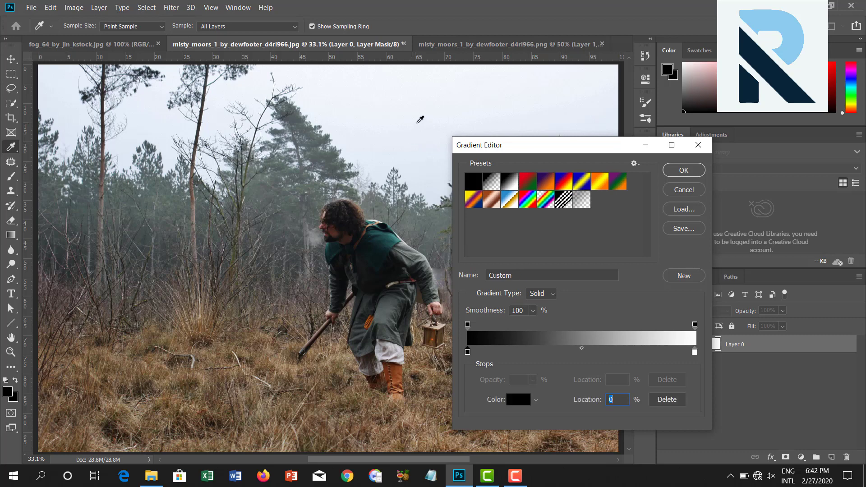
left_click(420, 120)
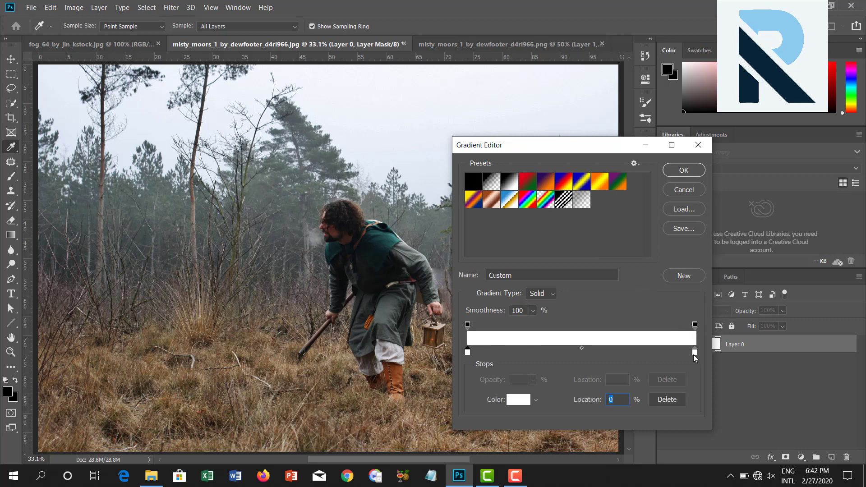
left_click_drag(694, 351, 692, 352)
left_click_drag(691, 349, 702, 378)
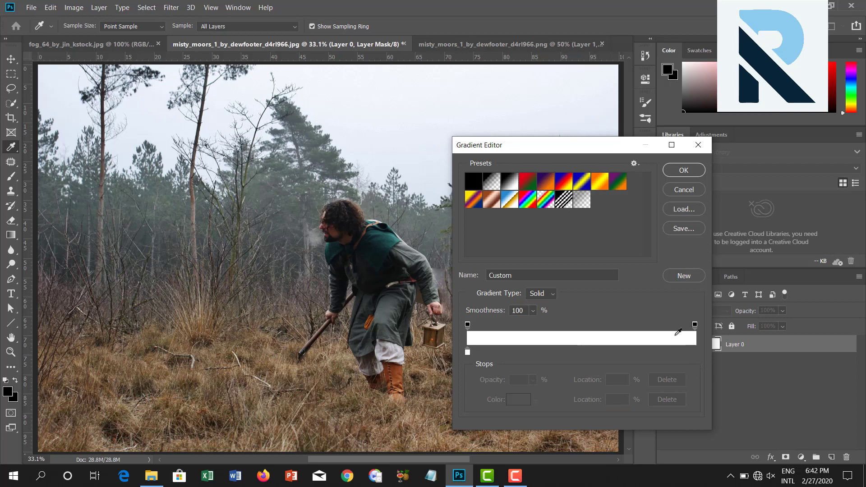
left_click_drag(696, 327, 692, 280)
left_click(673, 173)
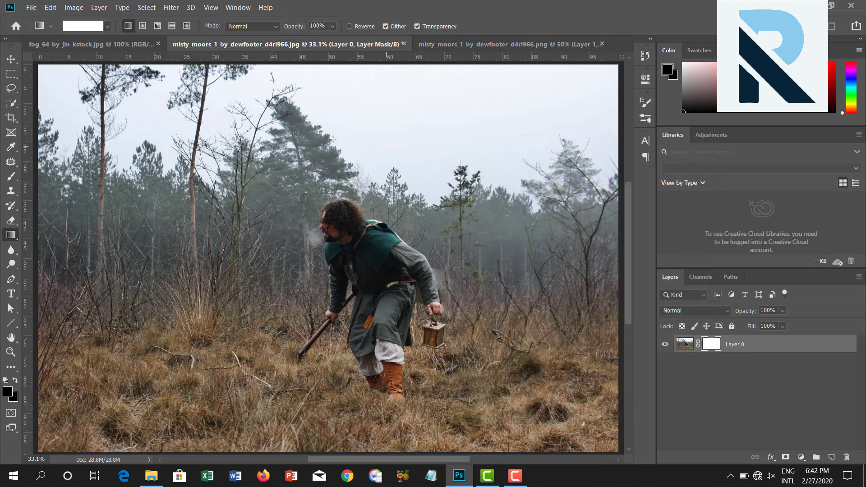
left_click_drag(318, 117, 319, 295)
left_click(815, 456)
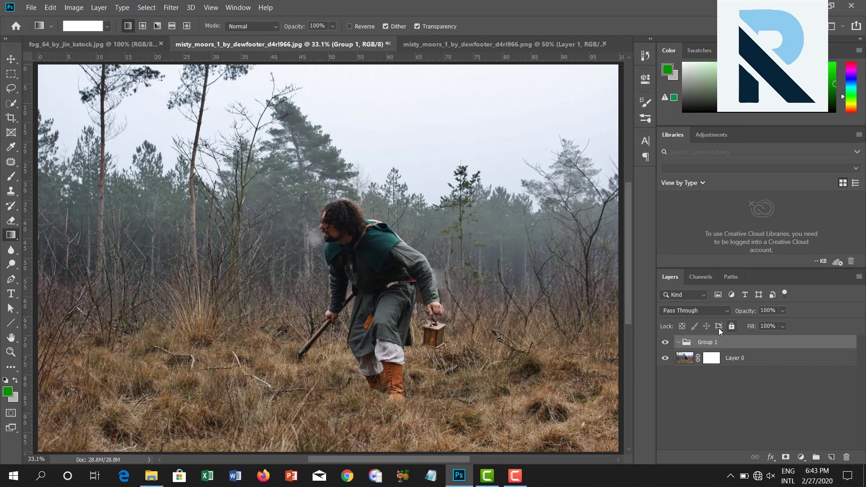
key("ctrl+z")
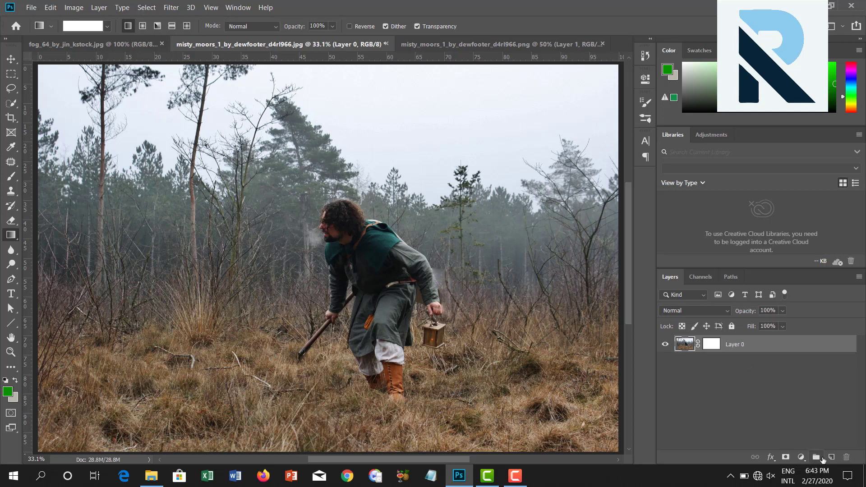
left_click(831, 457)
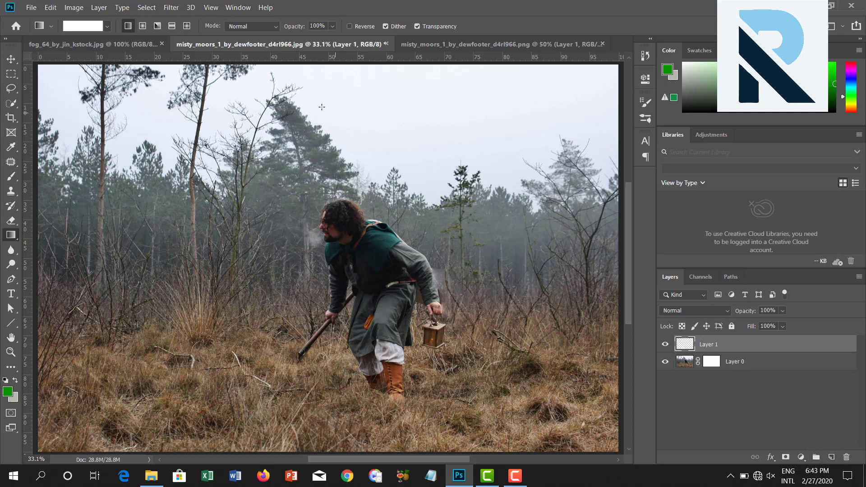
left_click_drag(318, 112, 310, 305)
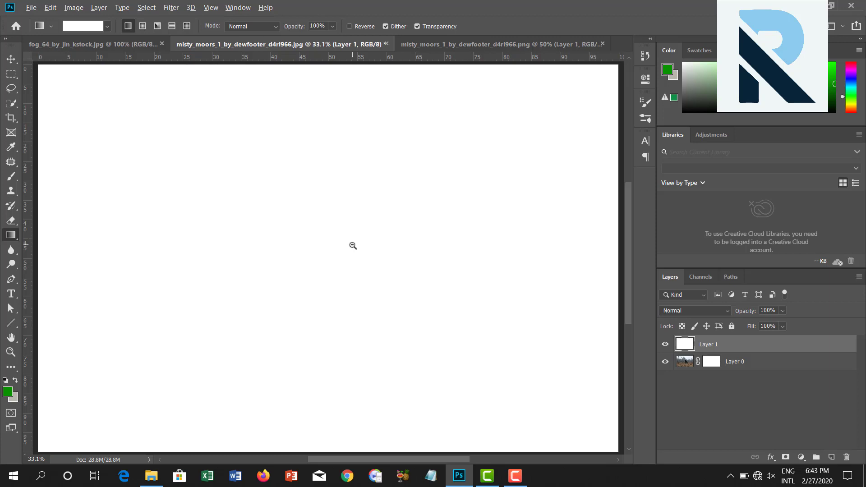
left_click(352, 245, "alt")
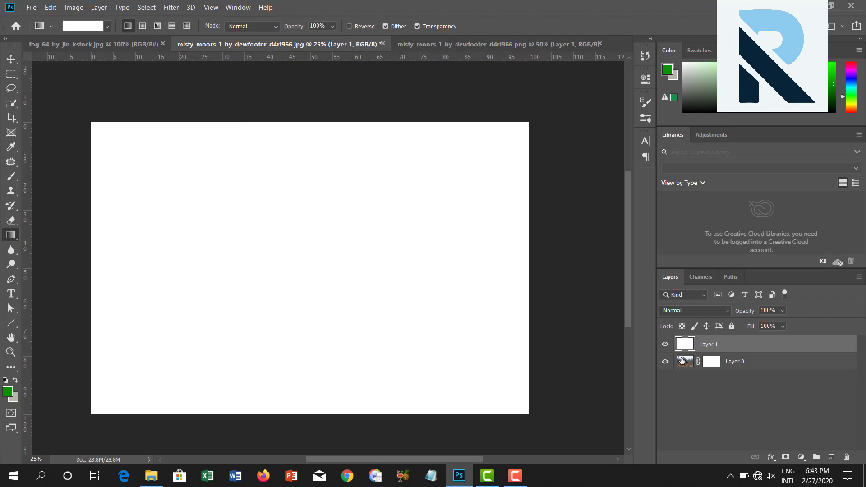
left_click(681, 360)
left_click(665, 344)
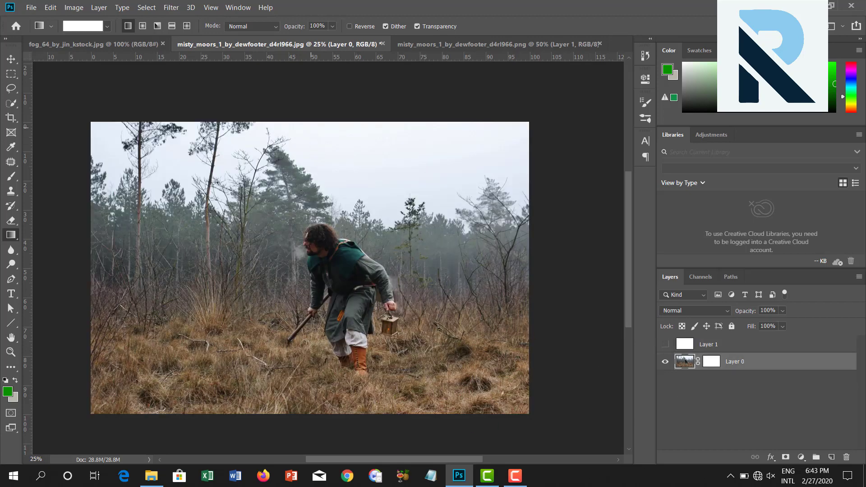
left_click_drag(310, 127, 314, 211)
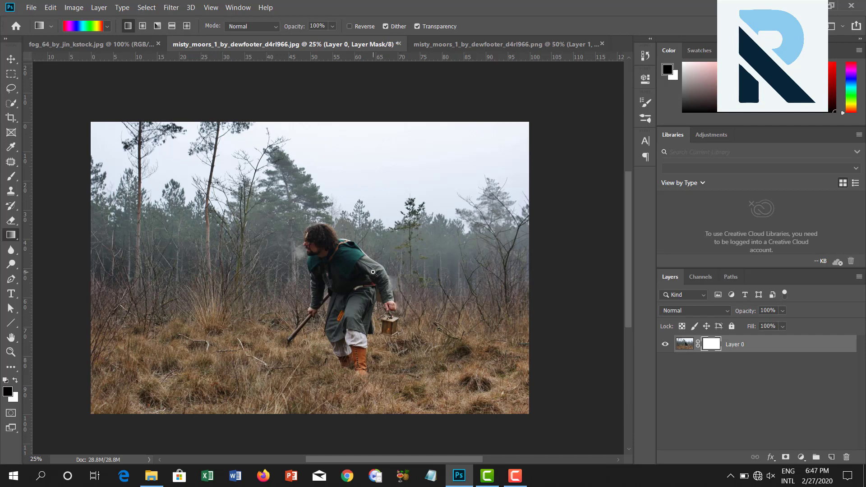
Zoom out to 25% so the whole moor photo fits, briefly opening and minimizing File Explorer.
left_click(373, 272)
left_click(406, 283)
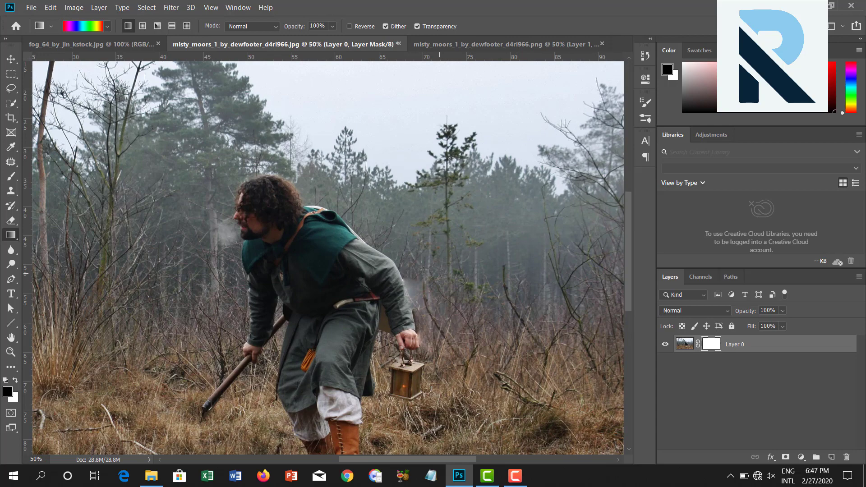
left_click(413, 260, "alt")
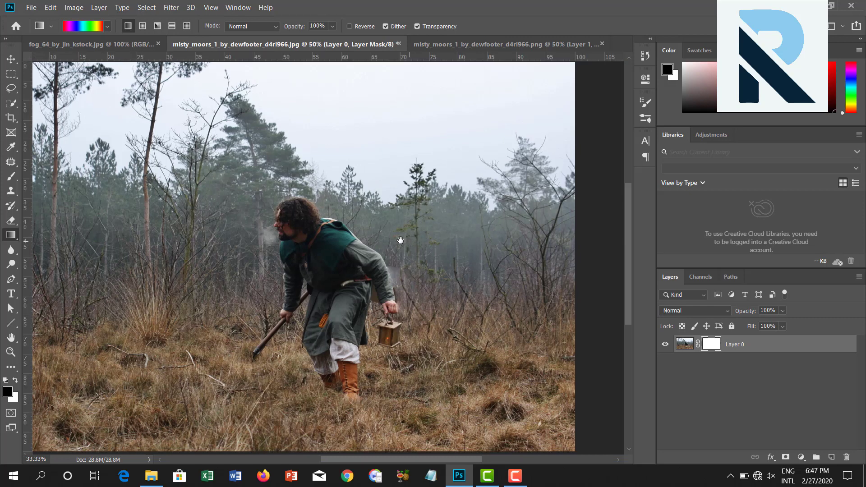
left_click(399, 240, "alt")
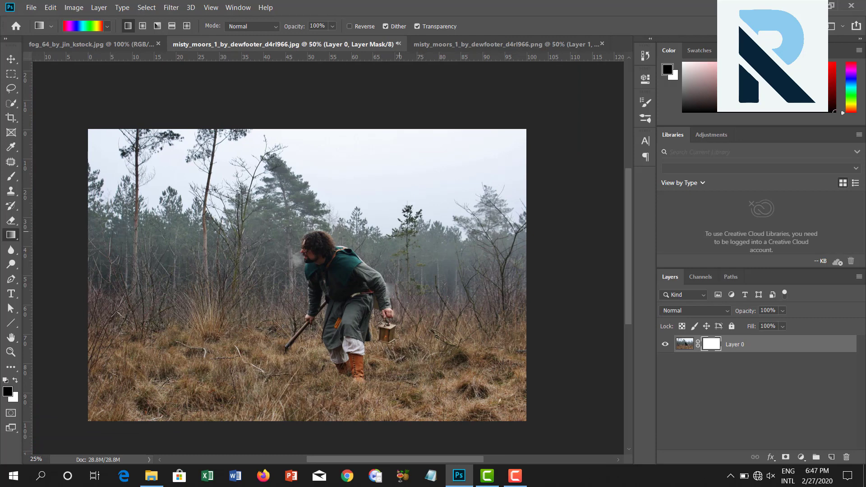
left_click(151, 475)
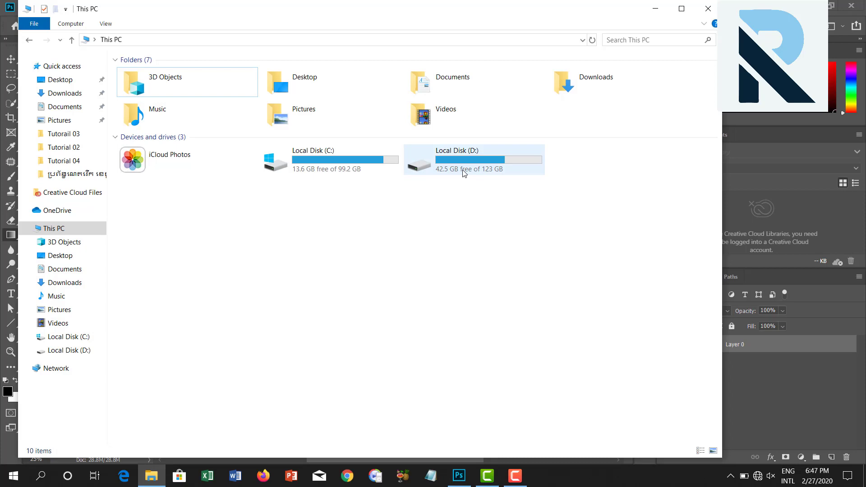
left_click(655, 8)
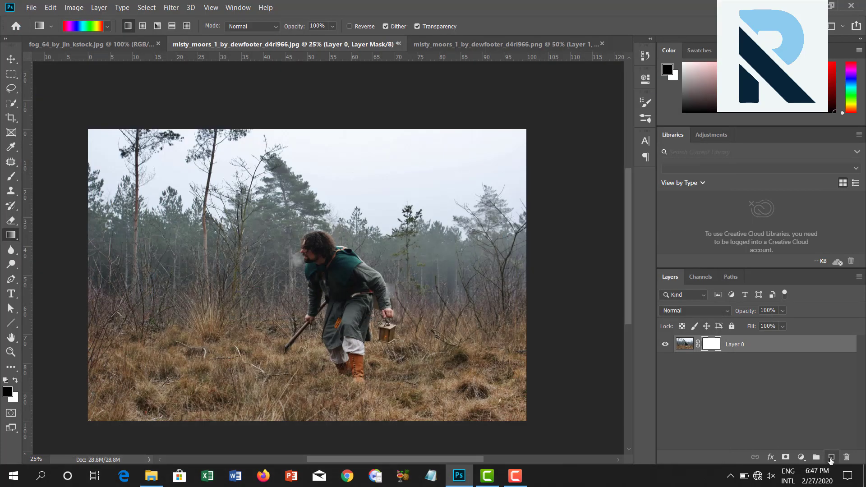
Add a new layer below Layer 0 and set the foreground to a pale sky grey.
left_click(830, 457)
left_click_drag(731, 348, 735, 372)
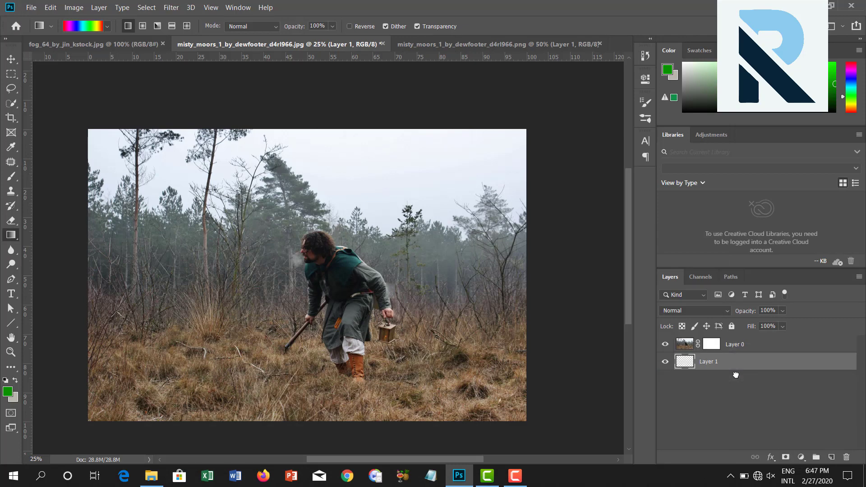
left_click(7, 391)
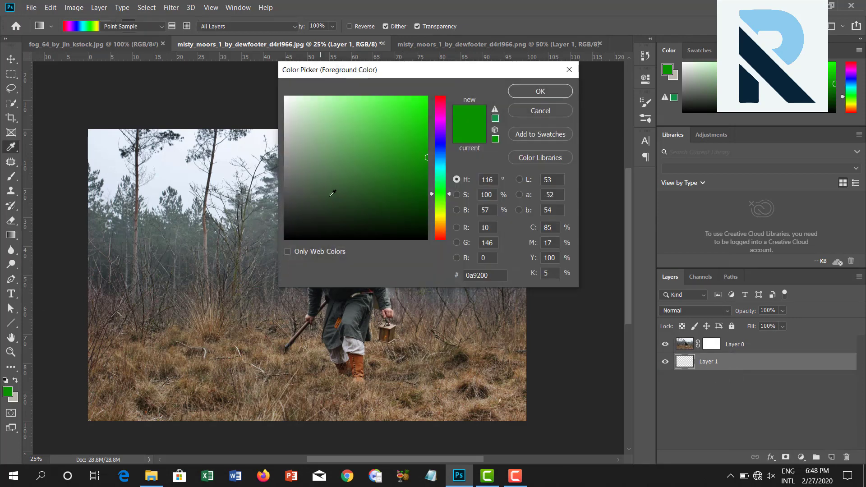
left_click(174, 164)
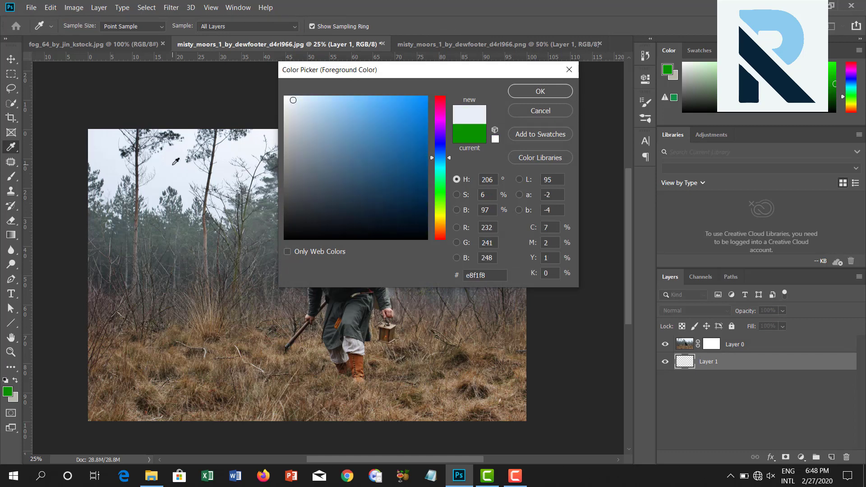
left_click(176, 165)
left_click(540, 97)
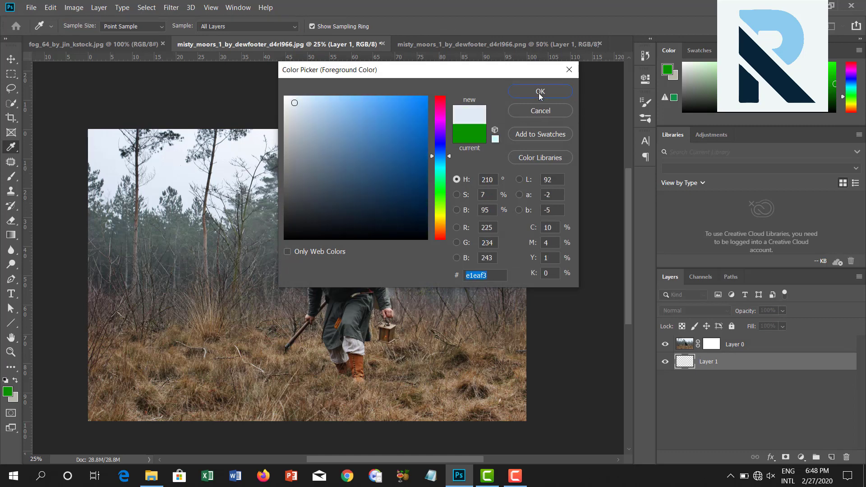
key("g")
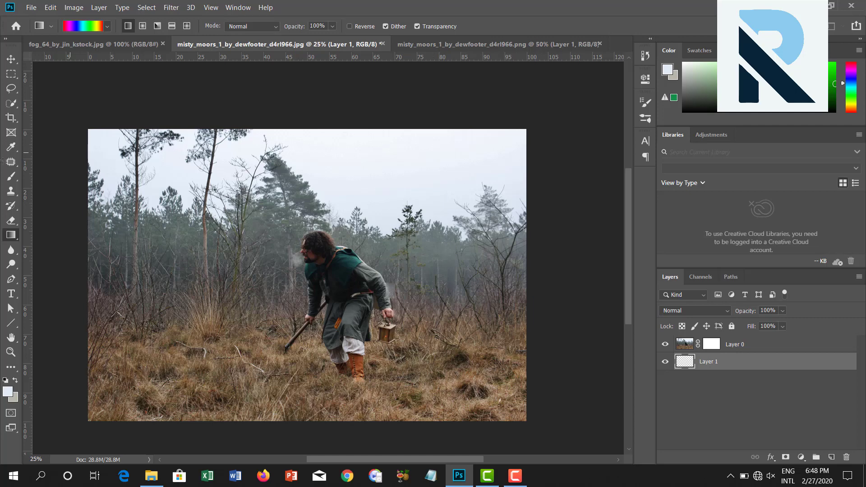
Fill Layer 1 with the fog grey, check it, and target Layer 0's mask.
right_click(11, 236)
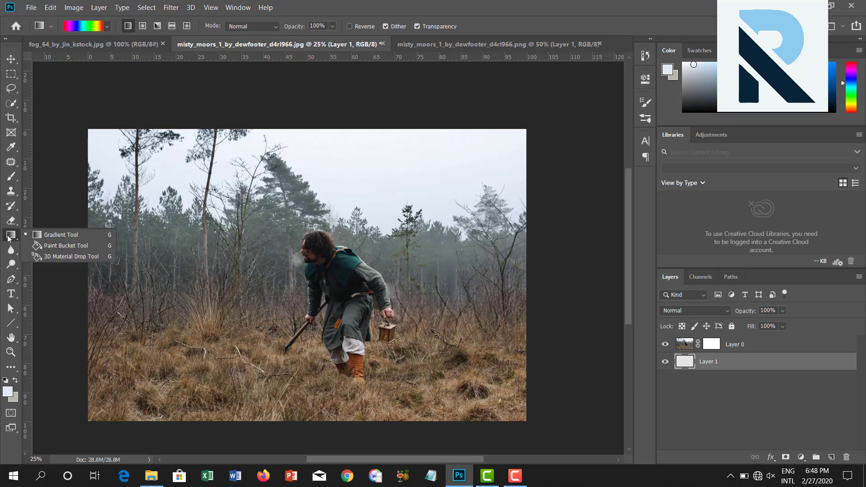
left_click(37, 234)
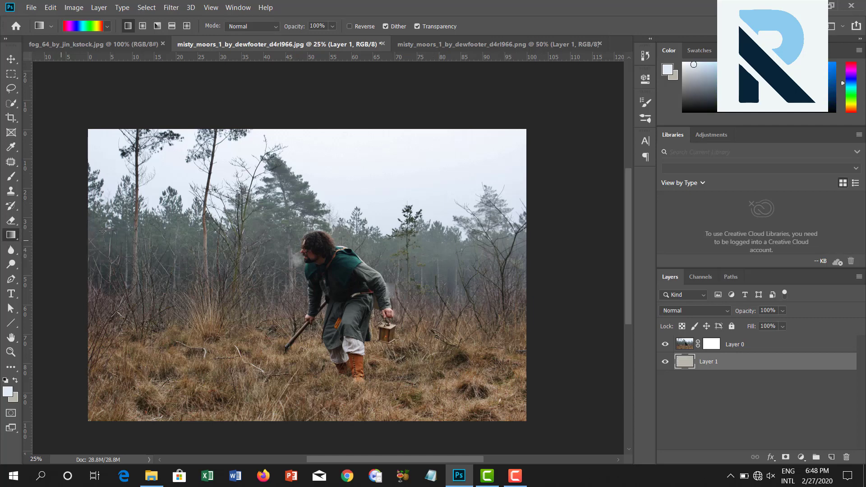
left_click(665, 344)
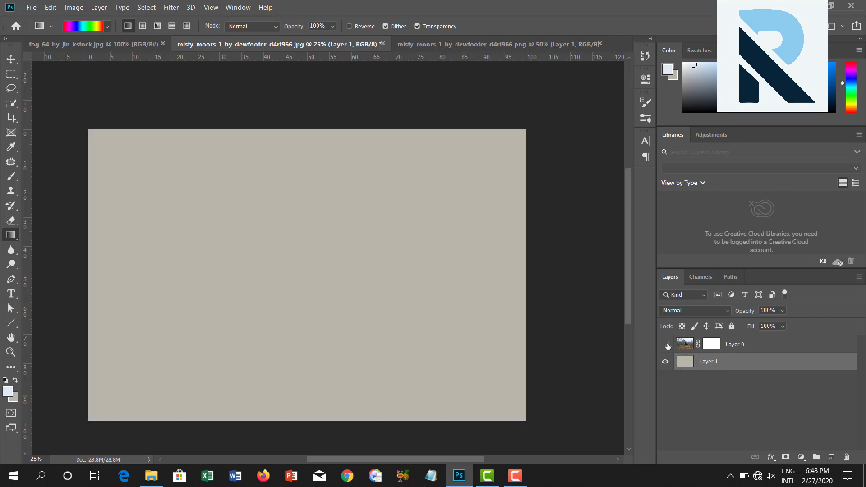
left_click(665, 344)
left_click(665, 344)
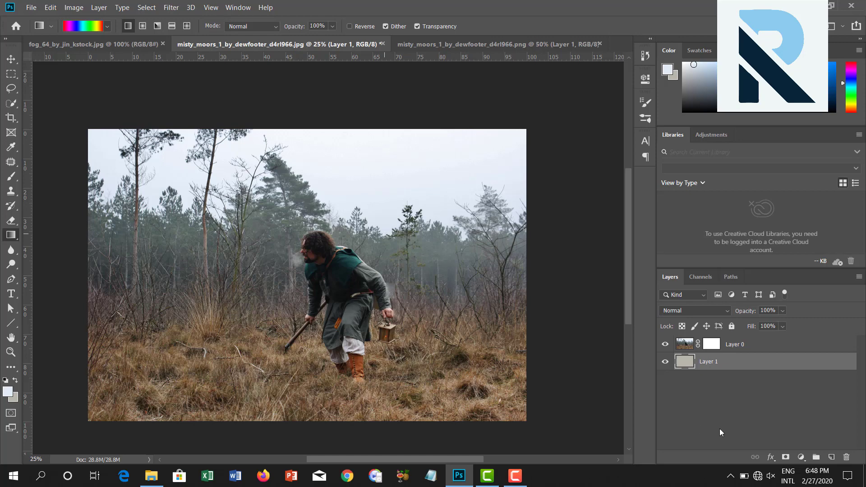
left_click(711, 347)
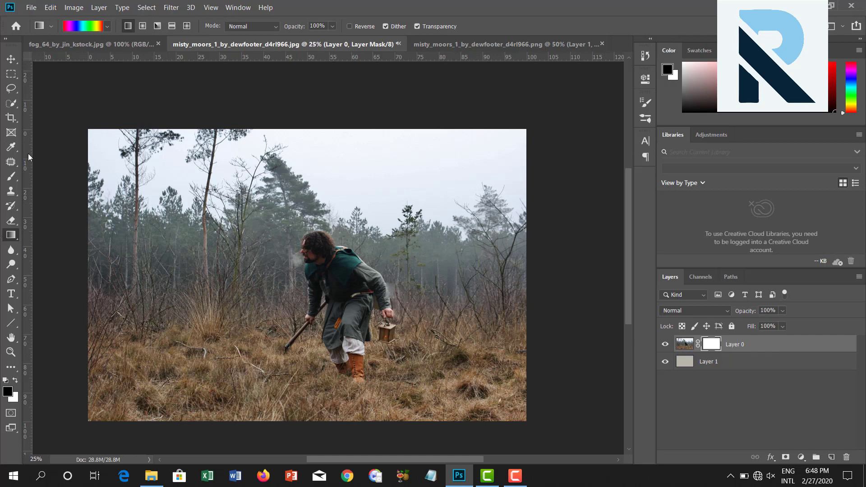
Choose the Black, White gradient and drag a first vertical fade from the top on the mask.
left_click(89, 28)
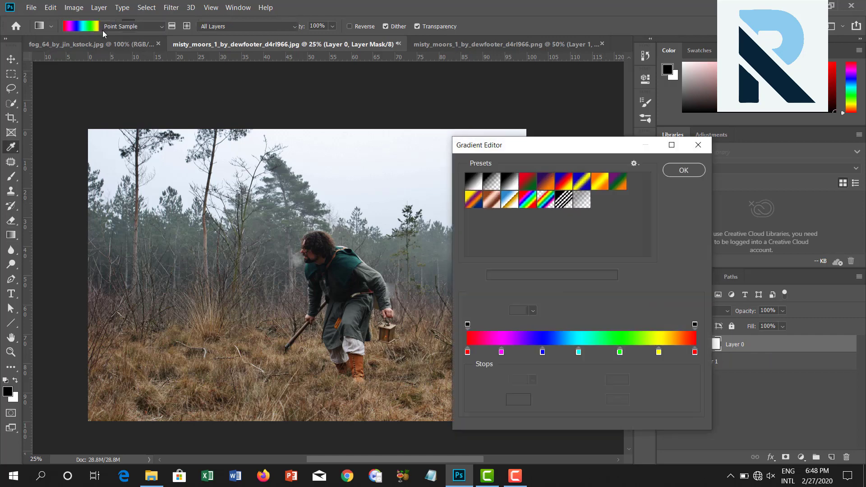
left_click(491, 183)
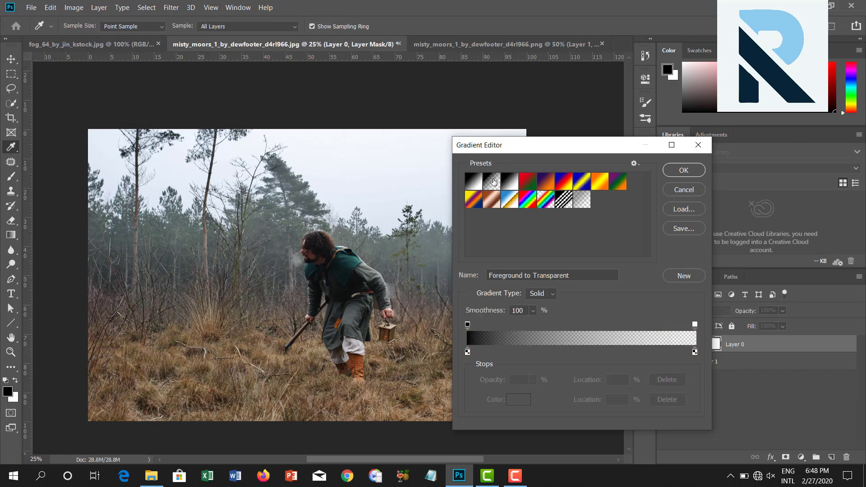
left_click(506, 190)
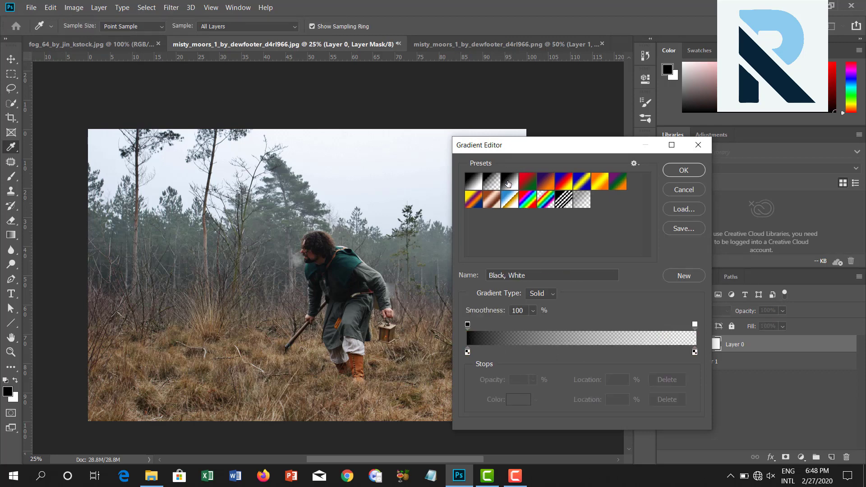
left_click(684, 170)
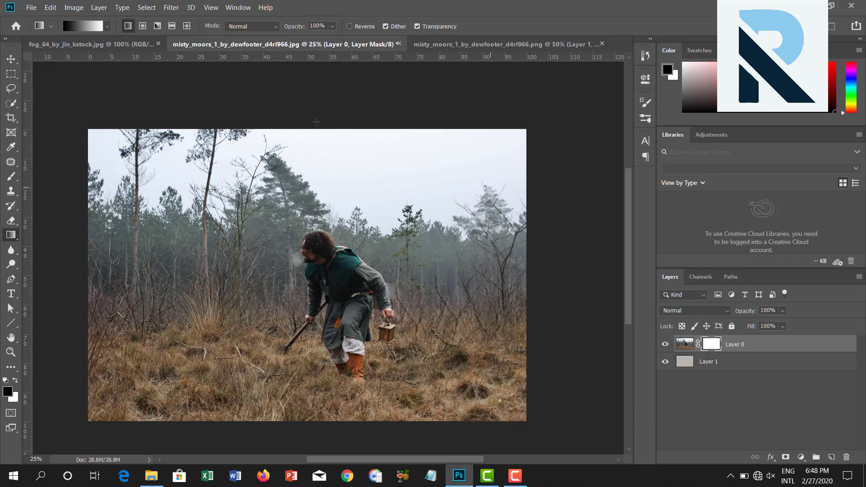
left_click_drag(309, 122, 322, 341)
left_click_drag(321, 341, 315, 321)
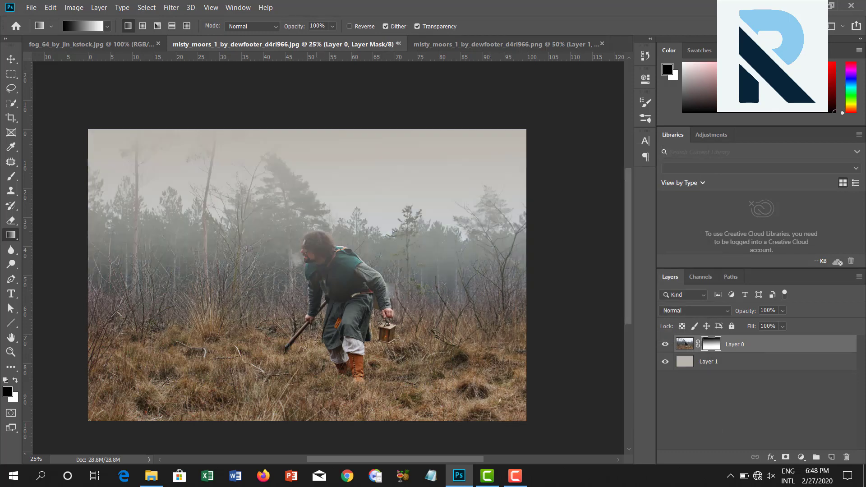
left_click_drag(317, 184, 290, 318)
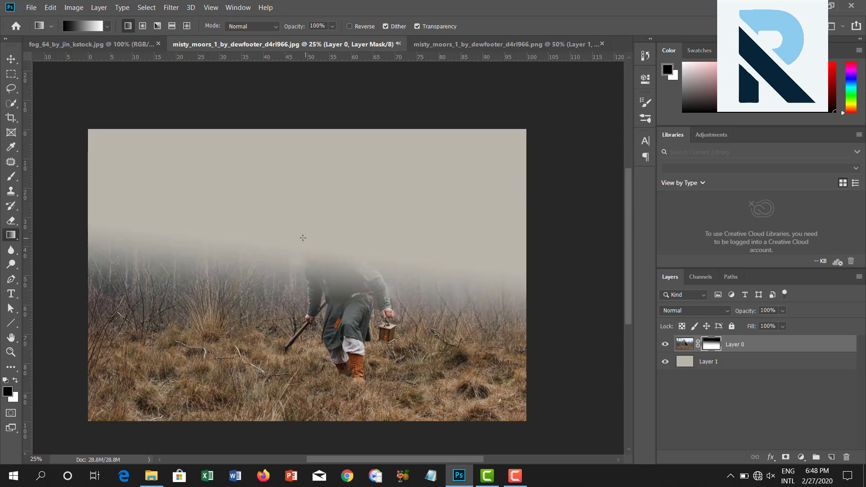
Redraw the mask gradient until the fog edge sits mid-image above the grass and man's legs.
left_click_drag(304, 238, 304, 251)
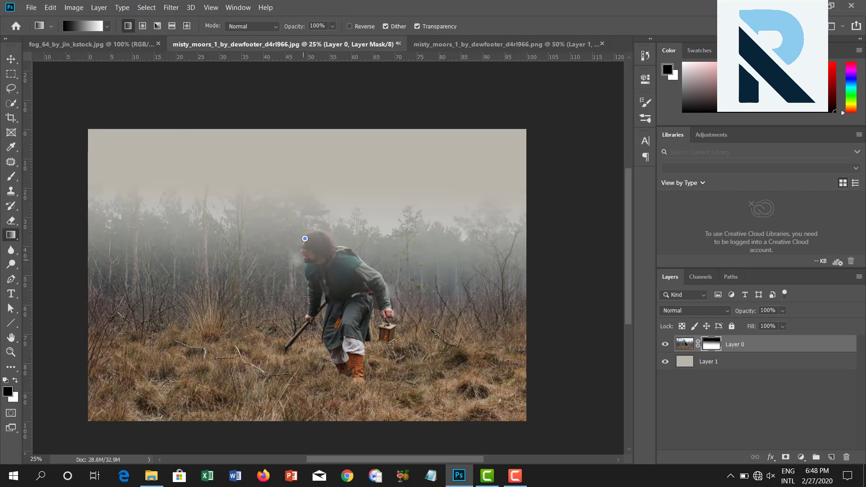
left_click_drag(307, 297, 308, 298)
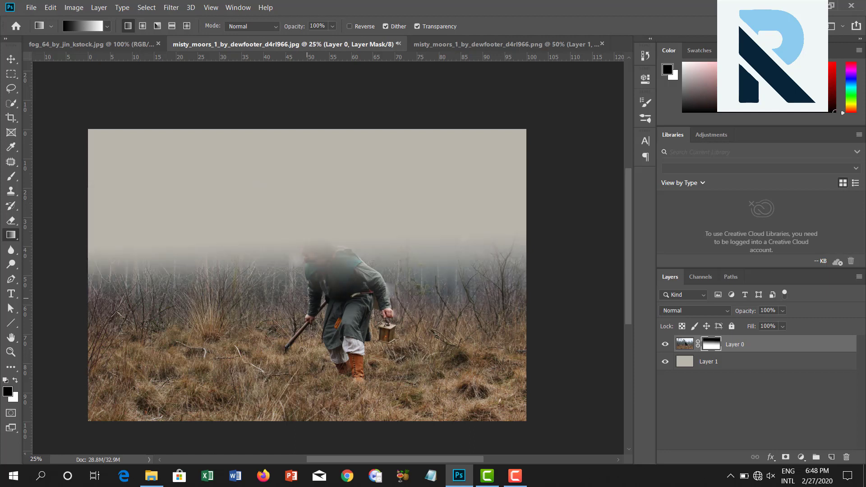
mouse_move(306, 250)
left_mouse_down()
mouse_move(303, 280)
mouse_move(309, 254)
left_mouse_up()
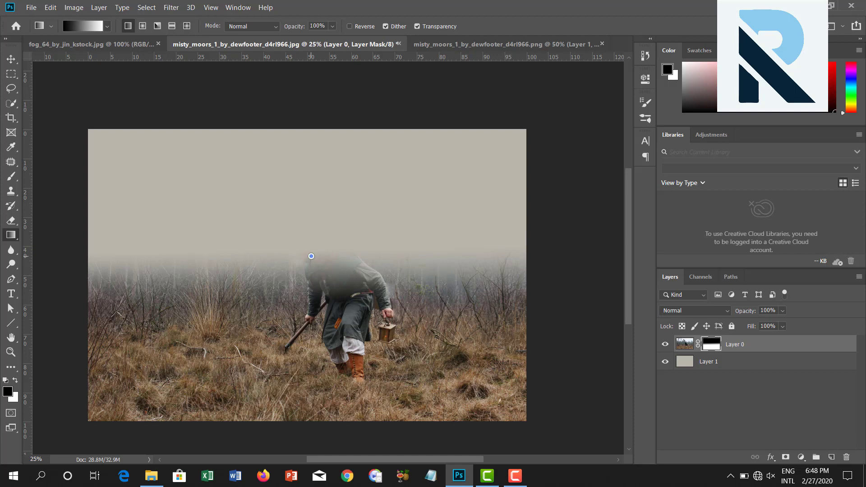
left_click_drag(309, 314, 310, 312)
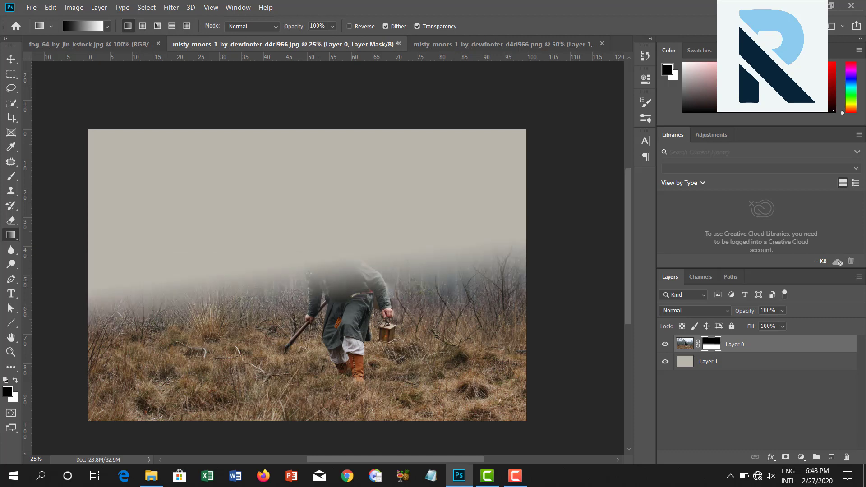
mouse_move(317, 317)
left_mouse_down()
mouse_move(312, 258)
mouse_move(312, 310)
left_mouse_up()
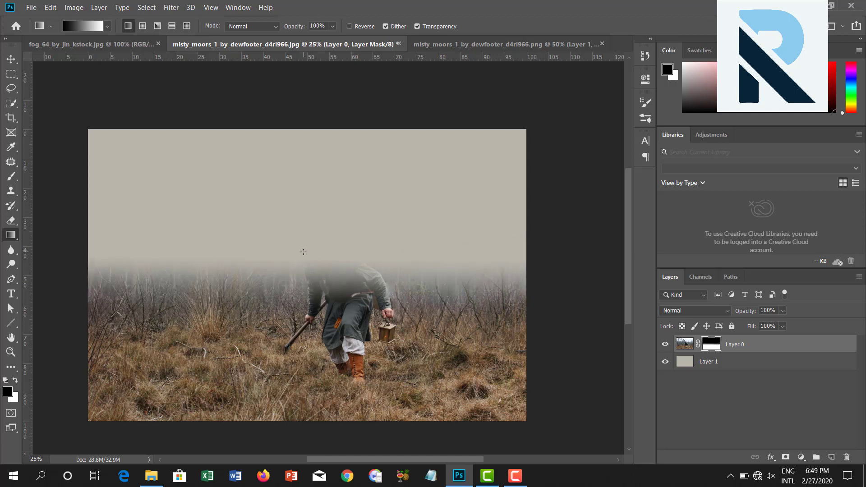
left_click_drag(303, 252, 303, 308)
left_click_drag(310, 249, 311, 319)
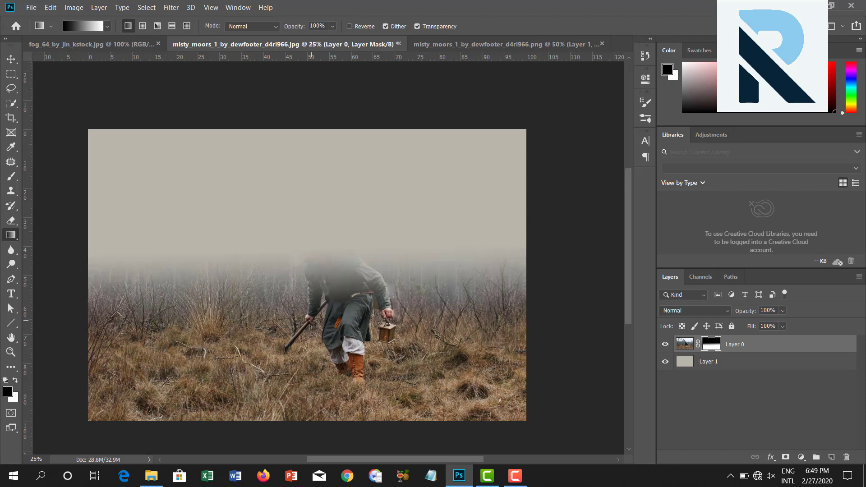
Drag vertical black-to-white gradients on Layer 0's mask to push the fog edge lower.
left_click_drag(316, 259, 312, 318)
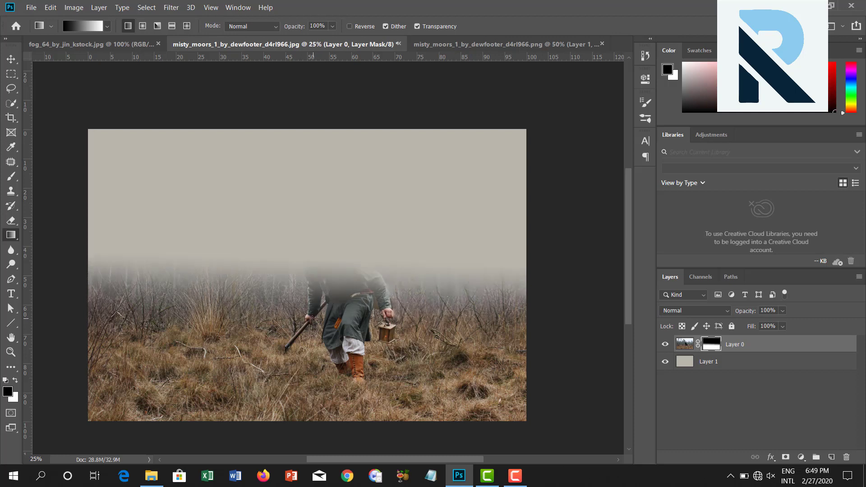
left_click_drag(308, 257, 308, 289)
left_click_drag(305, 323, 303, 322)
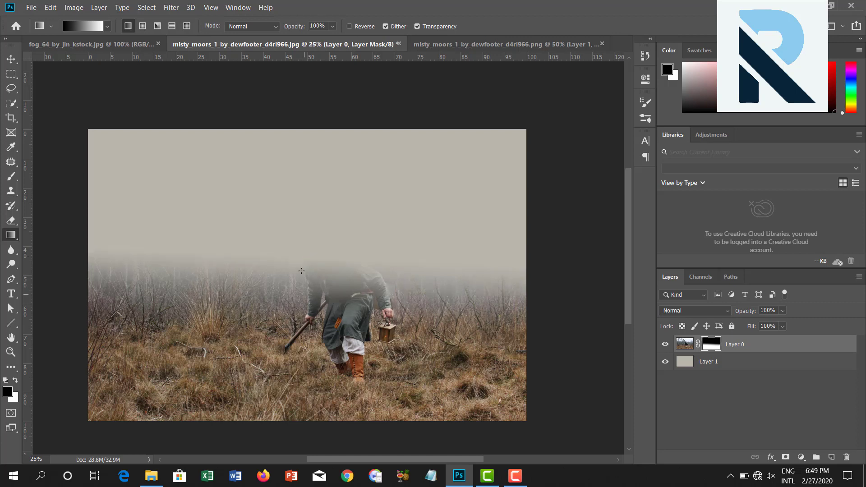
left_click_drag(304, 262, 304, 278)
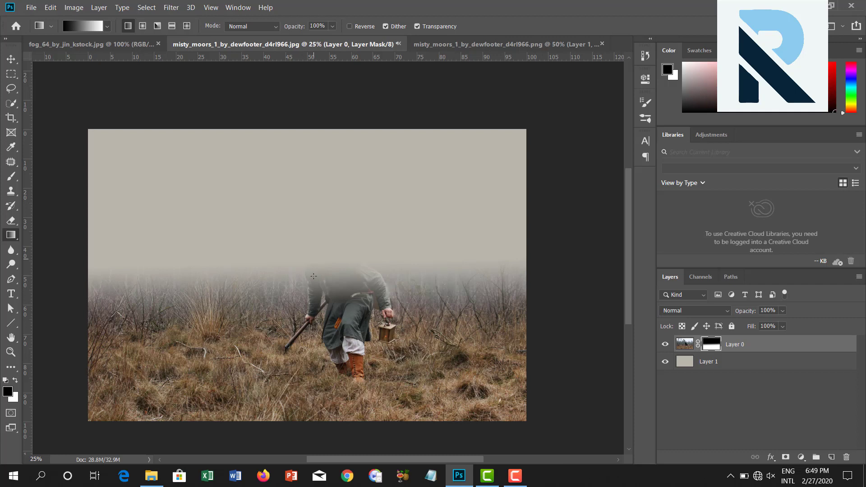
left_click_drag(314, 259, 311, 316)
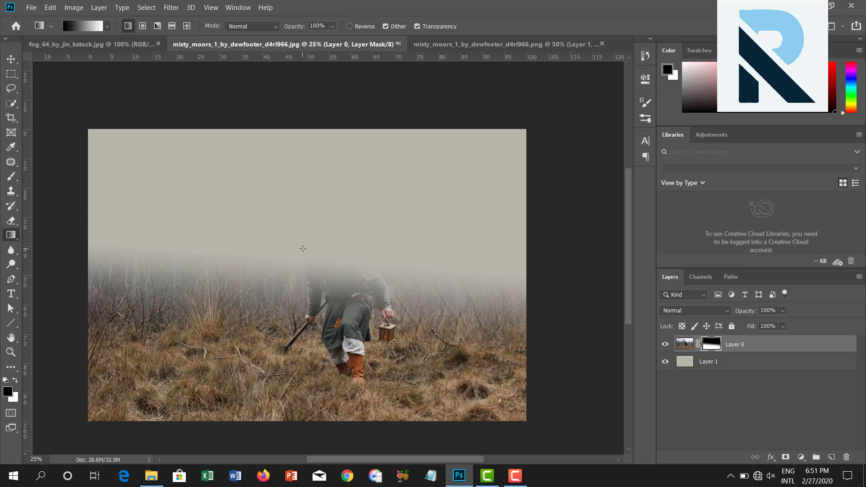
Keep redrawing the mask gradient until fog softly veils the man's torso and lantern above the grass.
left_click_drag(303, 248, 303, 285)
left_click_drag(303, 285, 312, 331)
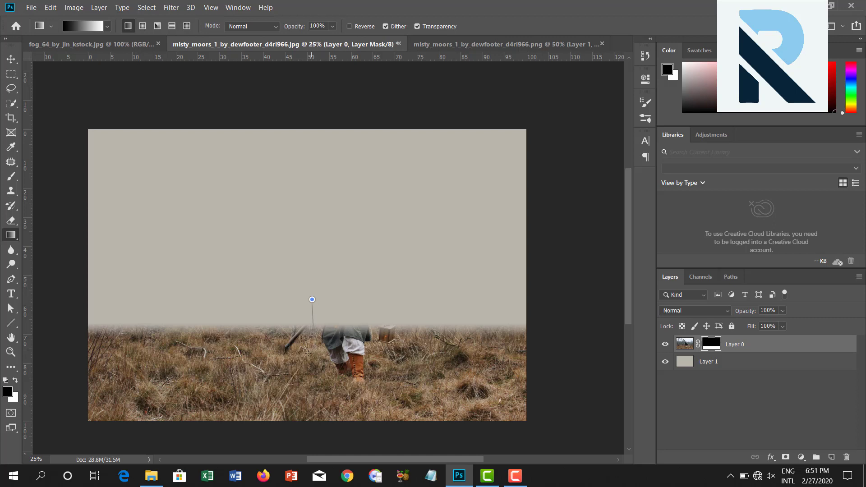
left_click_drag(312, 298, 307, 353)
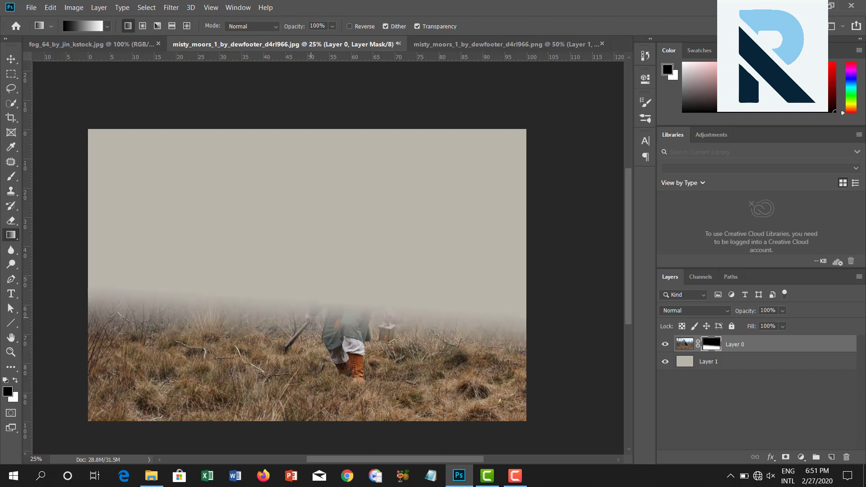
left_click_drag(314, 282, 316, 371)
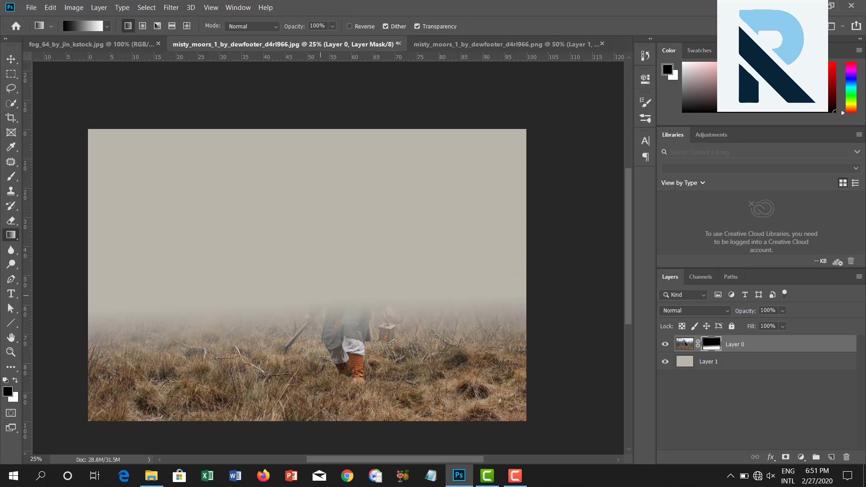
left_click_drag(321, 297, 325, 376)
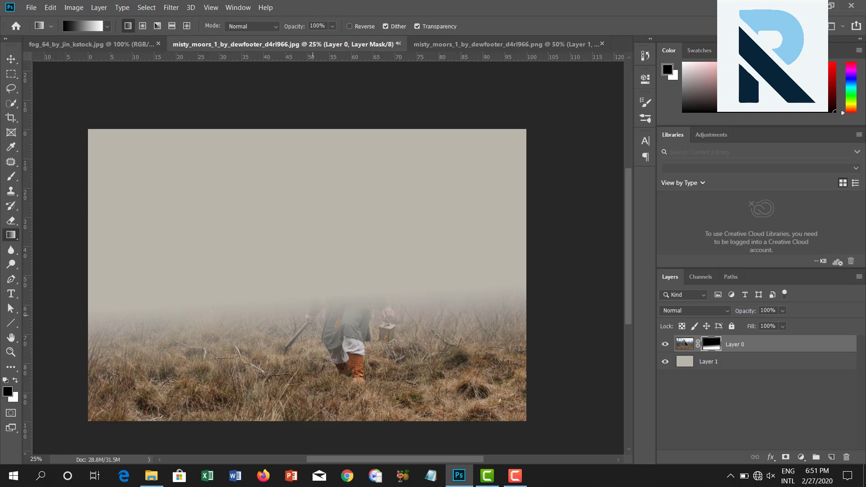
left_click_drag(313, 271, 315, 321)
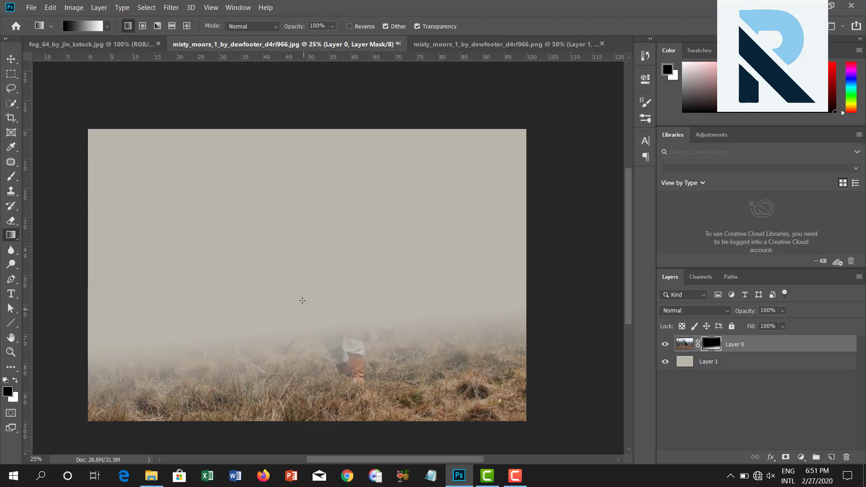
left_click_drag(301, 296, 302, 350)
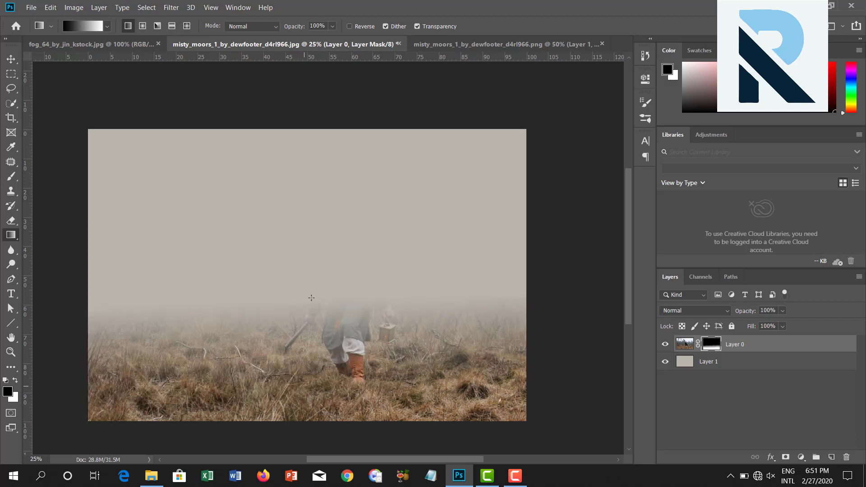
left_click_drag(311, 297, 323, 357)
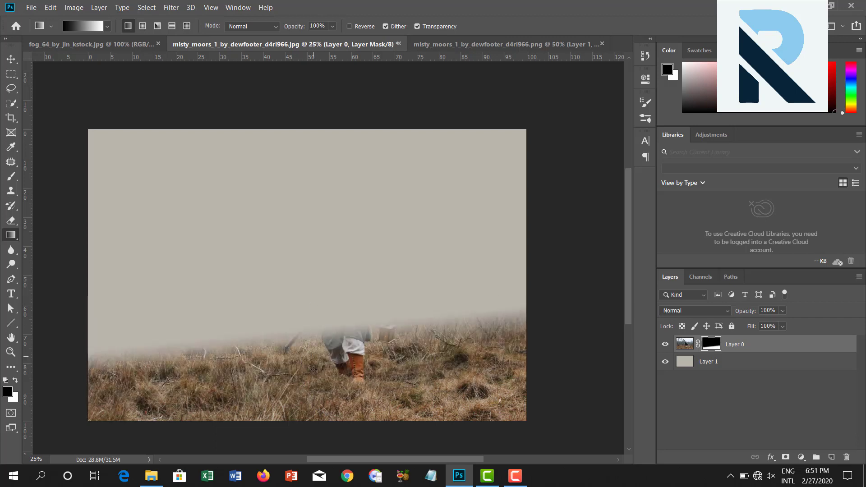
left_click_drag(314, 303, 314, 346)
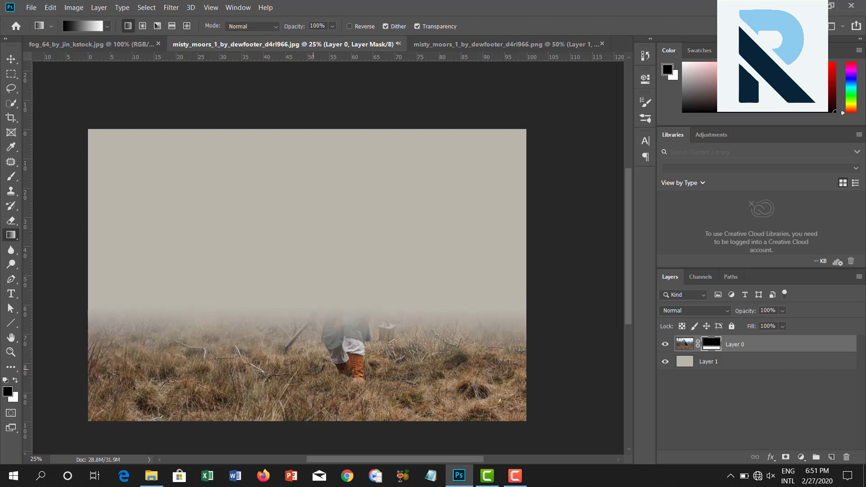
left_click_drag(306, 283, 309, 325)
left_click_drag(305, 289, 297, 402)
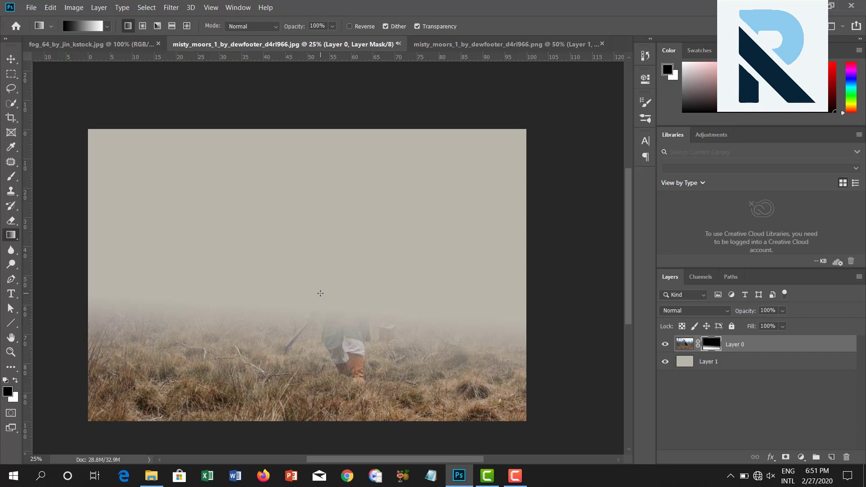
Drag the cut-out man from the PNG into the misty_moors composite, lower and right in the field.
left_click(458, 46)
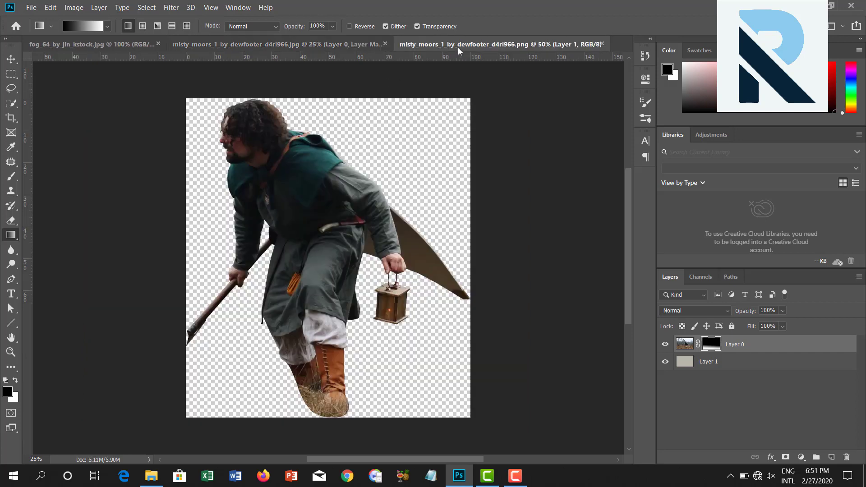
left_click(11, 59)
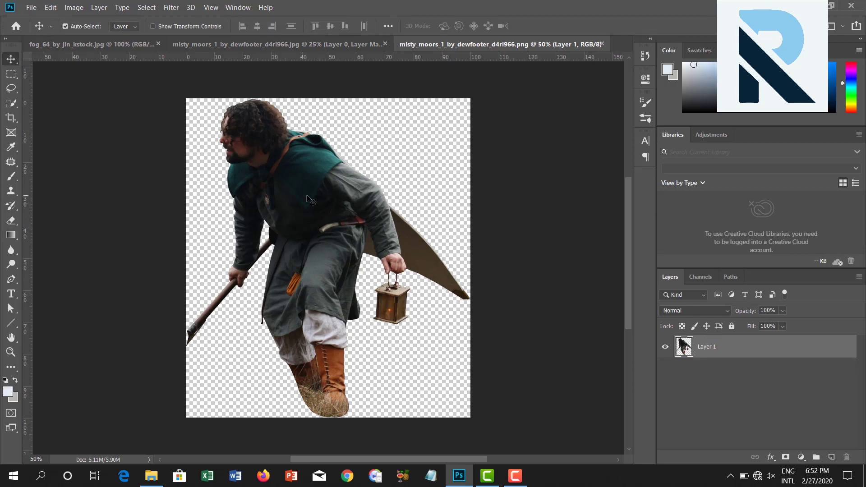
mouse_move(306, 195)
left_mouse_down()
mouse_move(256, 46)
mouse_move(294, 259)
left_mouse_up()
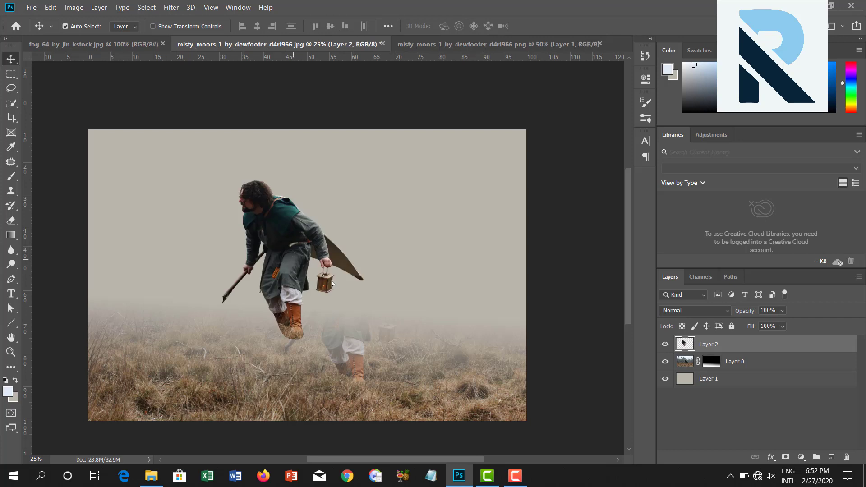
left_click_drag(333, 283, 360, 309)
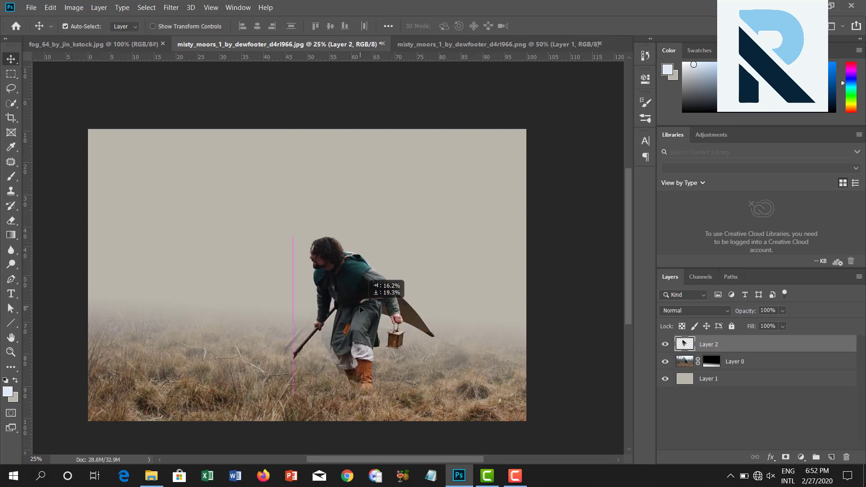
left_click_drag(359, 305, 354, 307)
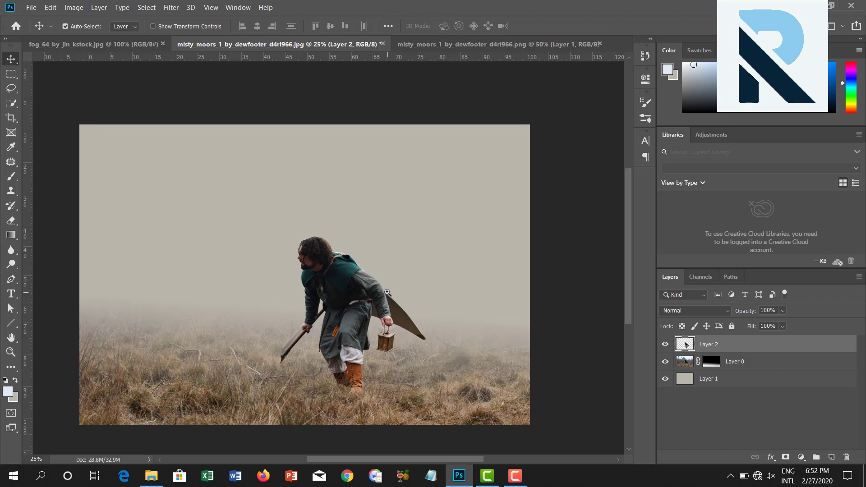
Zoom in on the man and refine his position so he stands in the grass.
left_click(385, 292, "ctrl")
left_click(384, 291, "ctrl")
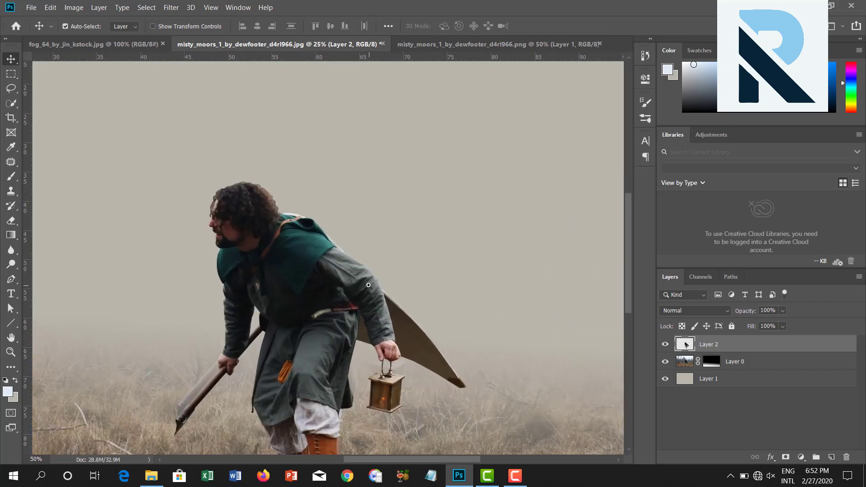
left_click(383, 291, "ctrl")
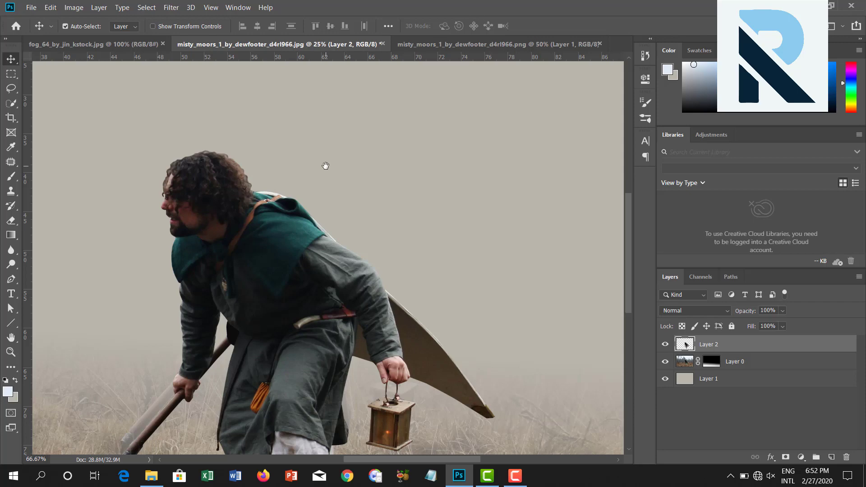
left_click_drag(326, 166, 374, 59)
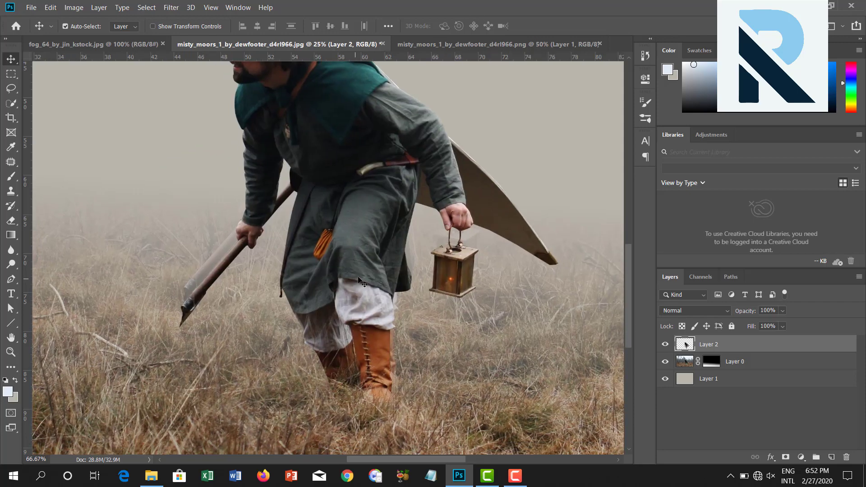
mouse_move(358, 277)
left_mouse_down()
mouse_move(353, 245)
mouse_move(357, 264)
left_mouse_up()
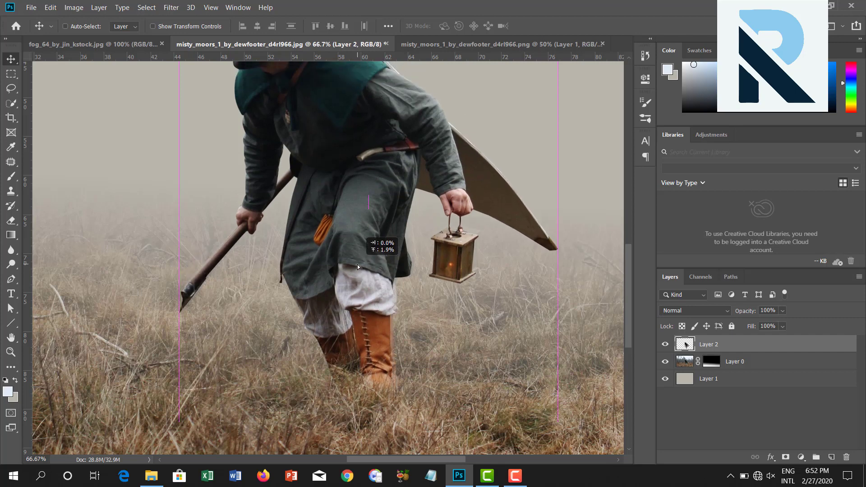
left_click_drag(357, 264, 357, 263)
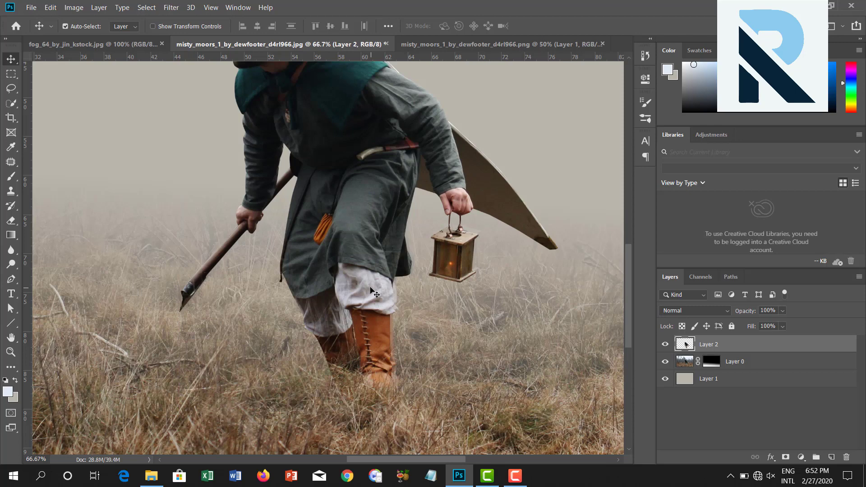
Nudge the man down and right with arrow keys, then fit the whole image in the window.
key("Up")
key("Up")
key("Up")
key("Up")
key("Up")
key("Up")
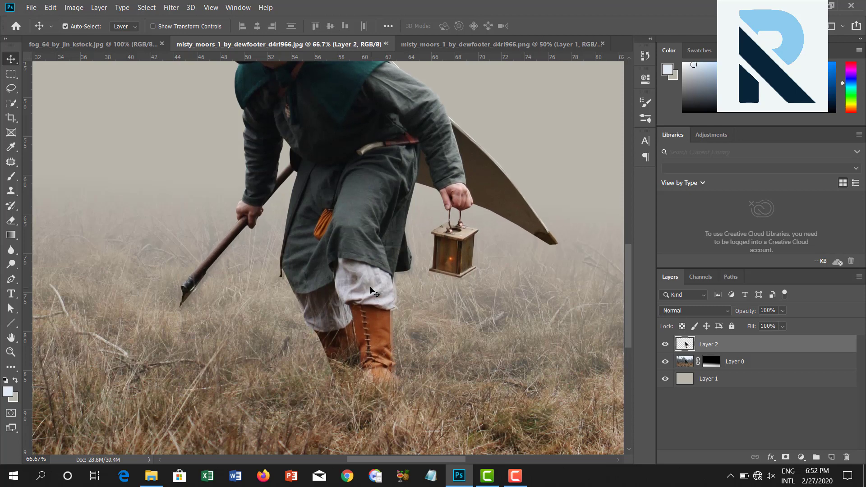
key("Down")
key("Down")
key("Down")
key("Right")
key("Right")
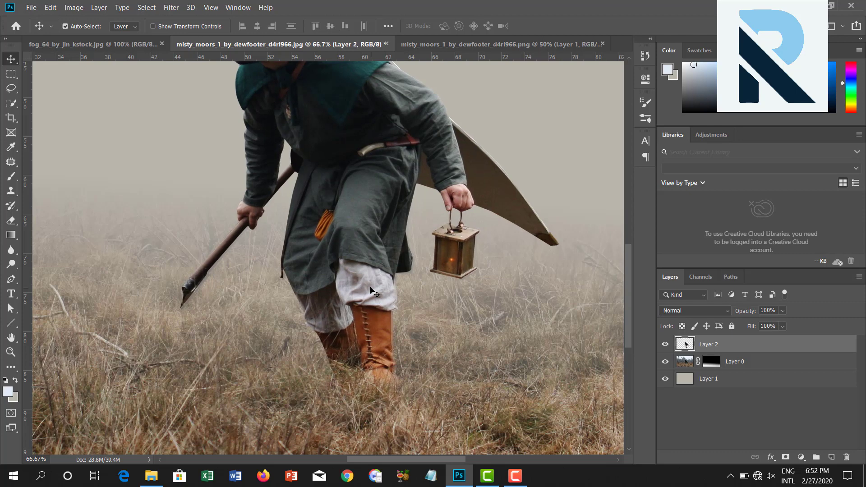
key("Right")
key("Down")
key("Right")
key("Down")
key("Right")
key("Down")
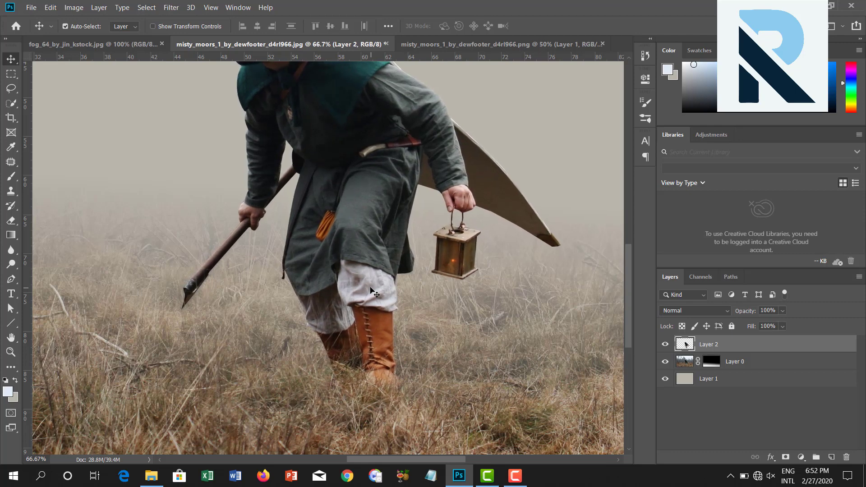
key("Right")
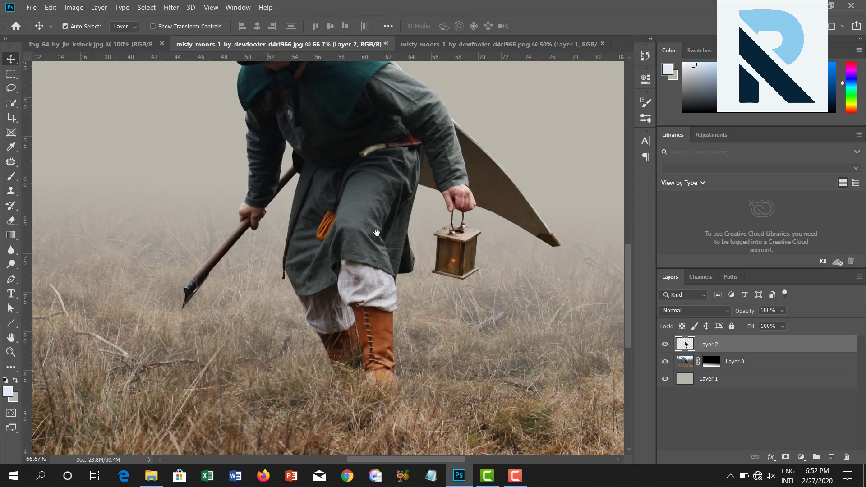
mouse_move(376, 237)
left_mouse_down()
mouse_move(404, 339)
mouse_move(404, 210)
mouse_move(387, 238)
left_mouse_up()
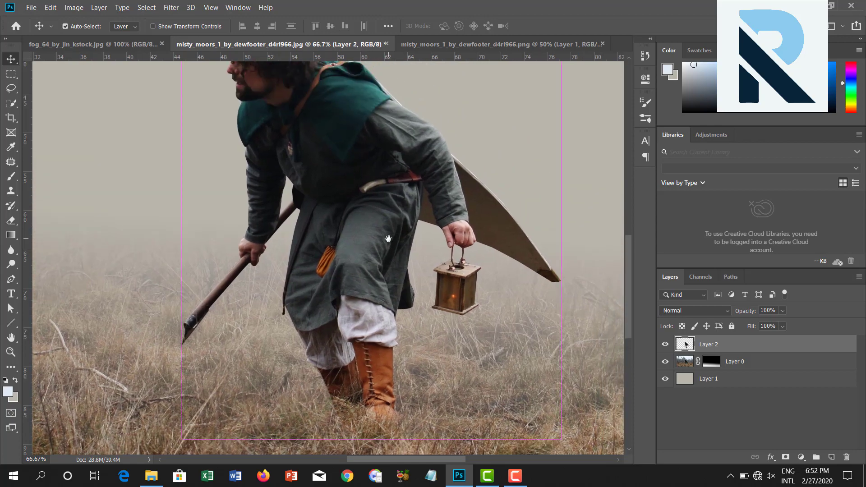
key("ctrl+0")
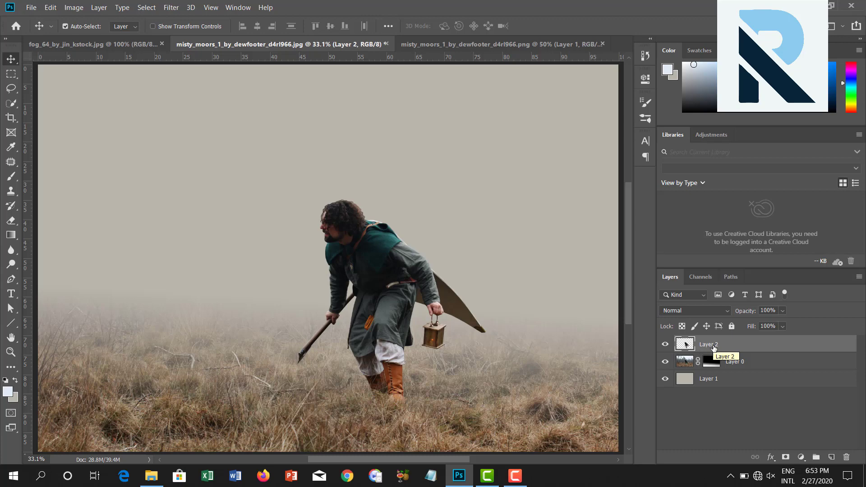
right_click(714, 346)
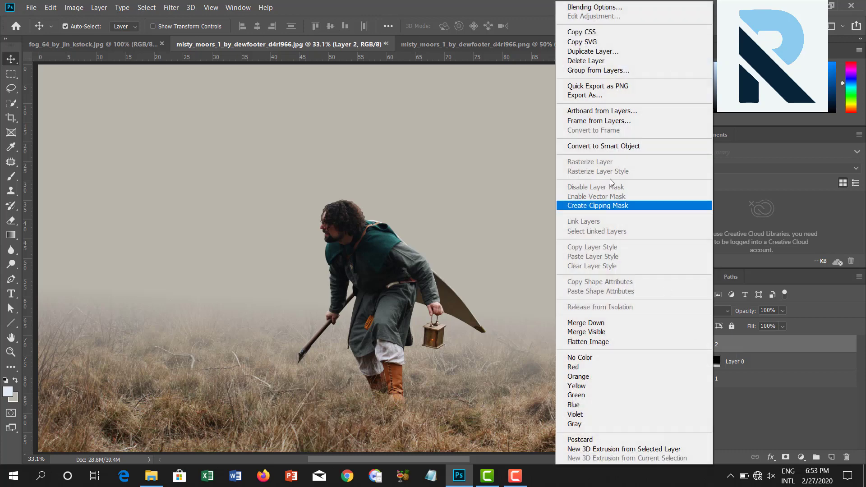
left_click(748, 343)
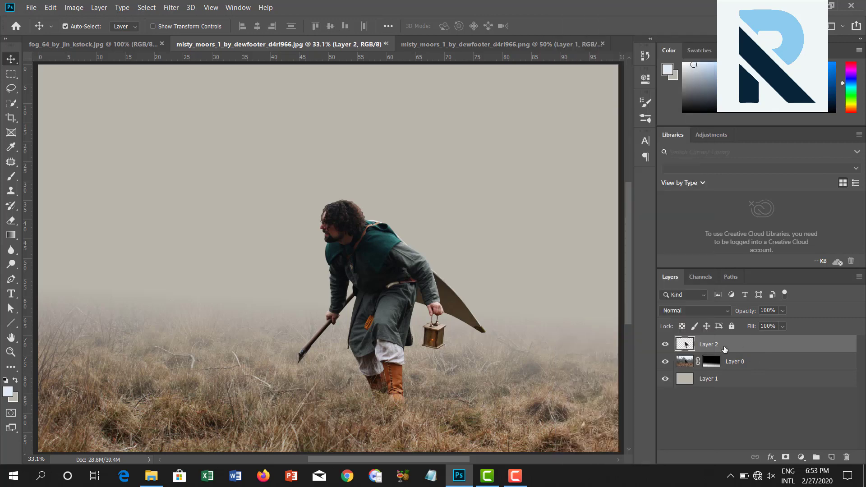
right_click(724, 347)
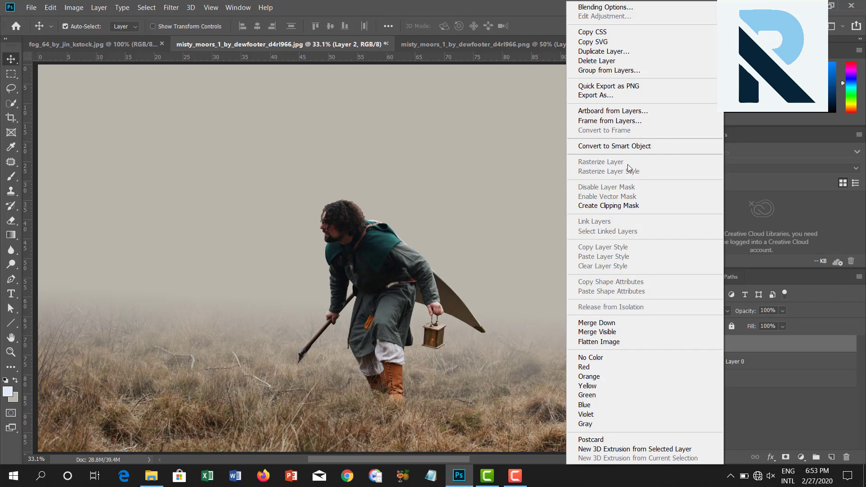
left_click(776, 392)
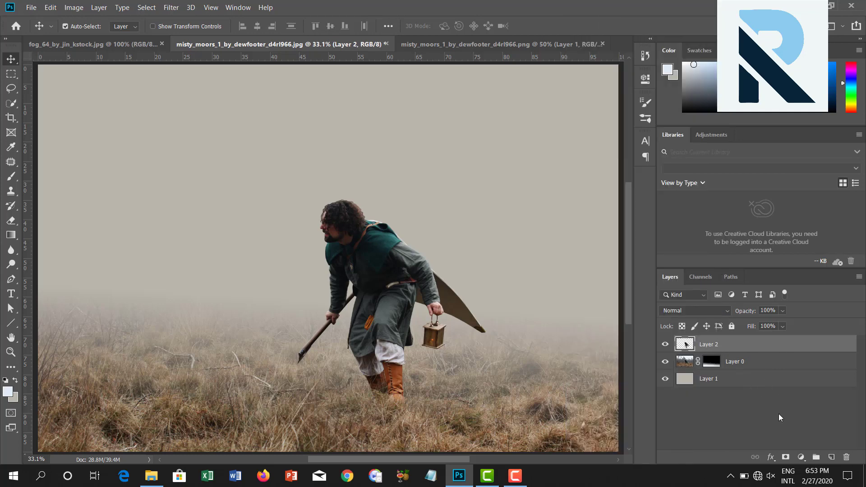
left_click(801, 457)
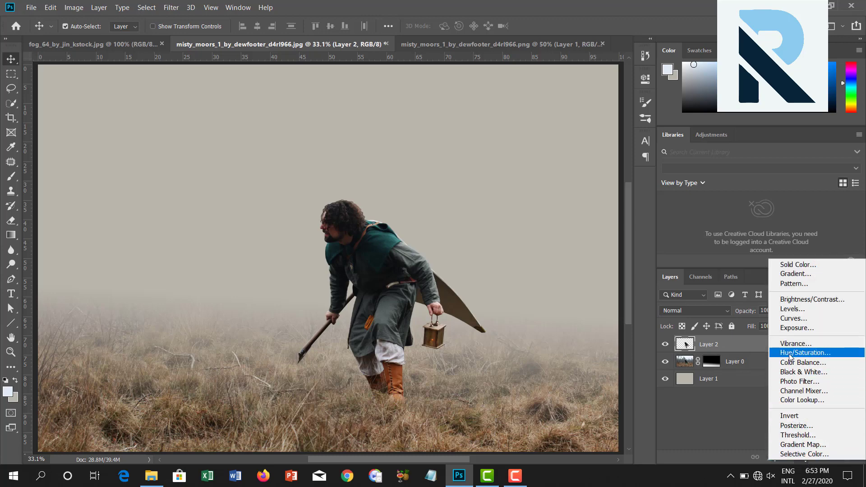
left_click(800, 299)
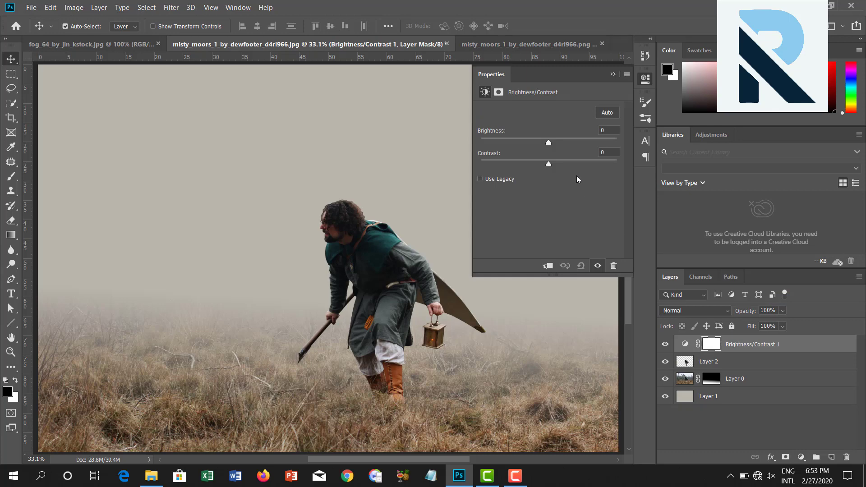
left_click_drag(554, 143, 589, 144)
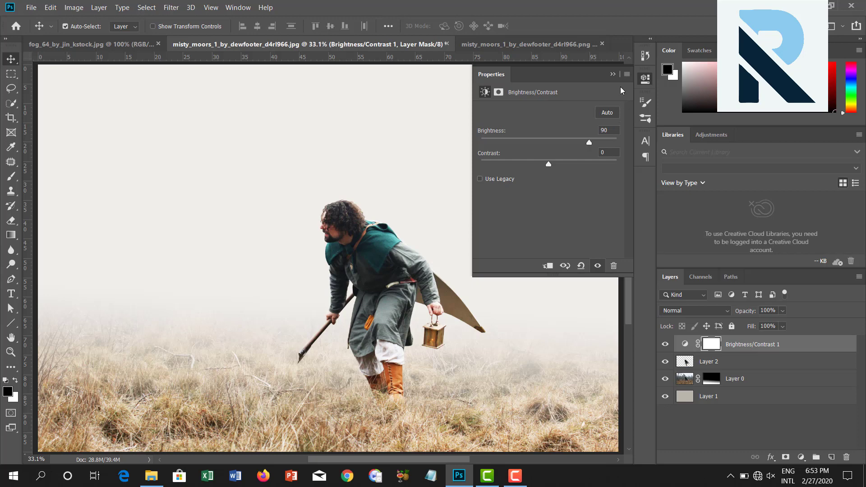
left_click(612, 74)
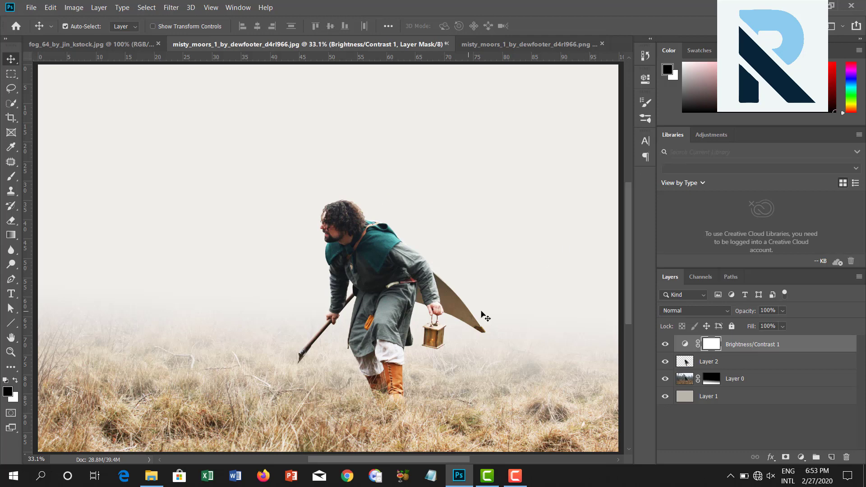
key("ctrl+z")
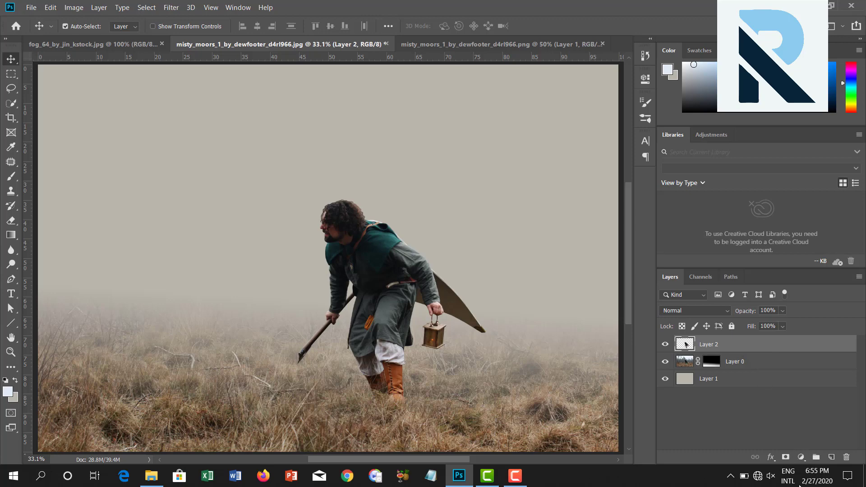
Add a trial Brightness/Contrast layer clipped to Layer 2, test its brightness, then delete it.
left_click(800, 457)
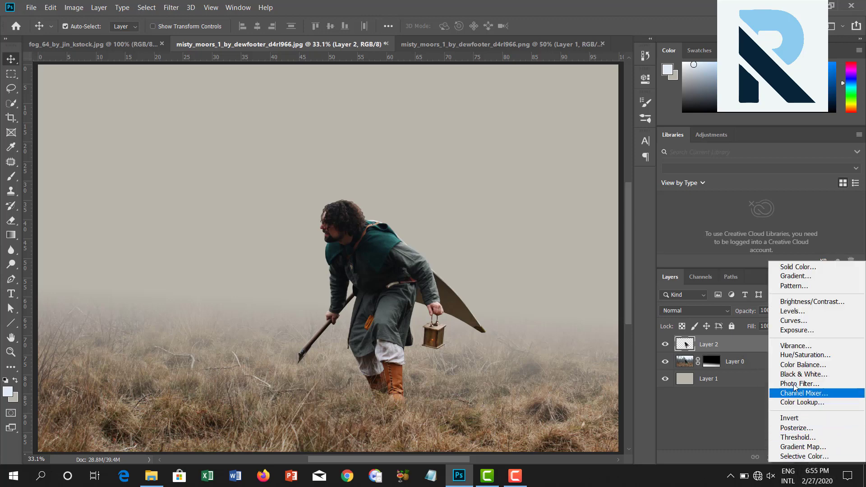
left_click(811, 301)
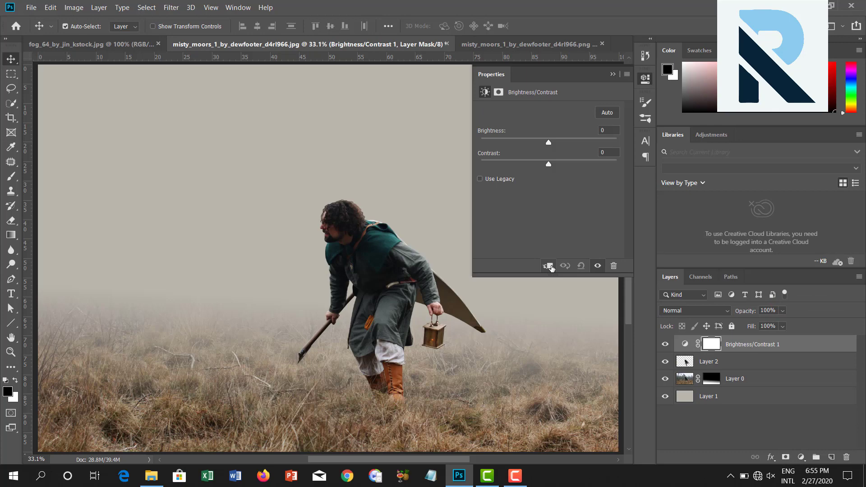
left_click(549, 267)
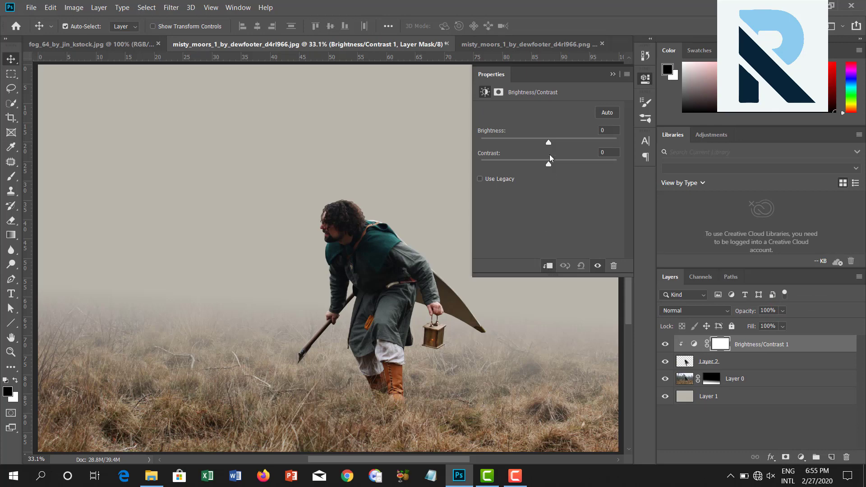
left_click_drag(549, 142, 589, 143)
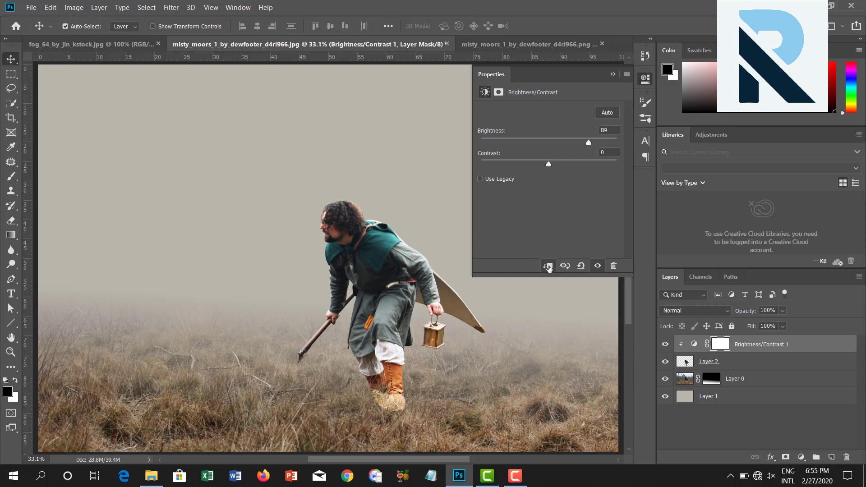
left_click(580, 265)
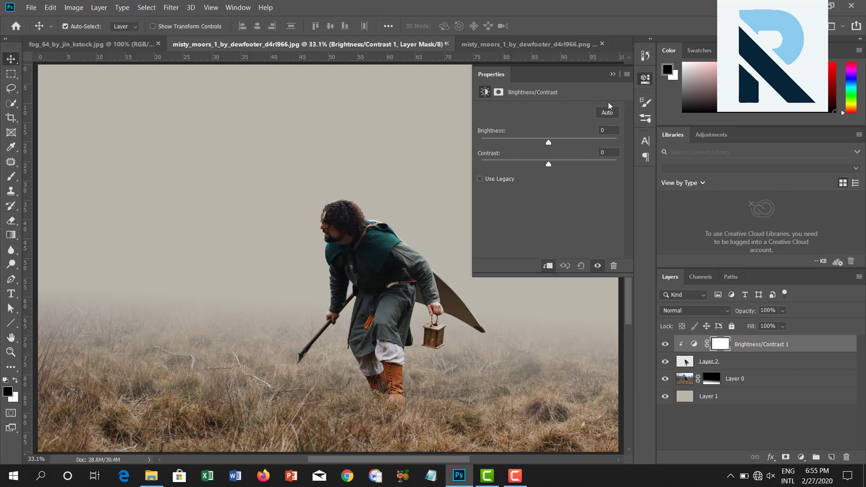
left_click(613, 74)
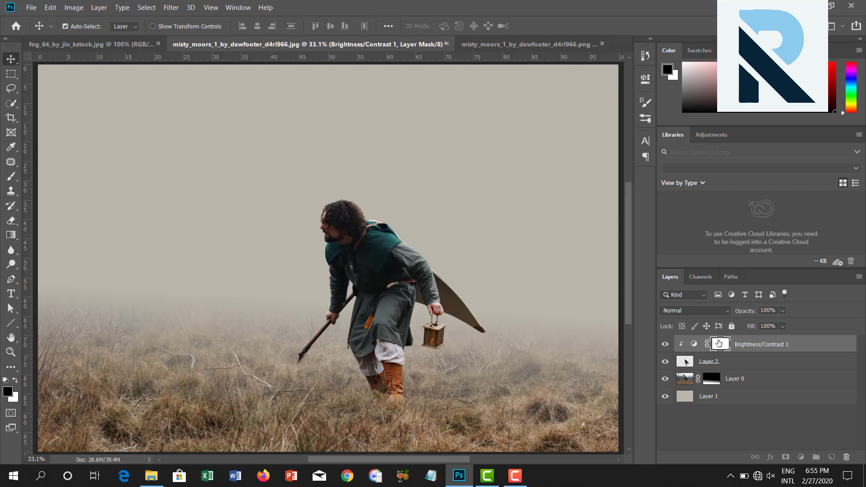
key("Delete")
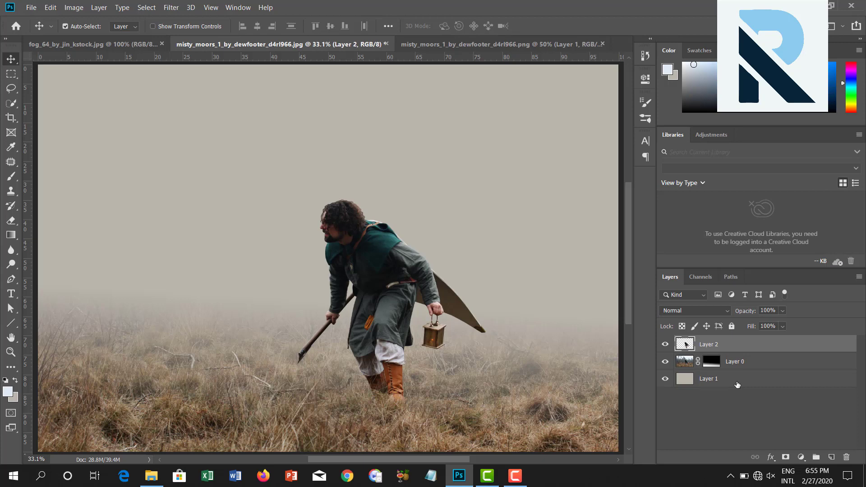
Add a new Brightness/Contrast layer with brightness reset to 0, clipped to Layer 2.
left_click(801, 457)
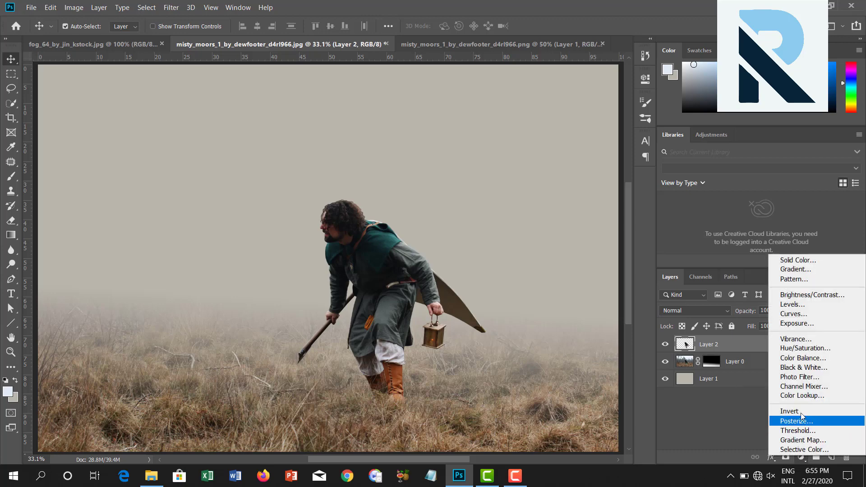
left_click(811, 295)
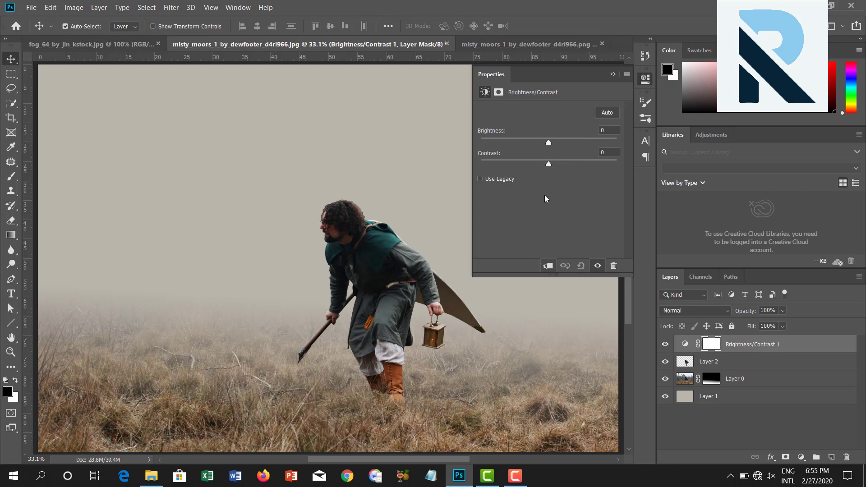
left_click_drag(549, 143, 613, 143)
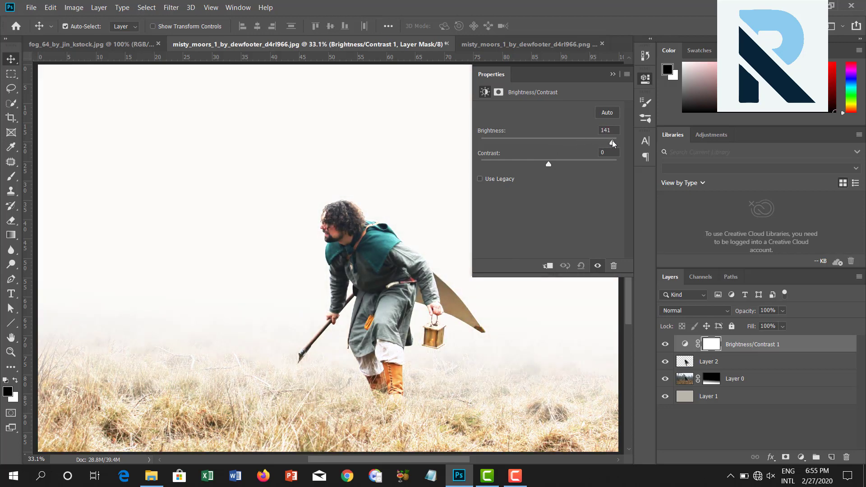
left_click_drag(612, 144, 499, 144)
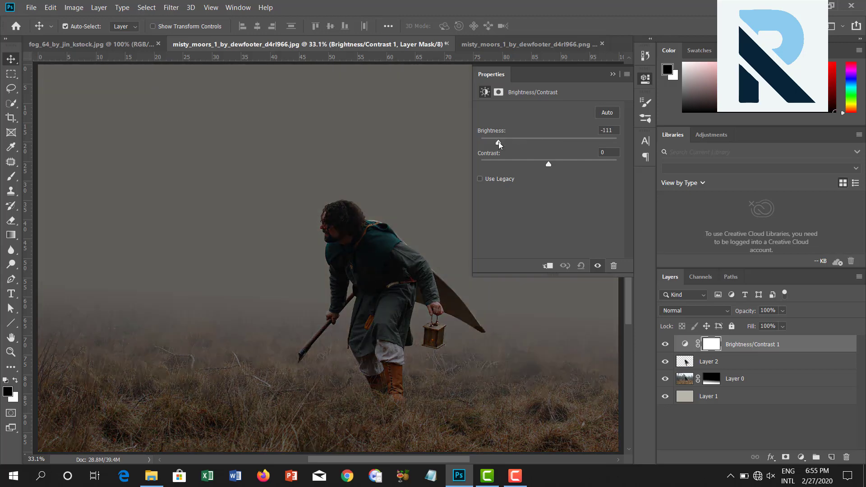
left_click_drag(498, 143, 548, 142)
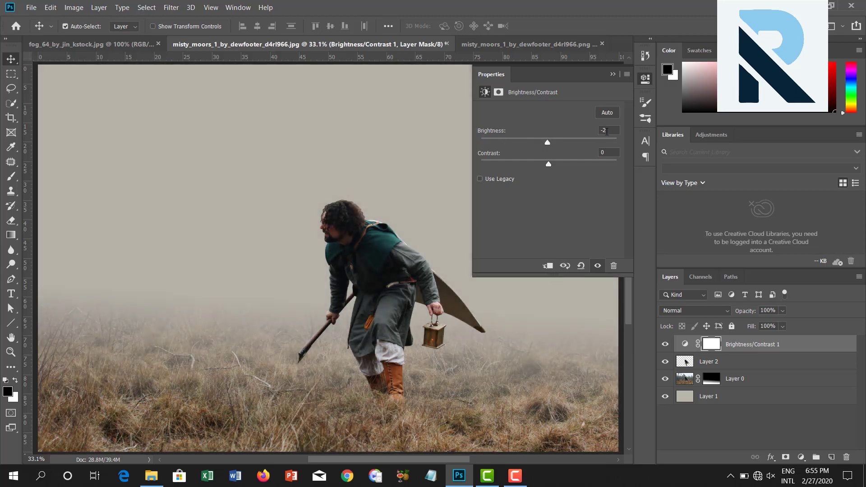
type("0")
left_click(549, 267)
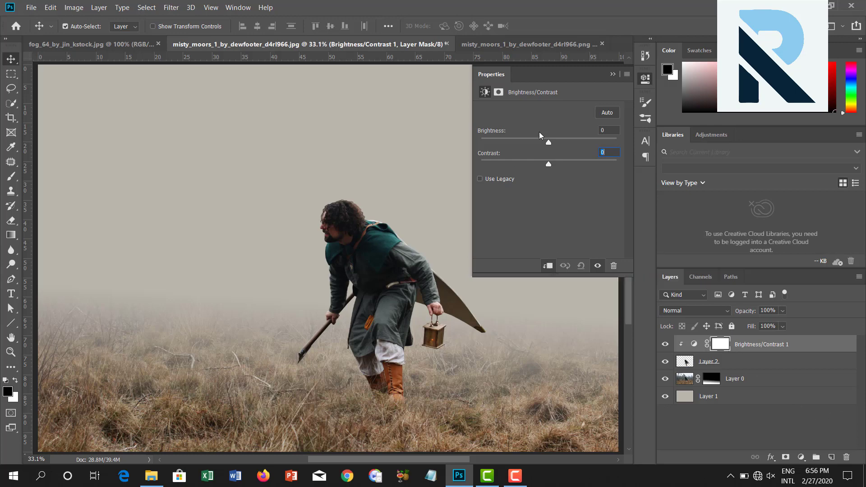
Drag the clipped adjustment's Brightness slider to about 100 and collapse the Properties panel.
left_click_drag(551, 143, 603, 142)
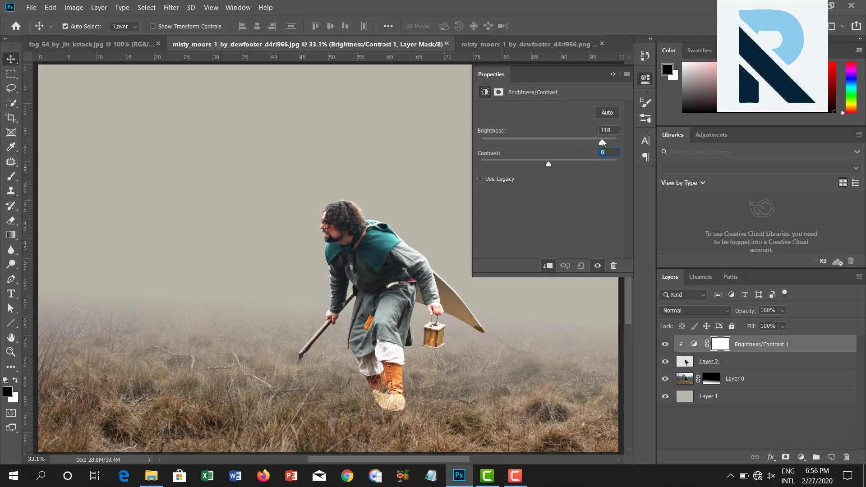
mouse_move(602, 142)
left_mouse_down()
mouse_move(578, 143)
mouse_move(594, 143)
left_mouse_up()
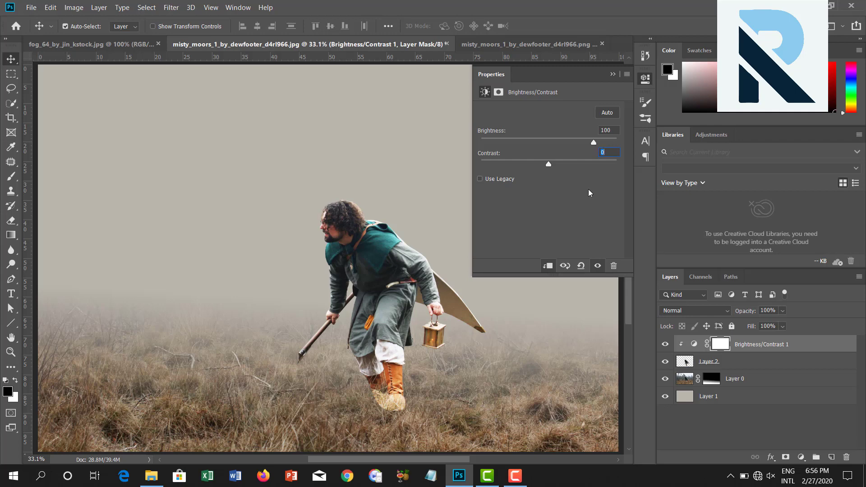
left_click(612, 74)
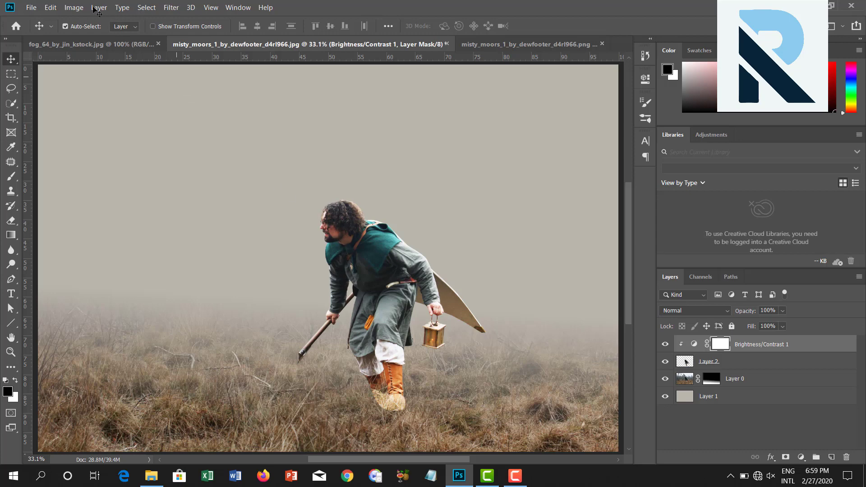
left_click(73, 8)
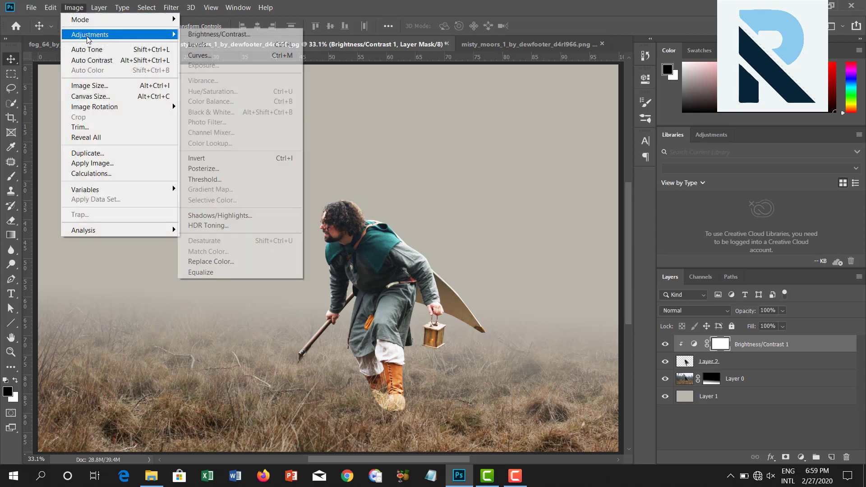
mouse_move(90, 35)
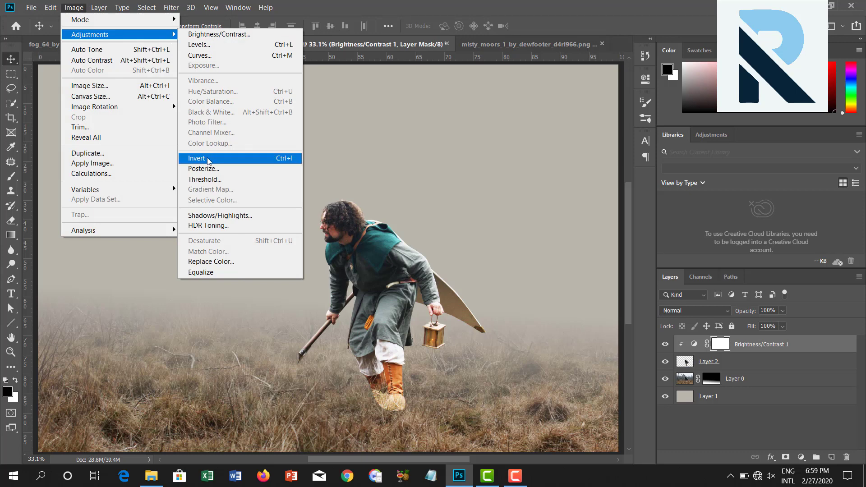
Invert the Brightness/Contrast 1 mask to solid black with Image > Adjustments > Invert.
left_click(207, 158)
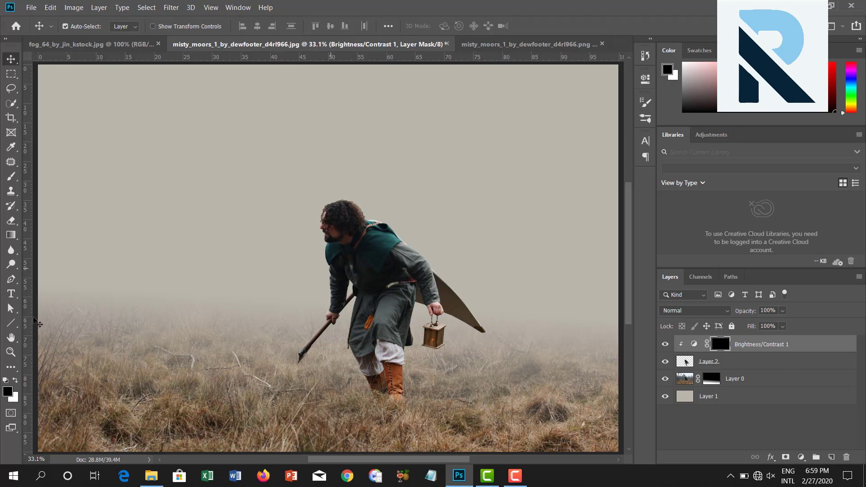
left_click(11, 235)
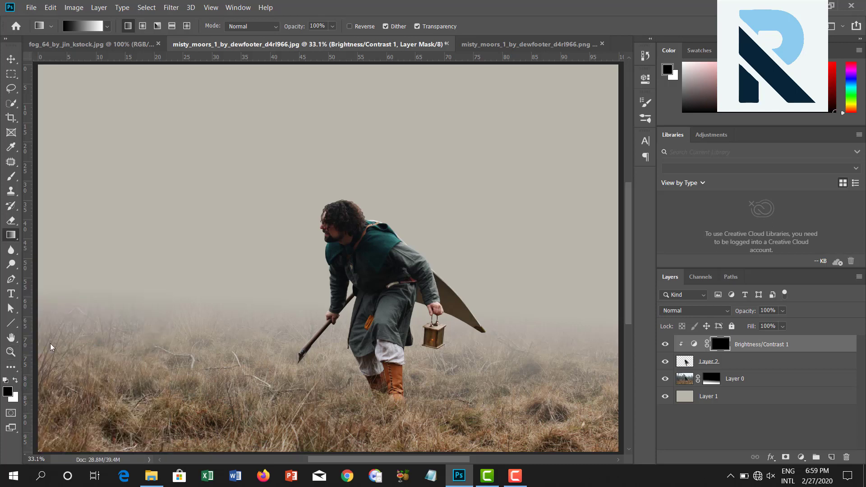
With white as foreground, drag a mask gradient from above the man's head down to his waist.
left_click(15, 381)
left_click_drag(300, 171, 396, 287)
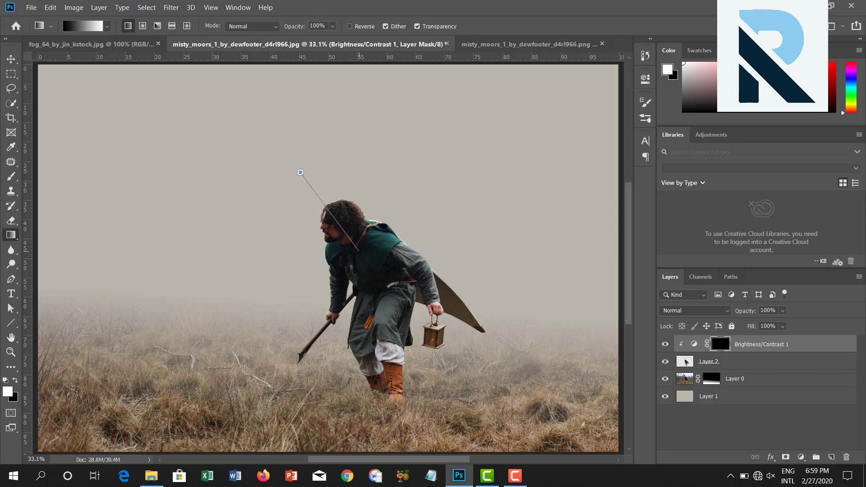
left_click_drag(395, 288, 429, 334)
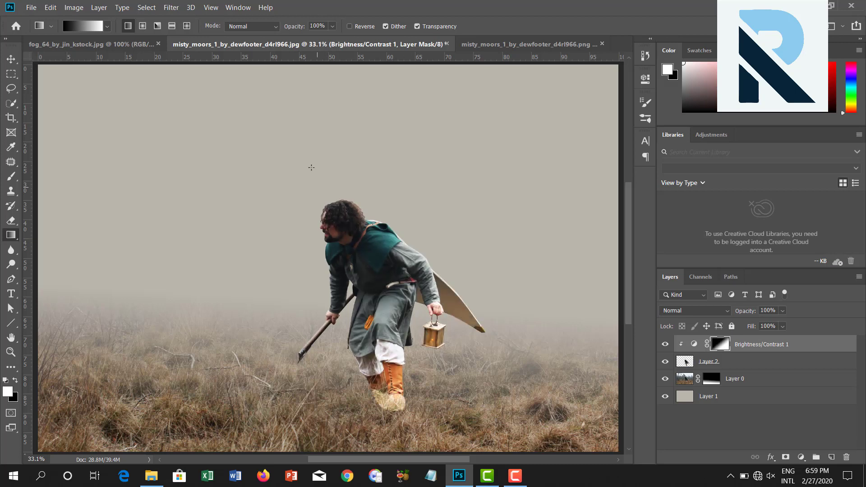
left_click_drag(310, 160, 370, 283)
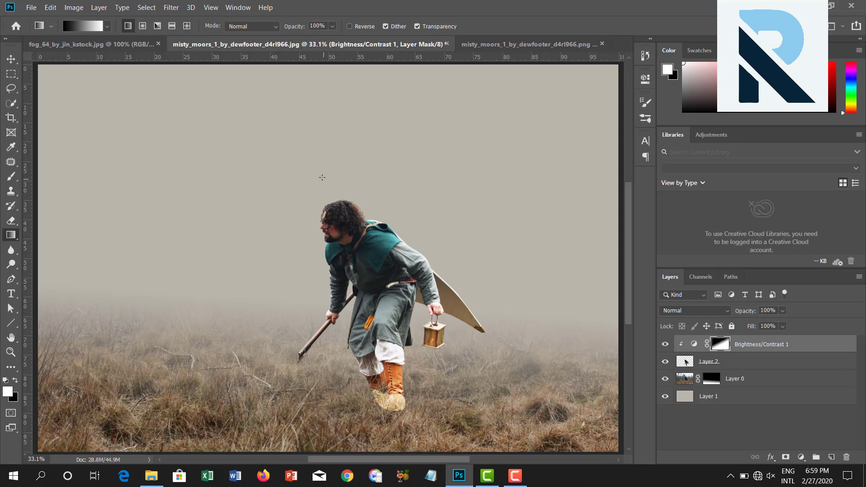
left_click_drag(323, 177, 371, 294)
left_click_drag(371, 293, 380, 298)
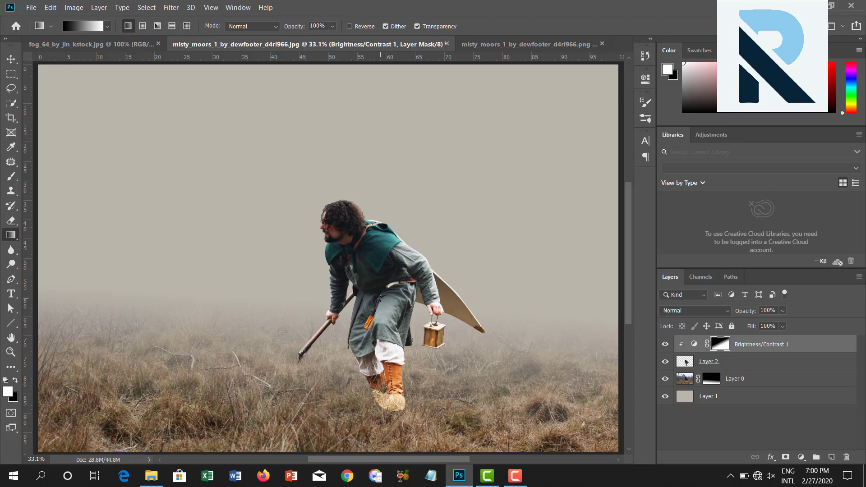
left_click(14, 62)
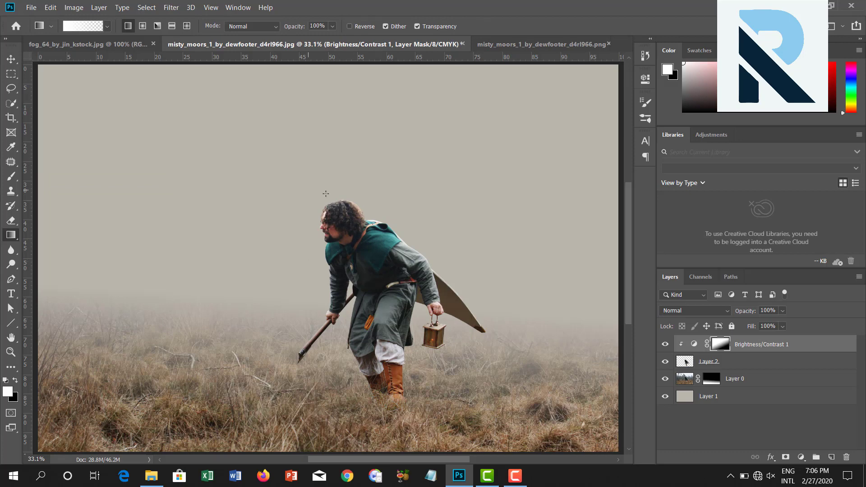
Toggle Brightness/Contrast 1's visibility off and on to compare the man's brightening.
left_click(667, 345)
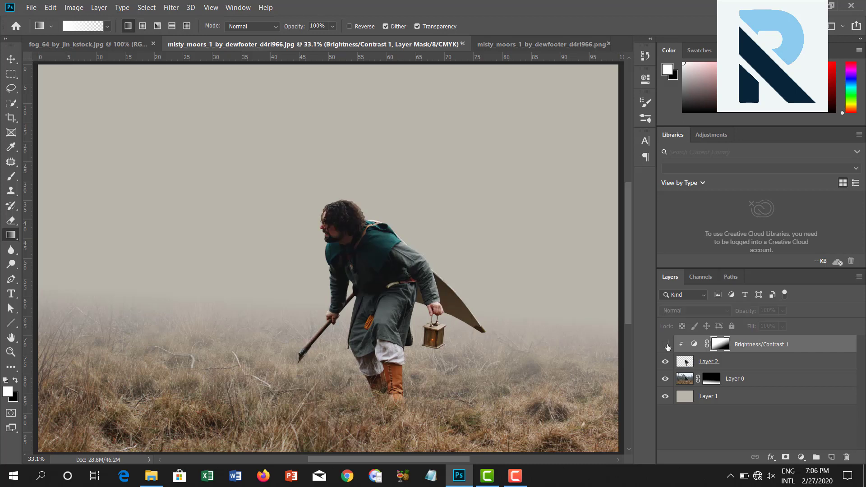
left_click(667, 346)
left_click(668, 346)
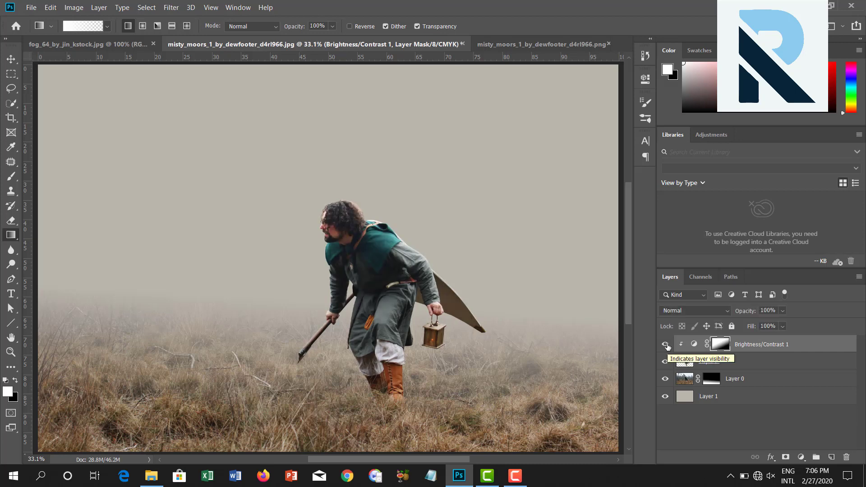
left_click(12, 63)
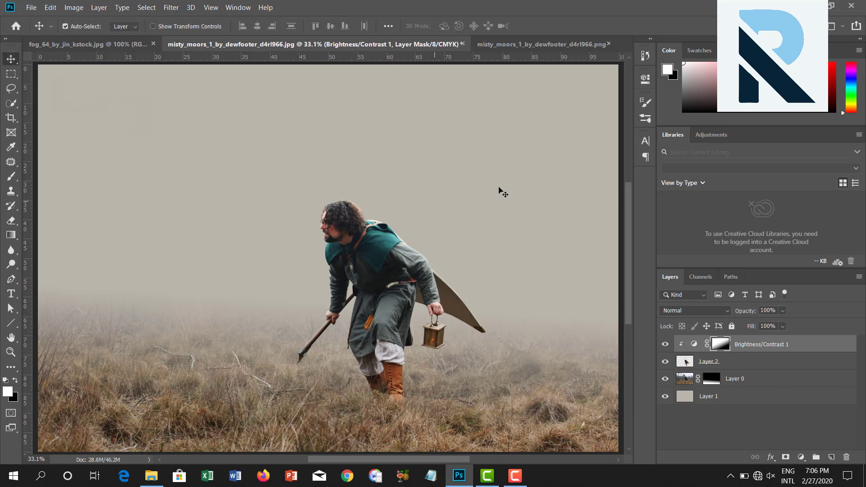
Drag the fog_64_by_jin_kstock.jpg forest photo into the misty_moors composite and zoom out.
left_click(133, 44)
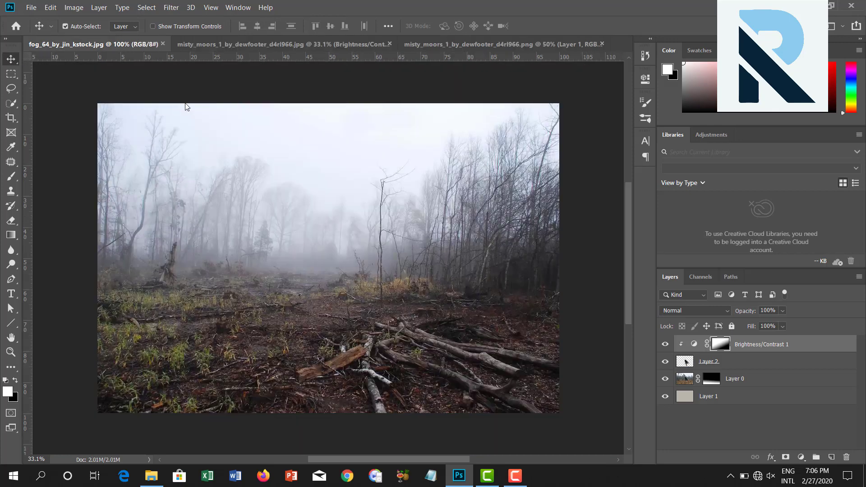
left_click_drag(290, 187, 278, 48)
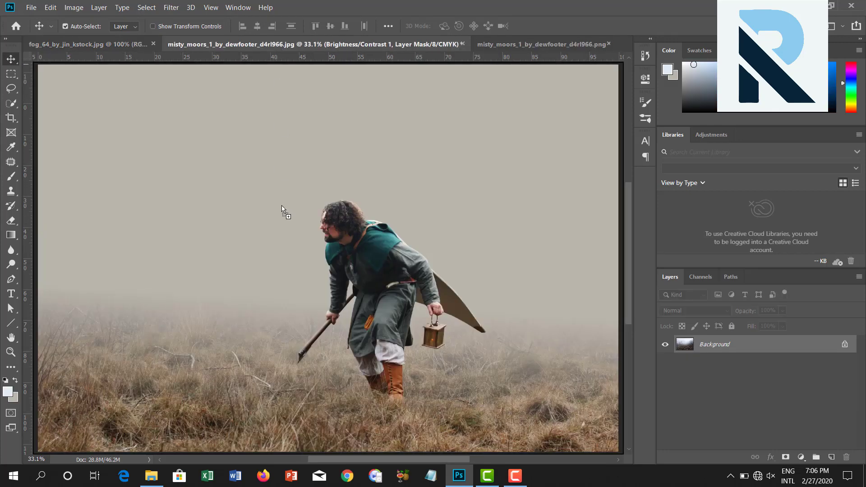
left_click_drag(278, 48, 282, 209)
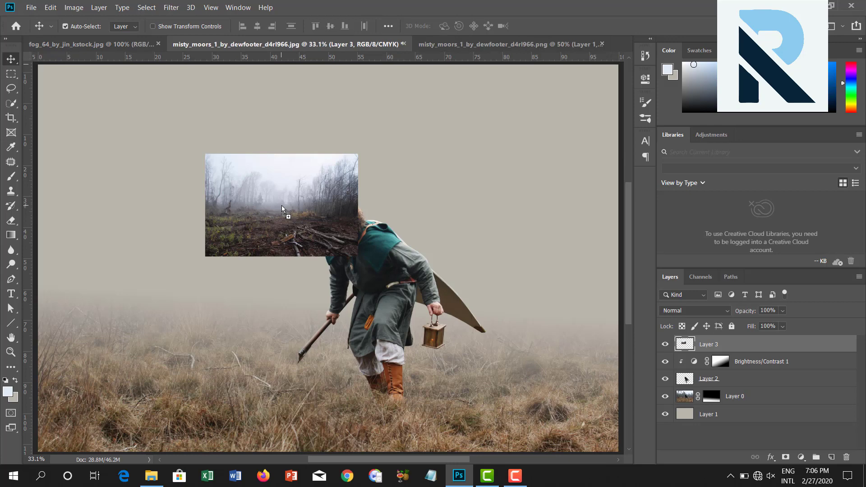
left_click(291, 230, "ctrl+alt")
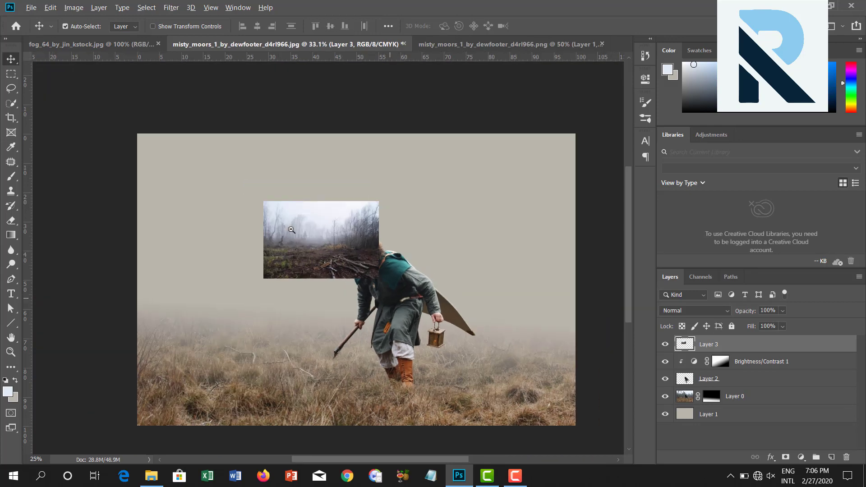
left_click(291, 229, "ctrl+alt")
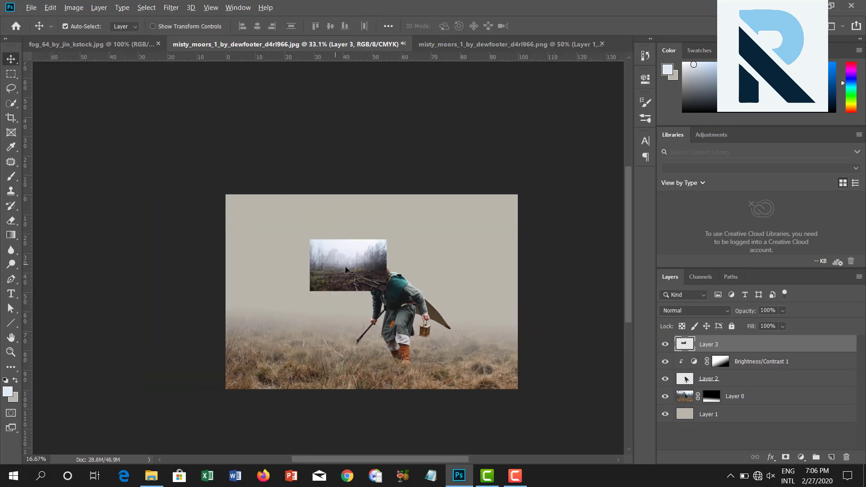
Free Transform the forest layer, enlarging it past the canvas edges, and apply it.
key("ctrl+t")
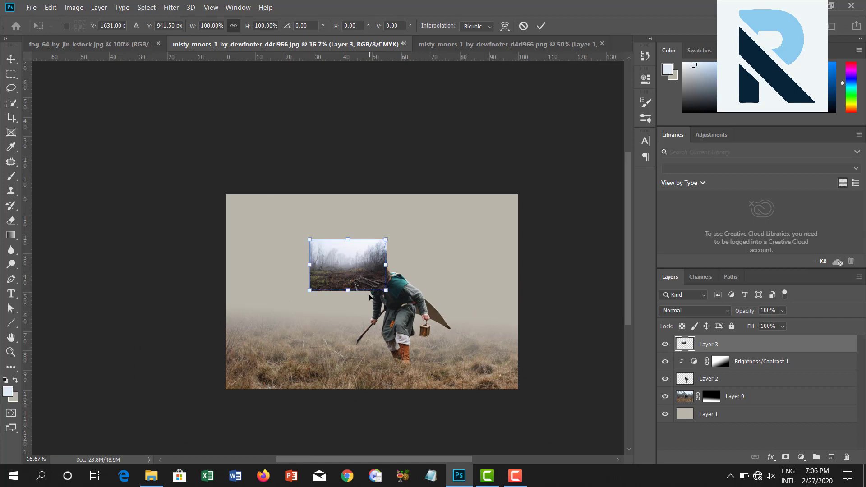
mouse_move(386, 290)
left_mouse_down()
mouse_move(400, 330)
mouse_move(535, 408)
left_mouse_up()
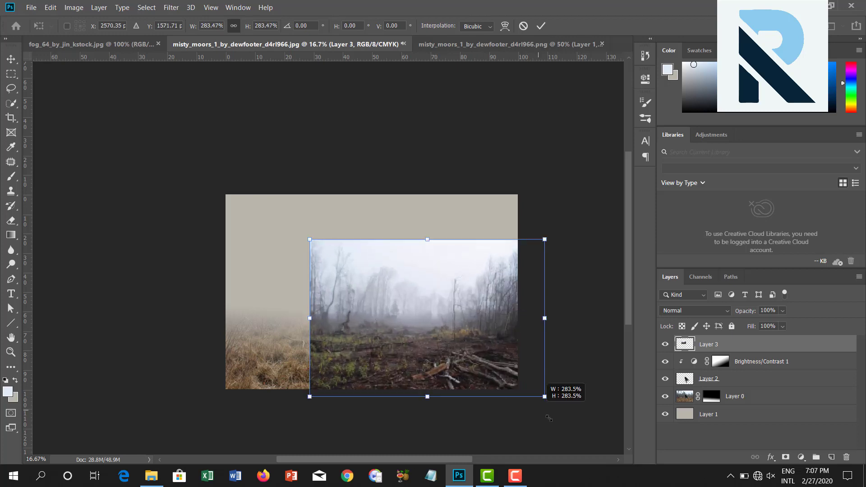
left_click_drag(534, 408, 576, 417)
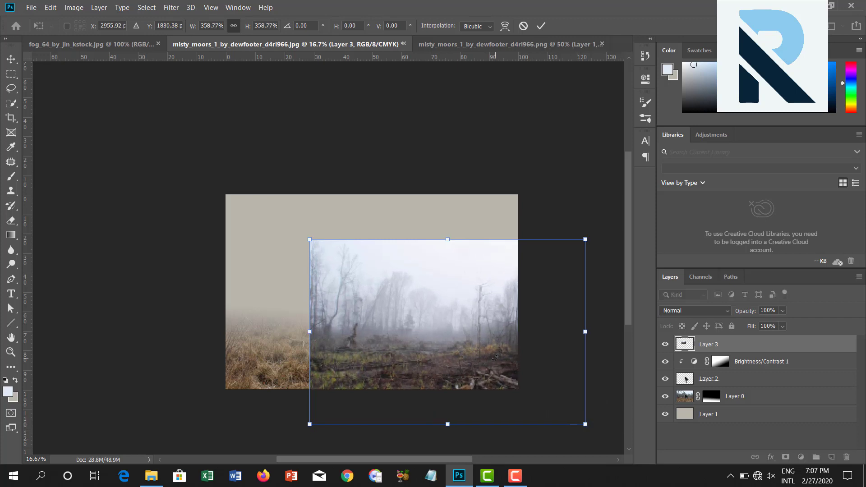
left_click_drag(426, 325, 398, 307)
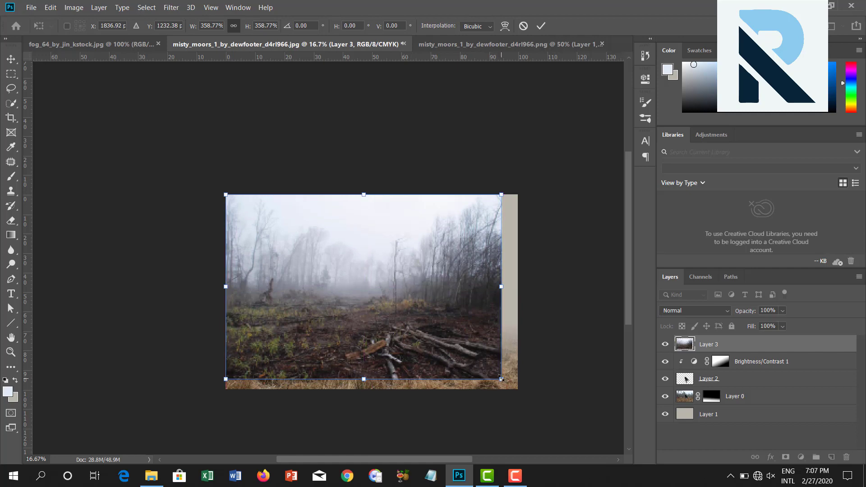
left_click_drag(500, 379, 590, 438)
left_click_drag(480, 321, 452, 308)
key("Return")
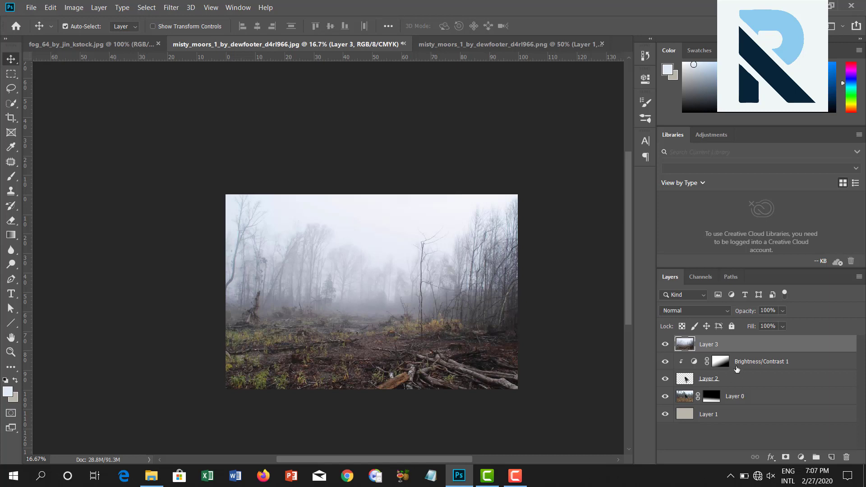
Move Layer 3 below Layer 0 and toggle its visibility to compare the forest behind the man.
left_click_drag(729, 347, 726, 400)
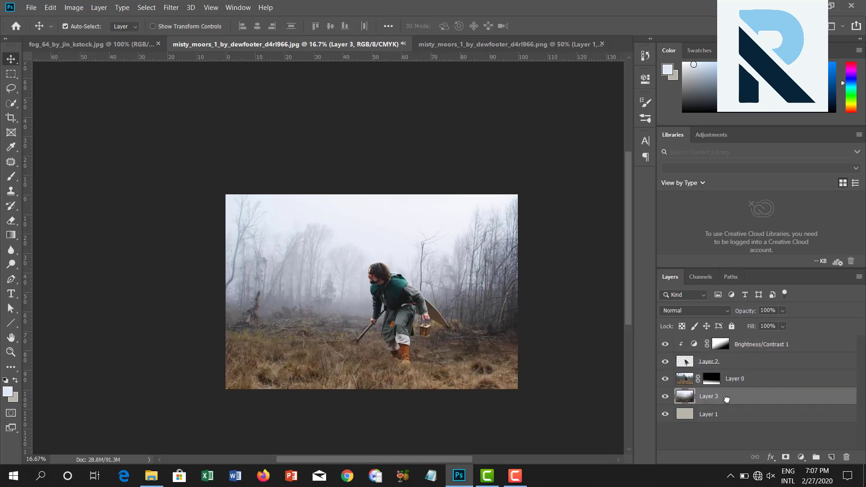
left_click(665, 396)
left_click(666, 397)
left_click(666, 397)
right_click(705, 399)
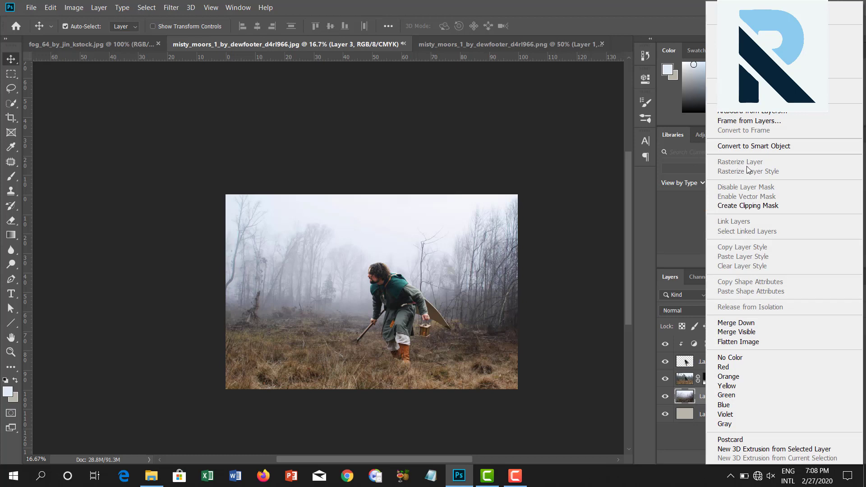
left_click(684, 438)
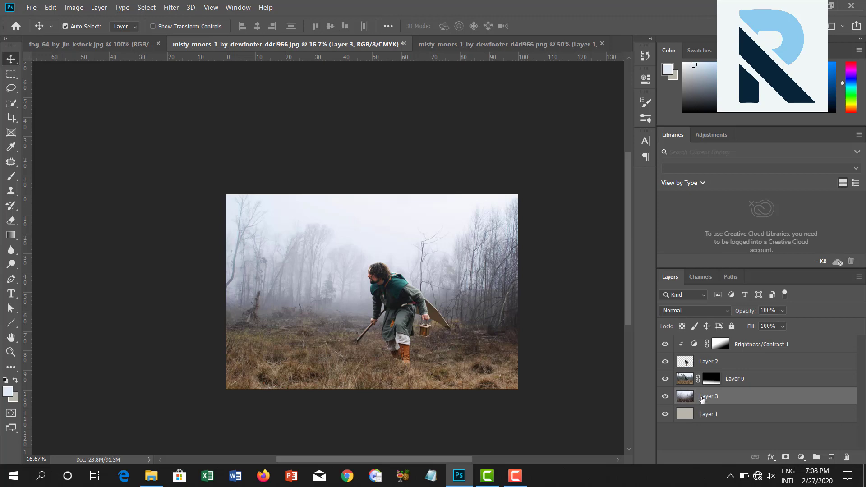
right_click(702, 396)
left_click(679, 433)
Apply a Gaussian Blur with a 20 px radius to Layer 3's forest.
left_click(171, 8)
mouse_move(203, 128)
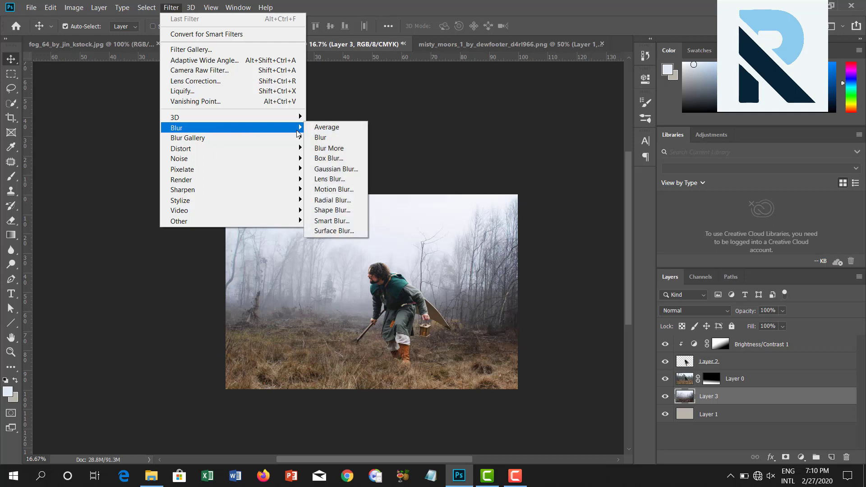
left_click(336, 169)
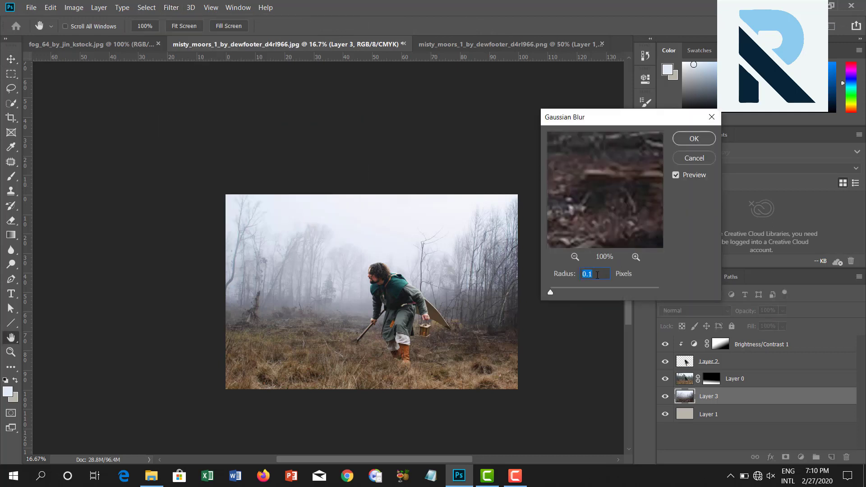
mouse_move(605, 182)
left_mouse_down()
mouse_move(615, 225)
mouse_move(610, 166)
mouse_move(629, 233)
left_mouse_up()
mouse_move(621, 168)
left_mouse_down()
mouse_move(623, 219)
mouse_move(591, 224)
left_mouse_up()
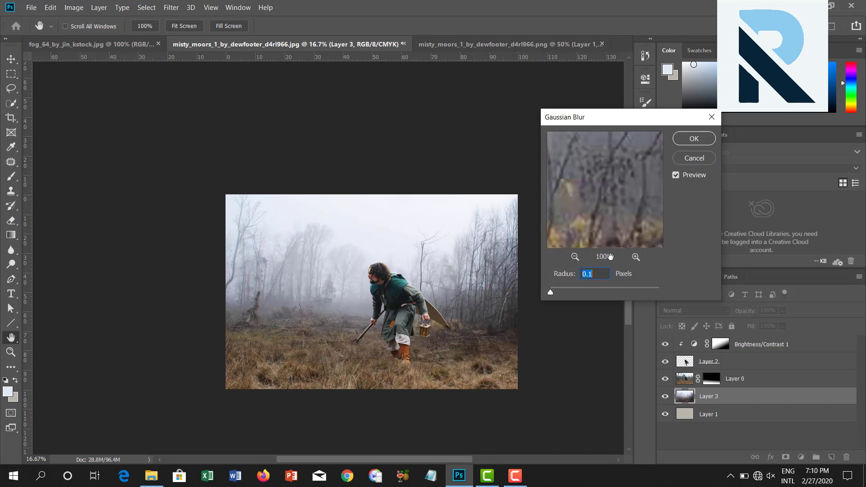
type("2")
type("20")
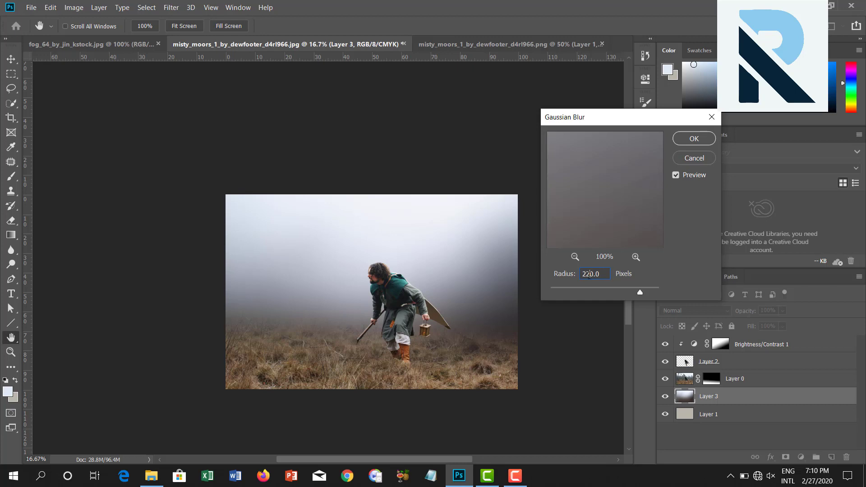
key("BackSpace")
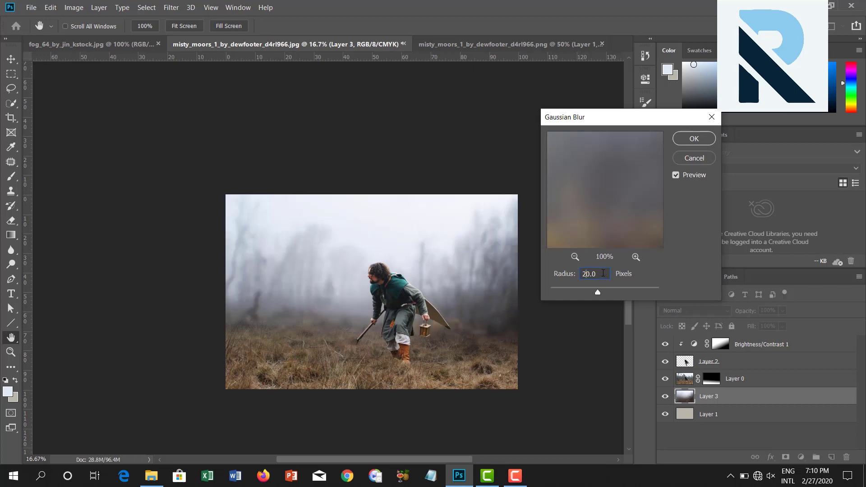
left_click(681, 140)
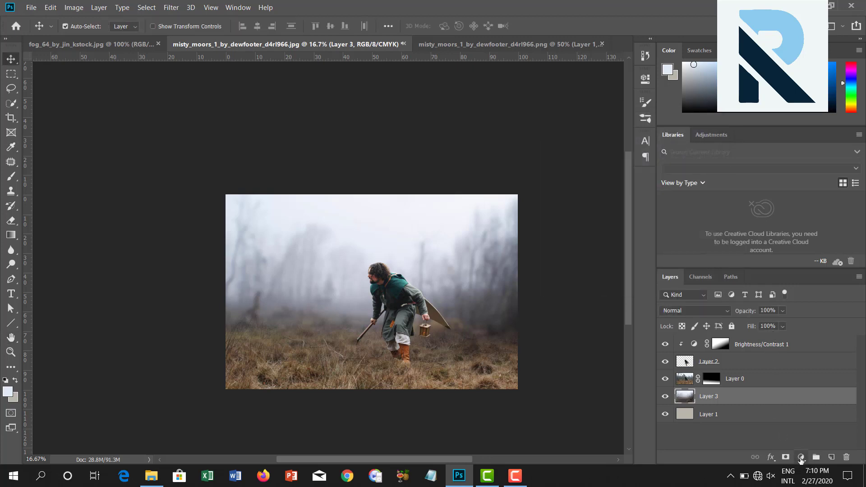
Add a gradient fill layer above the forest and set its angle to -90°.
left_click(800, 457)
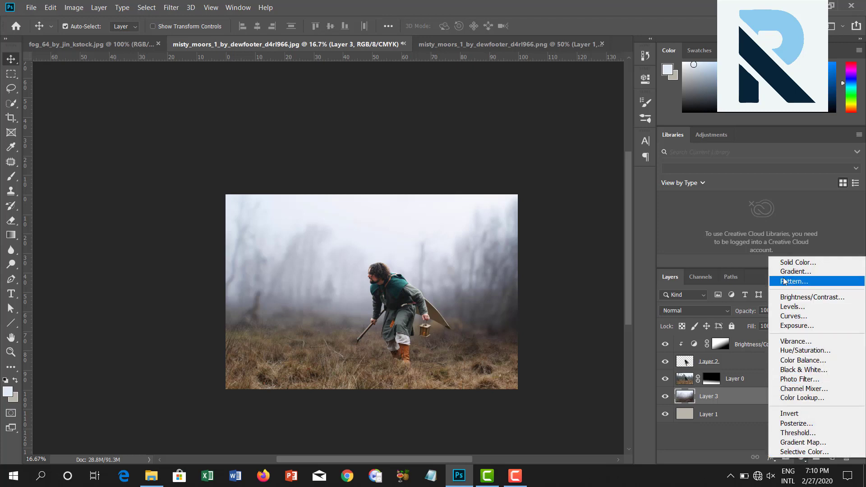
left_click(795, 271)
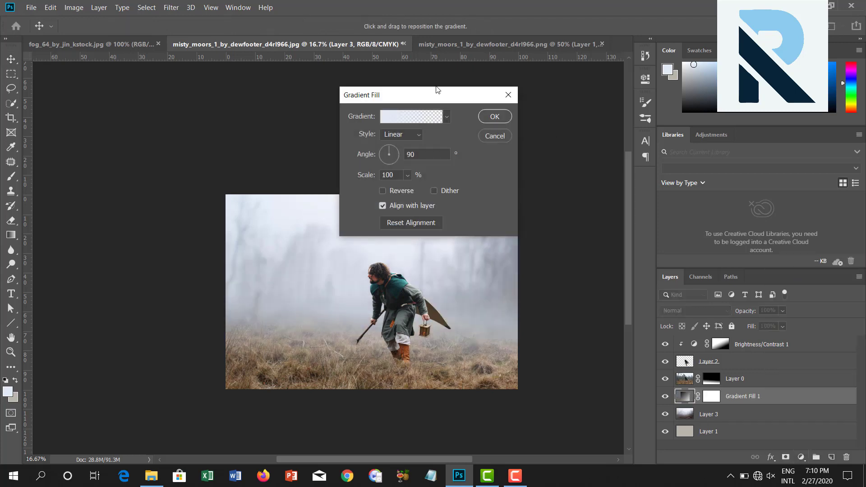
left_click_drag(423, 95, 652, 125)
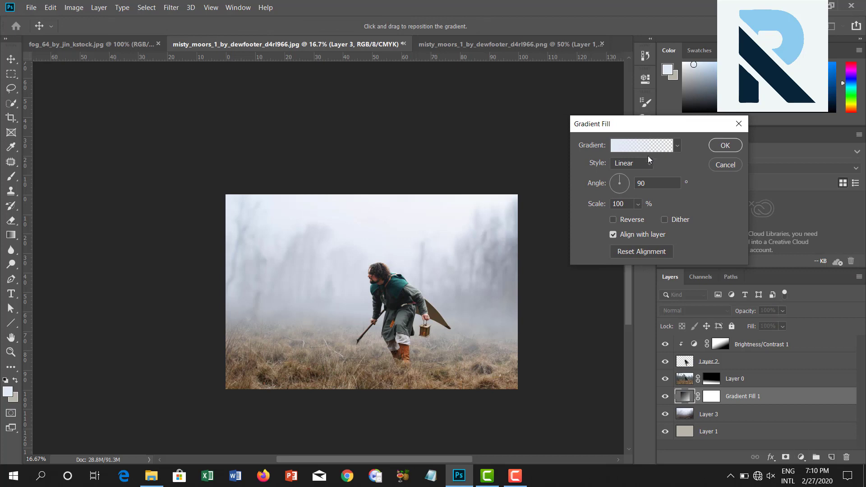
left_click(639, 186)
type("-")
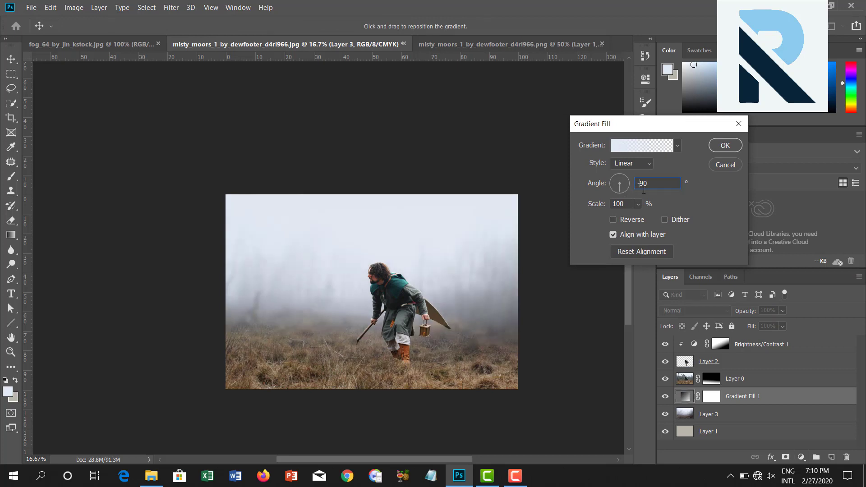
Remove the gradient's right stop and set the left stop colour to 7c91a7.
left_click(639, 146)
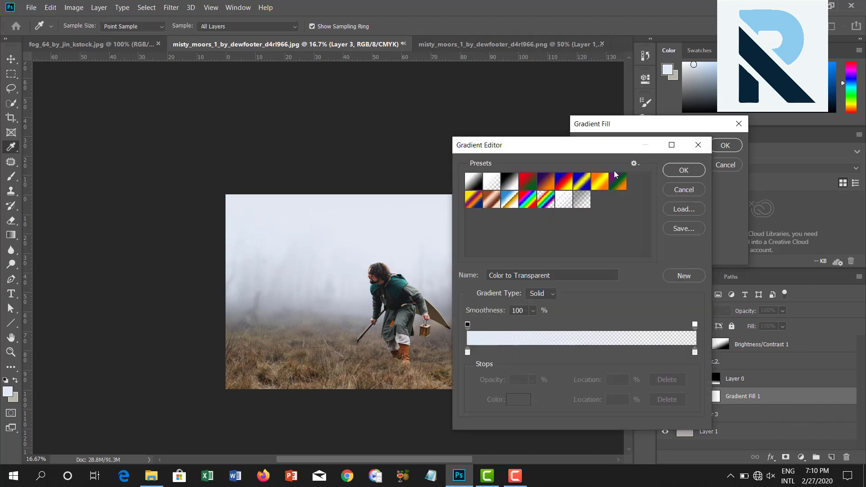
left_click(695, 352)
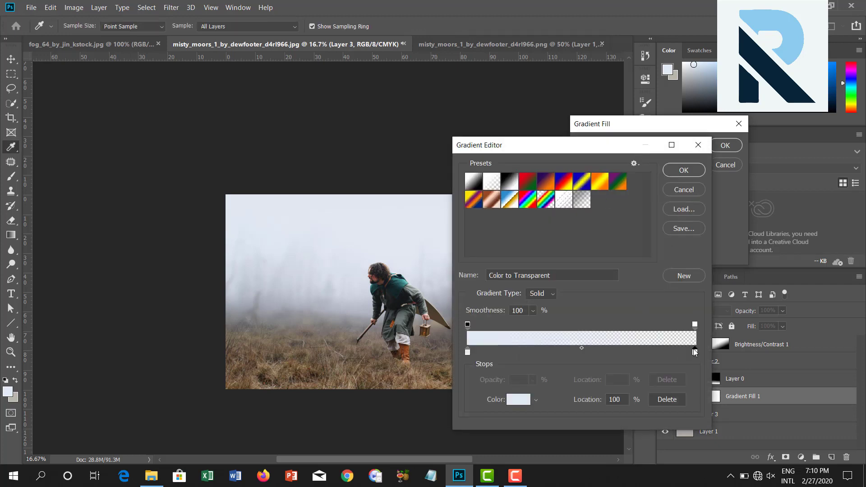
left_click(665, 400)
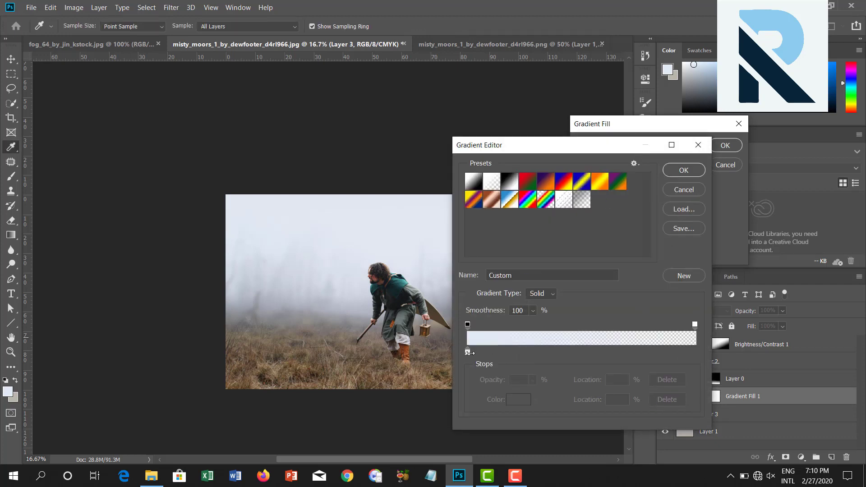
left_click(468, 351)
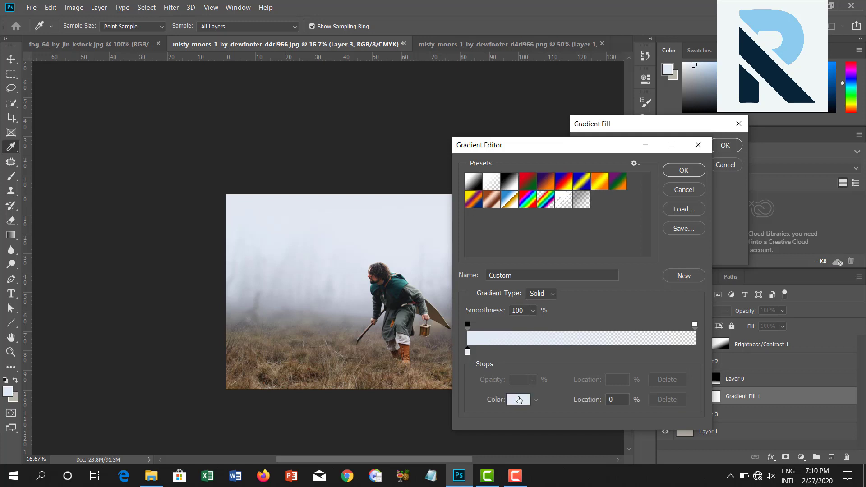
left_click(519, 399)
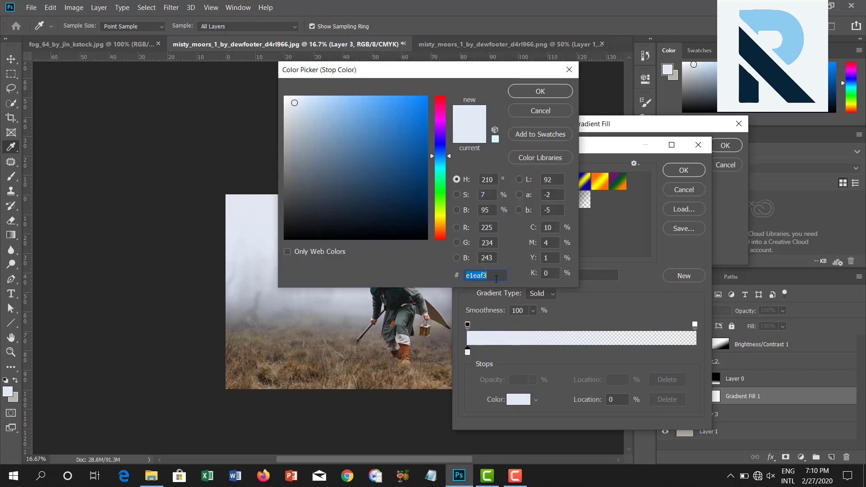
type("7c")
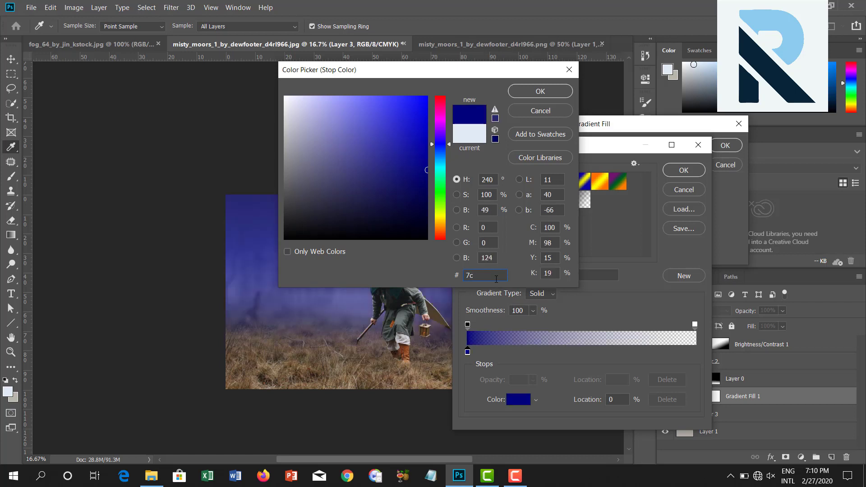
type("91a")
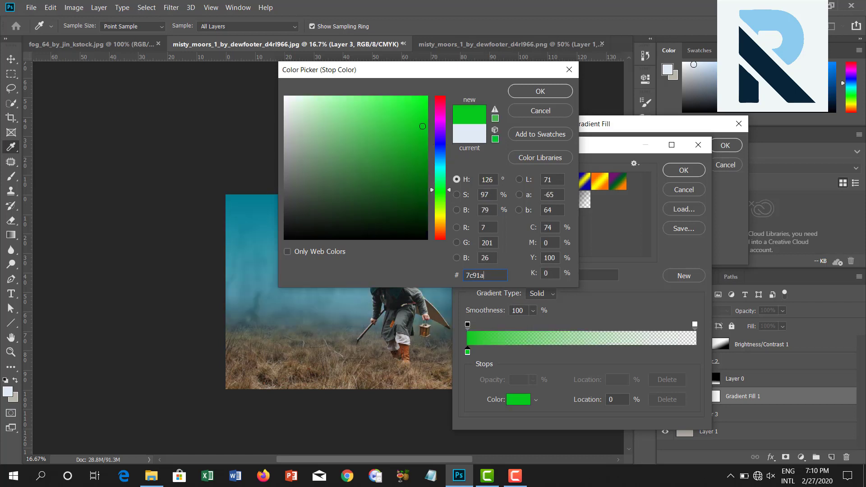
type("7")
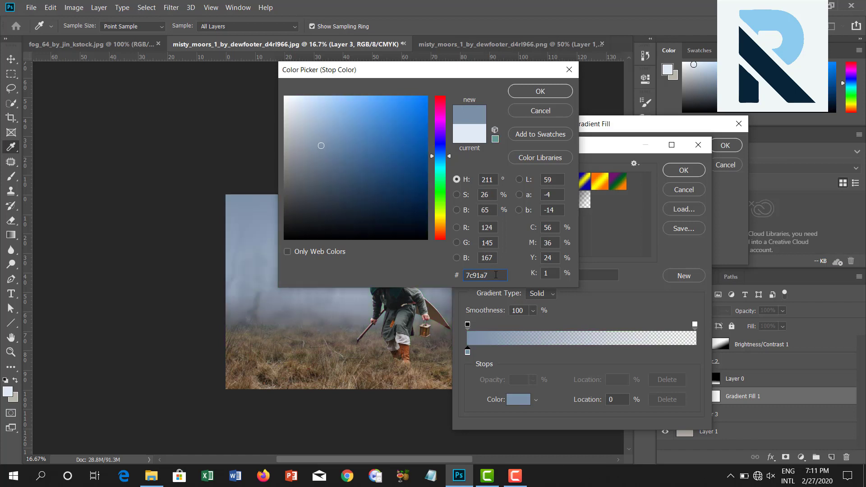
left_click(540, 91)
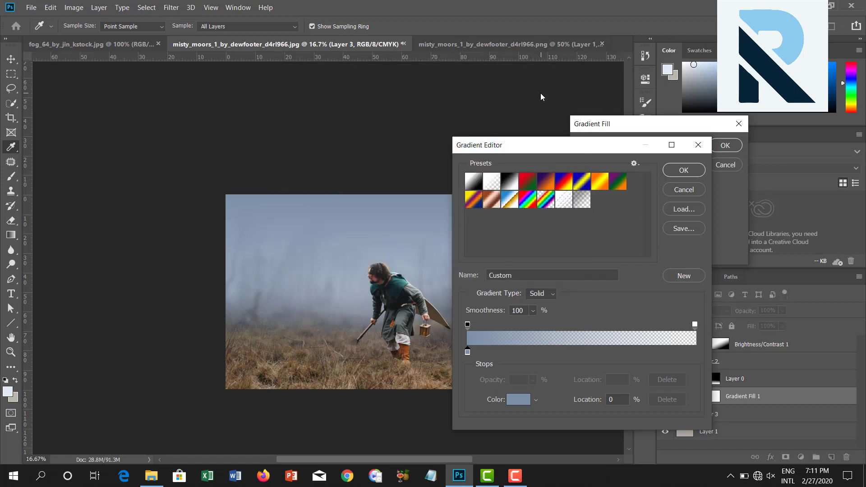
Commit the bluish-grey gradient fill and toggle Gradient Fill 1 to compare the fog.
left_click(683, 171)
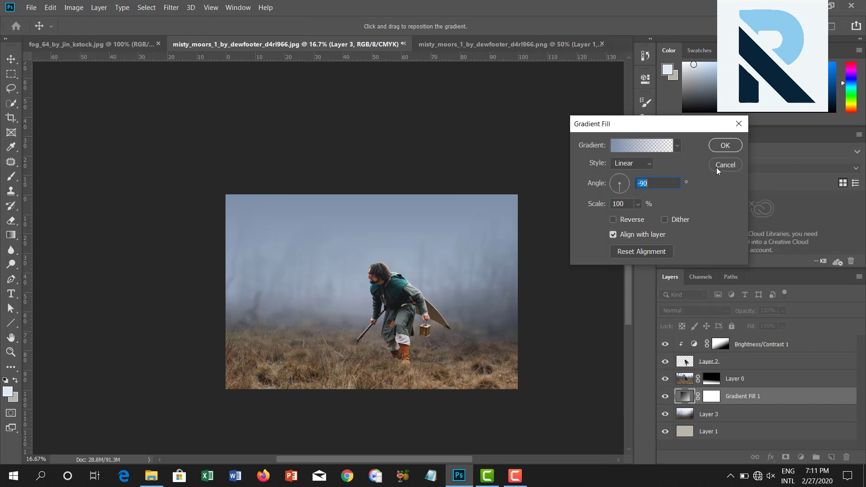
left_click(723, 146)
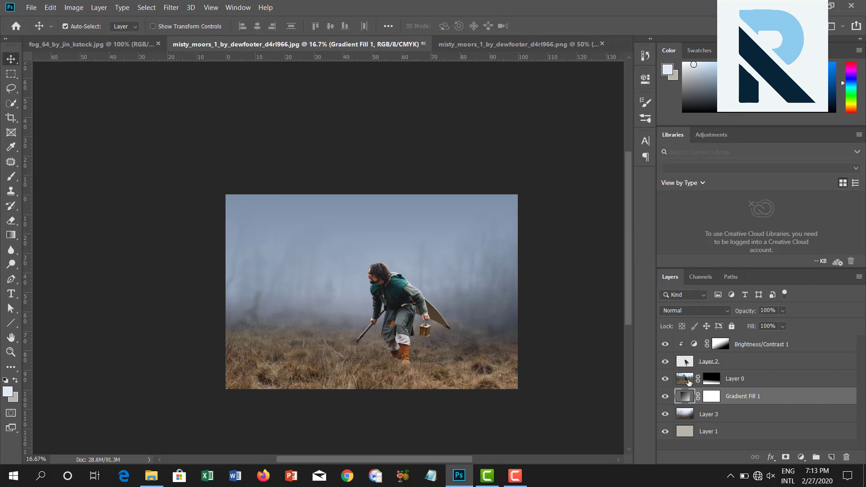
left_click(664, 399)
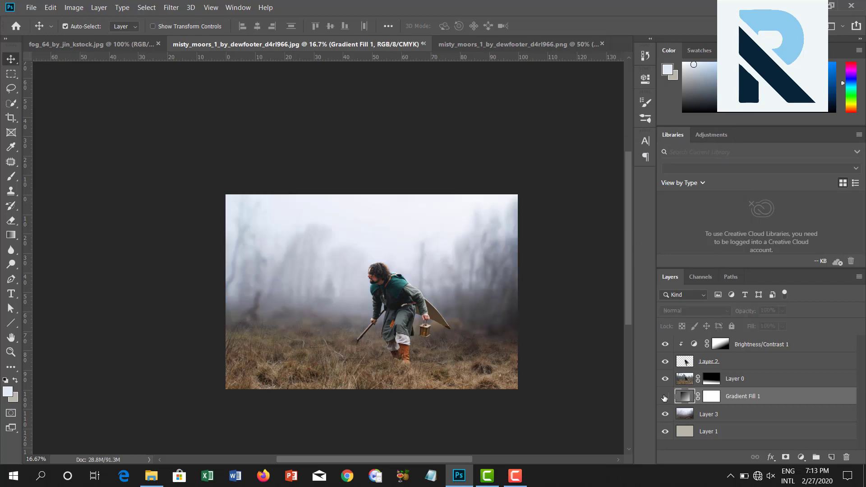
left_click(663, 398)
left_click(664, 398)
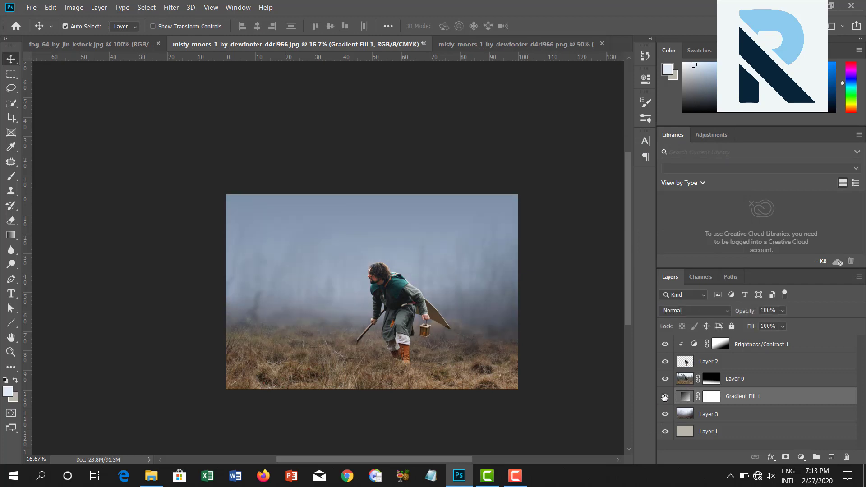
Set Gradient Fill 1's blend mode to Multiply and compare it on and off.
left_click(679, 311)
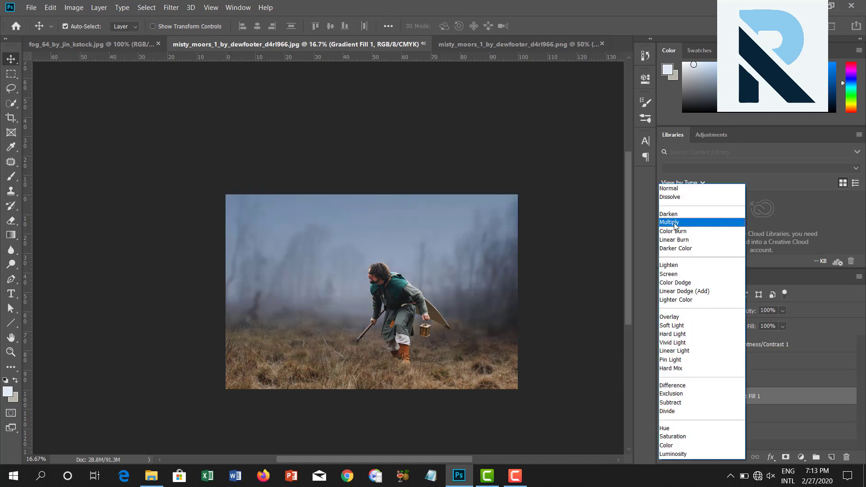
left_click(675, 223)
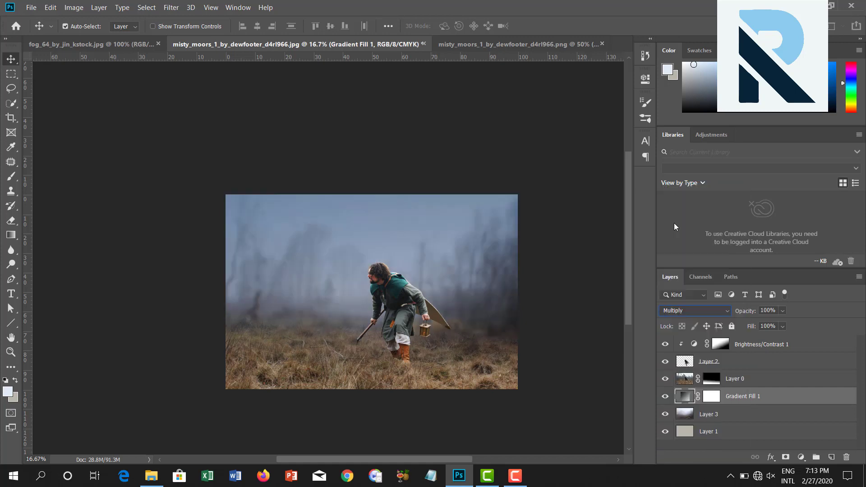
left_click(666, 397)
left_click(665, 397)
Clip Gradient Fill 1 to the layer below and select Brightness/Contrast 1.
right_click(789, 396)
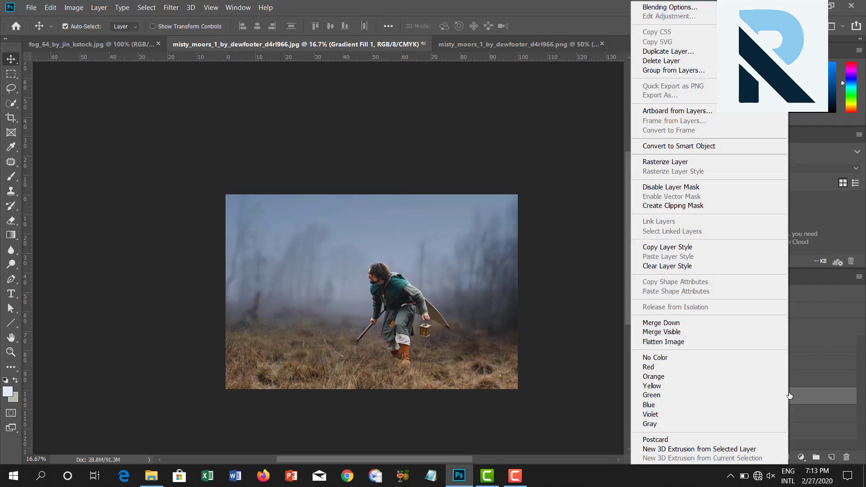
left_click(664, 206)
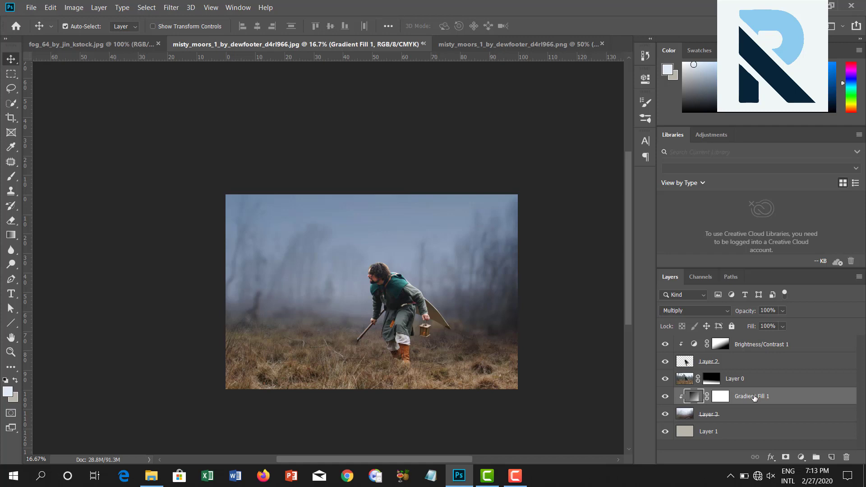
left_click(727, 345)
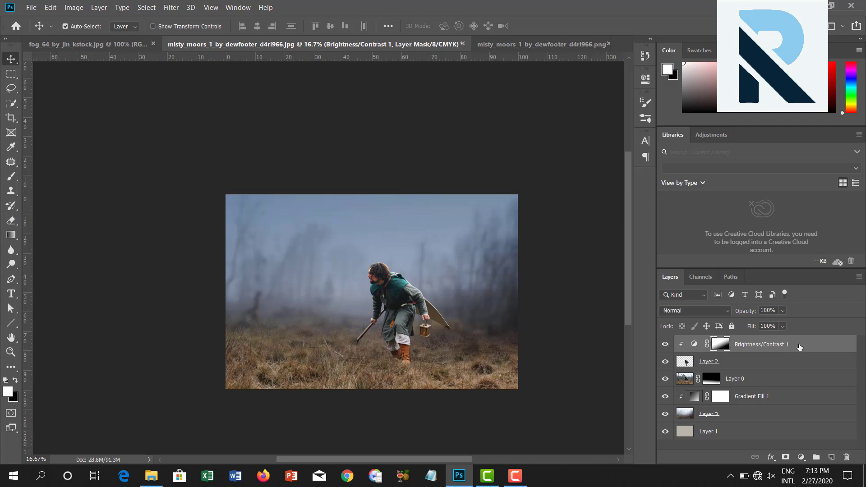
Add a new gradient fill layer and delete the gradient's right colour stop.
left_click(801, 457)
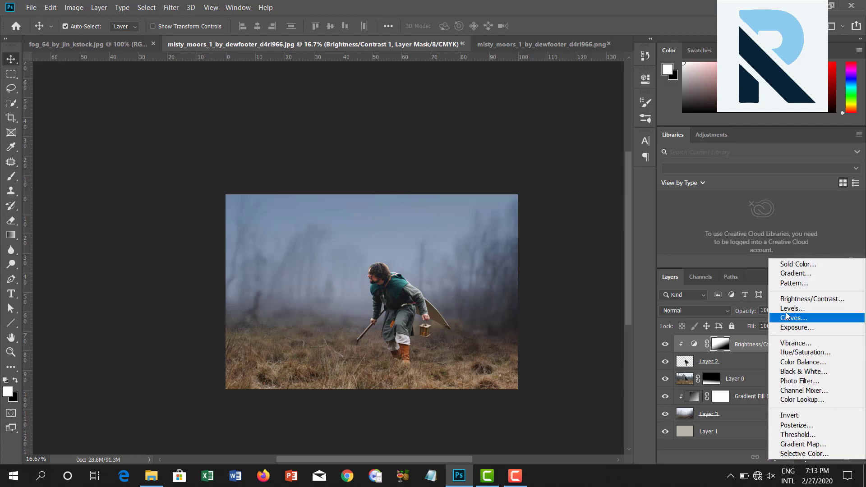
left_click(785, 274)
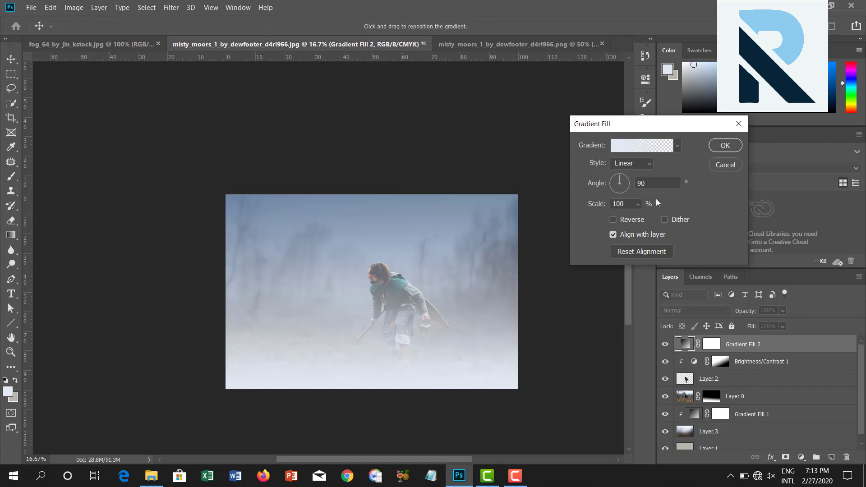
left_click(649, 145)
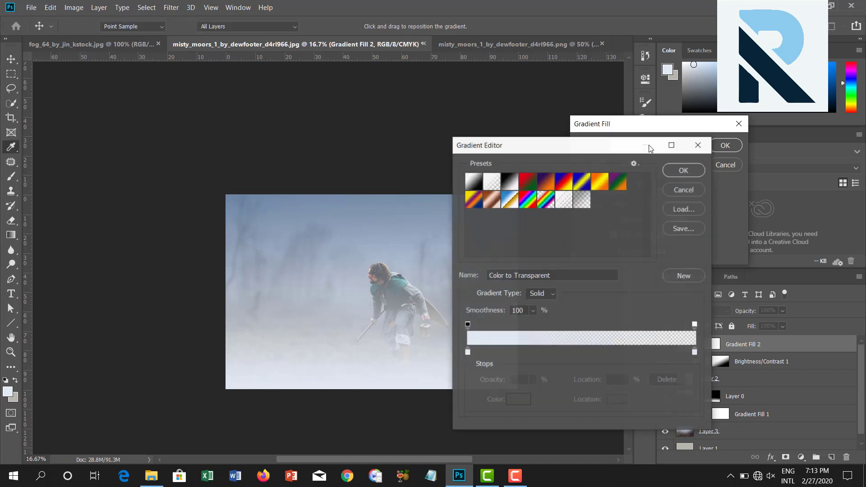
left_click(694, 353)
left_click(672, 399)
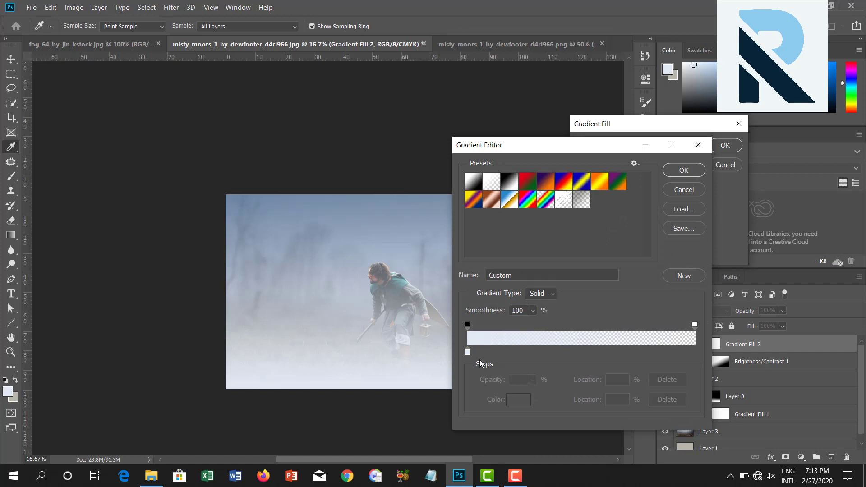
Enter 403b33 as the left stop's hex colour, correcting digits along the way.
left_click(467, 351)
left_click(518, 399)
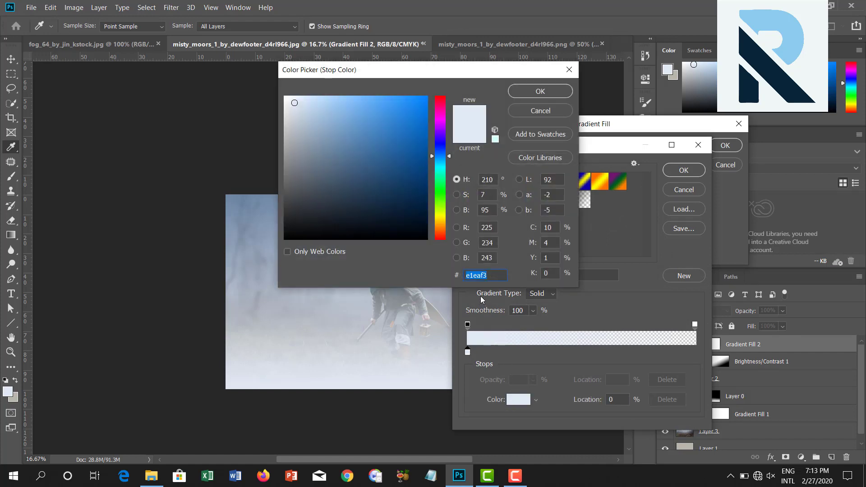
type("4")
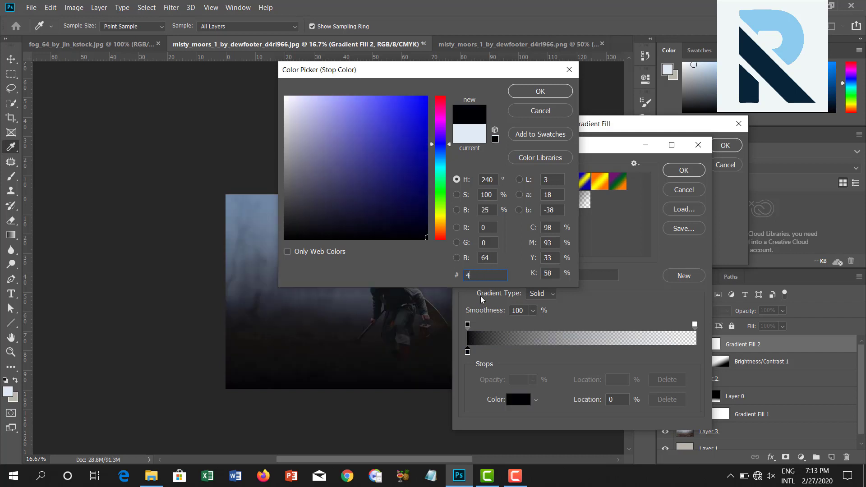
type("03")
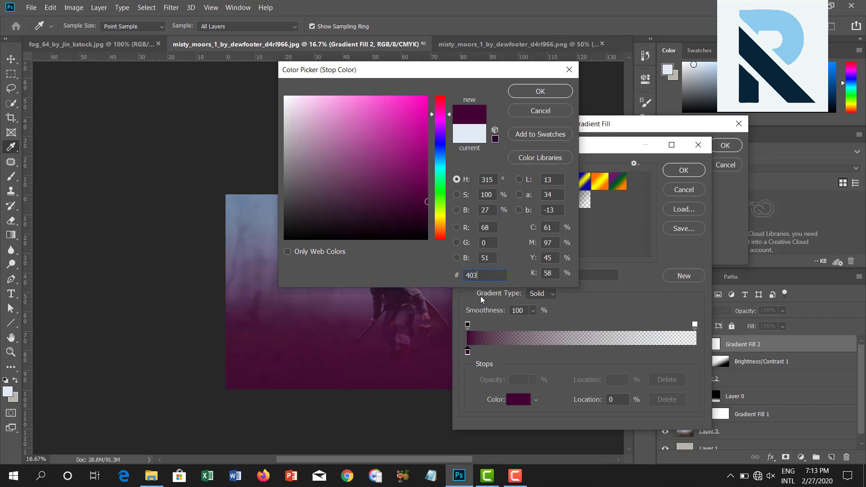
type("b33")
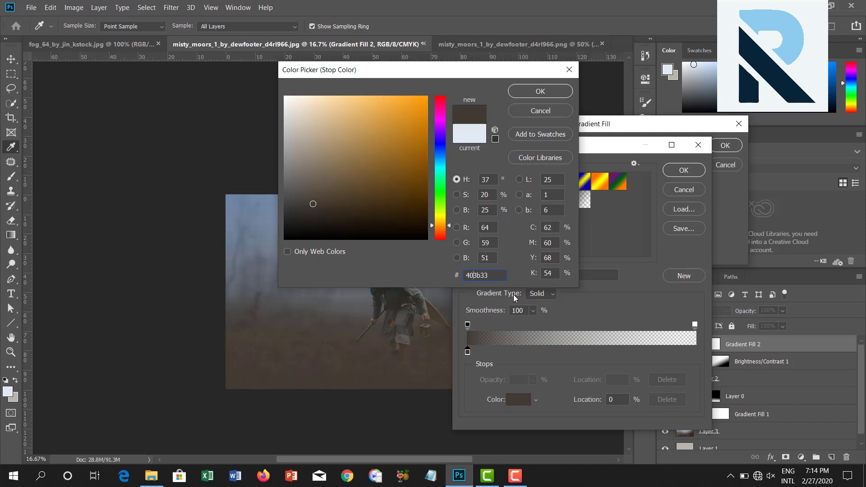
key("BackSpace")
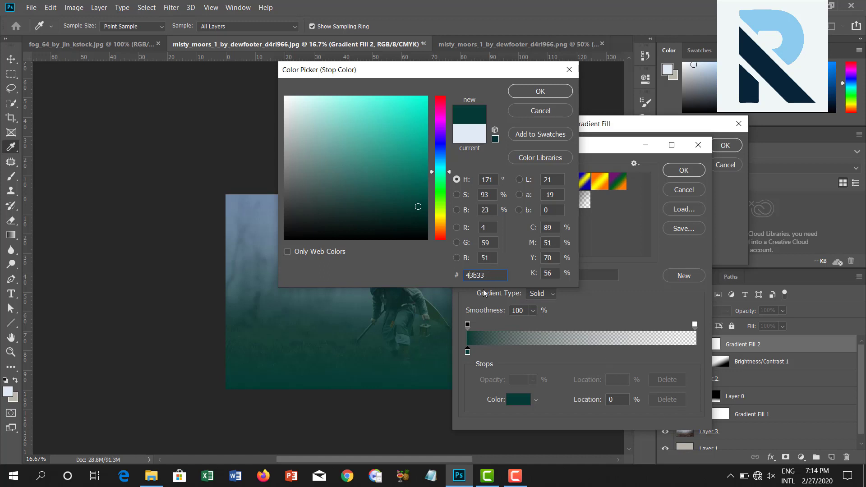
type("0")
key("BackSpace")
type("f")
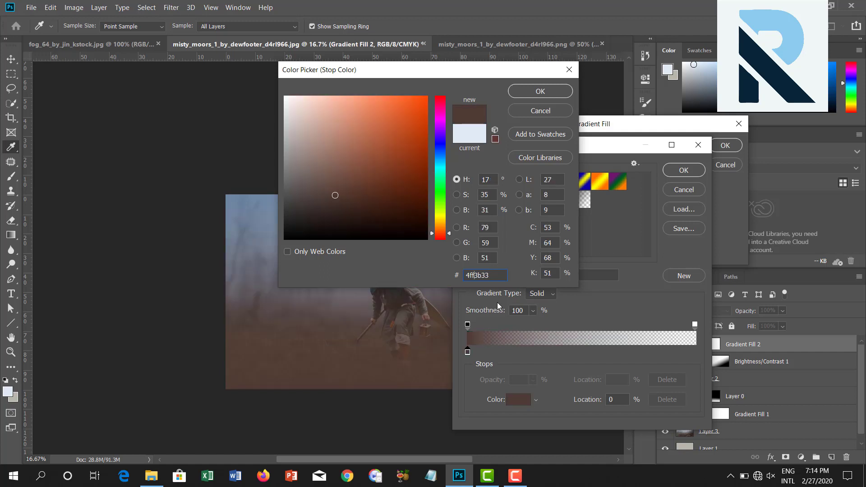
key("BackSpace")
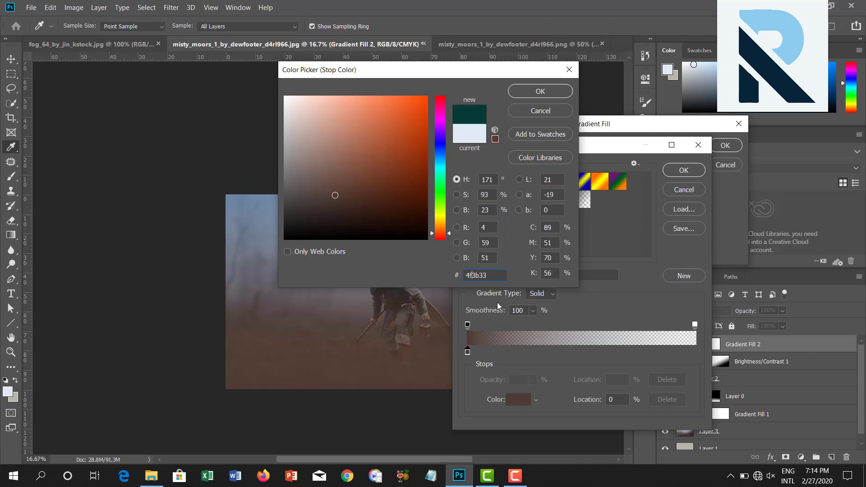
type("c")
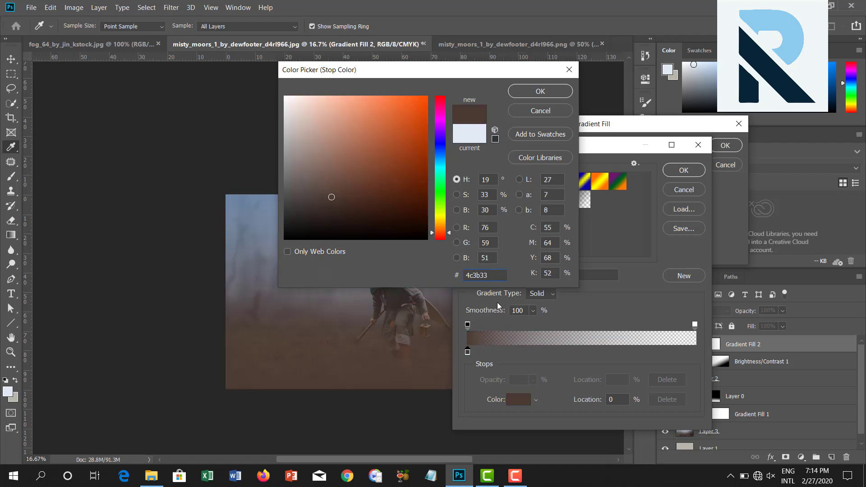
key("BackSpace")
type("0")
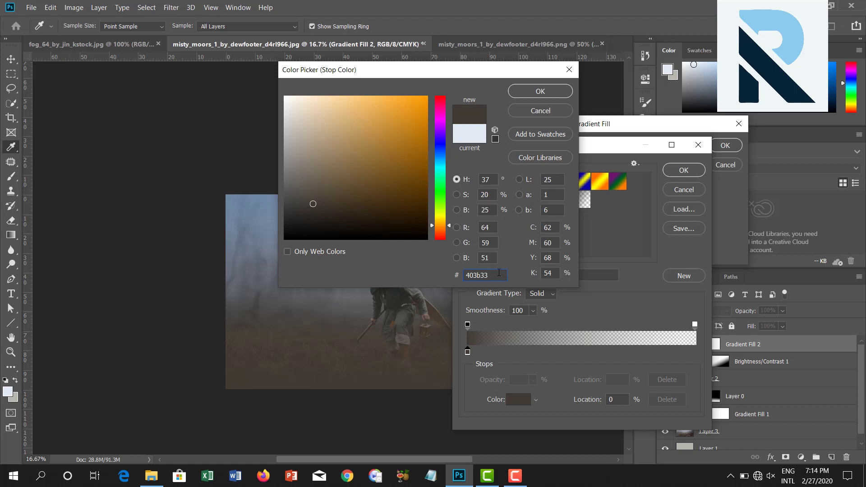
Accept the 403b33 colour and commit Gradient Fill 2 as a dark-to-transparent gradient.
left_click(531, 92)
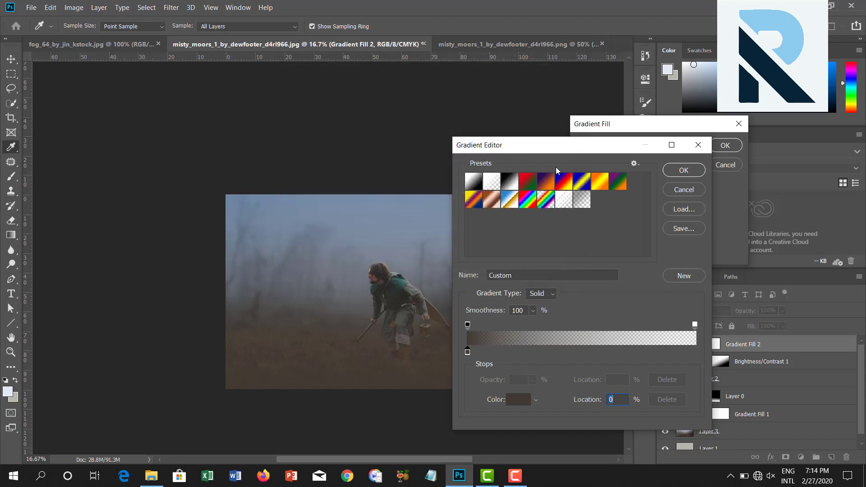
left_click(681, 174)
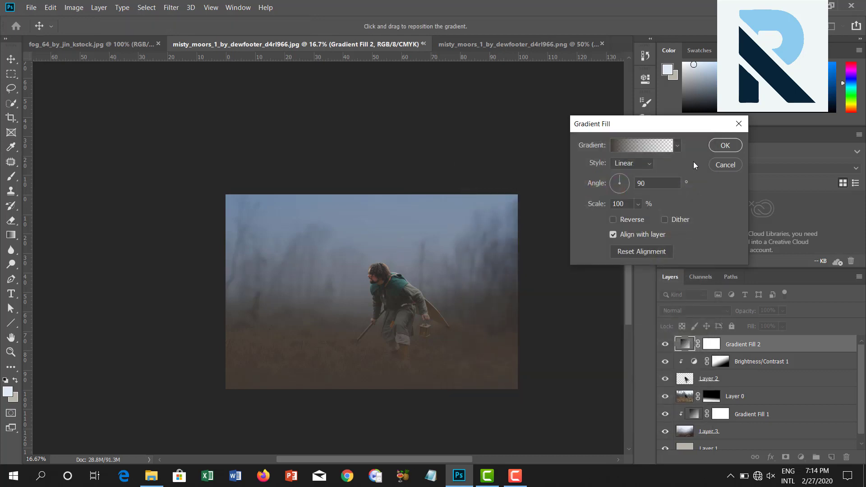
left_click(719, 148)
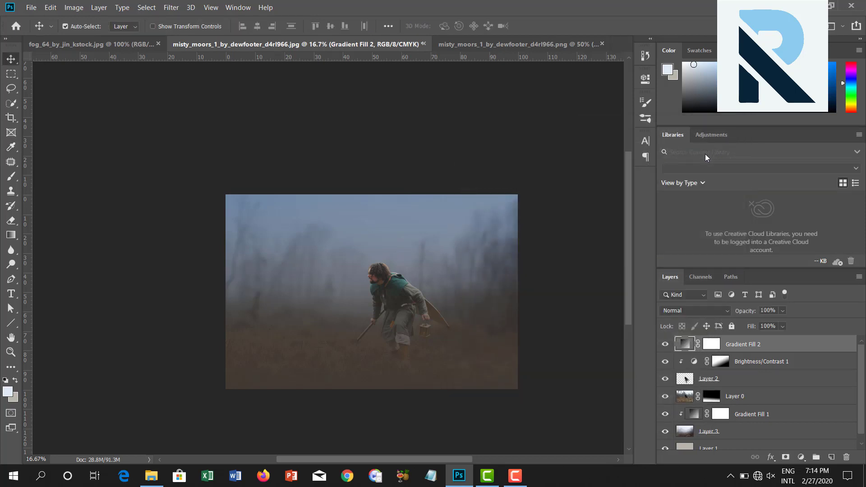
Toggle Gradient Fill 2 on and off to compare, then bring up the fill/adjustment layer list.
left_click(664, 344)
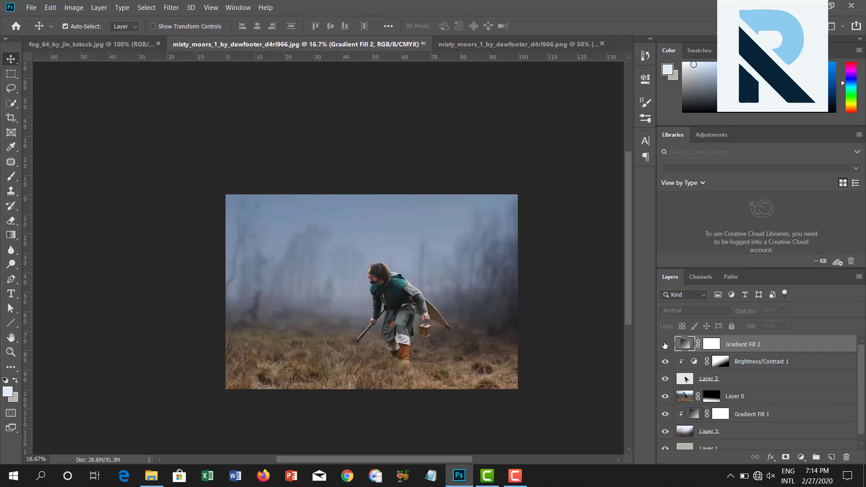
left_click(665, 344)
left_click(665, 344)
left_click(664, 344)
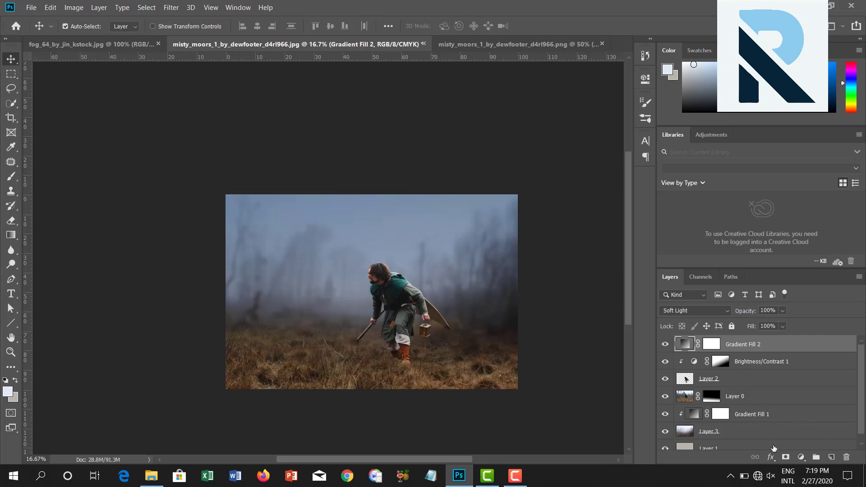
left_click(801, 458)
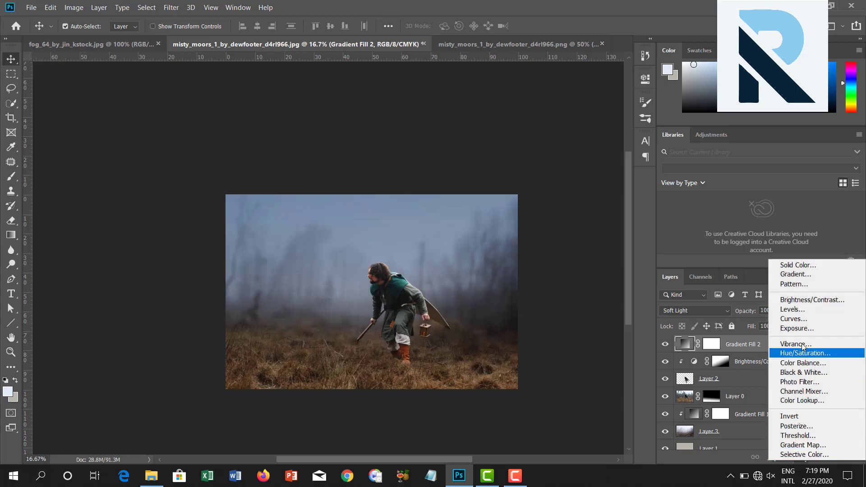
Add a gradient fill using the Black, White preset, styled Radial and reversed.
left_click(793, 275)
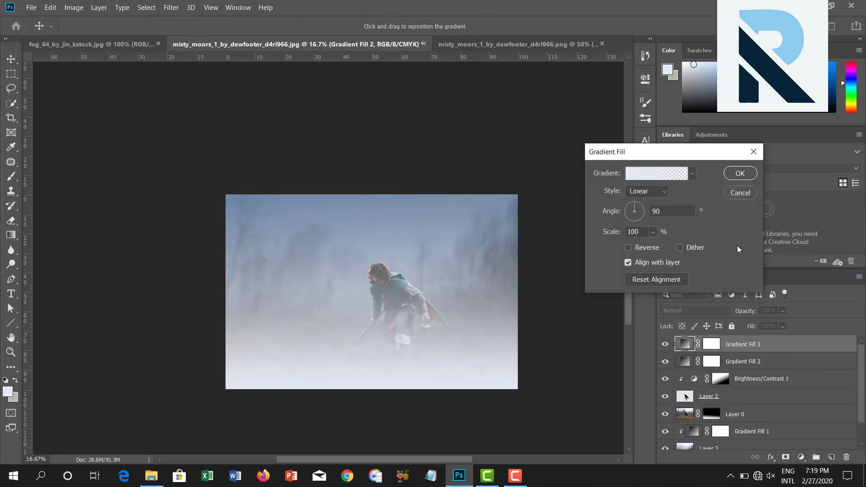
left_click(650, 175)
left_click(508, 182)
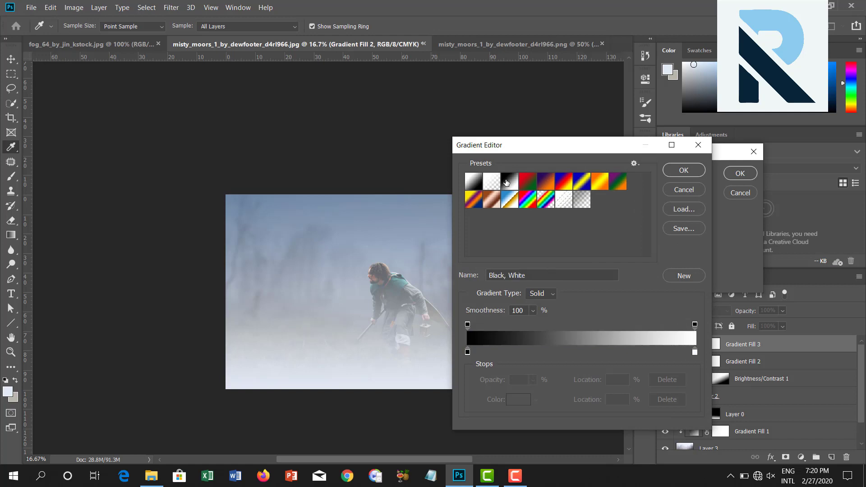
left_click(674, 172)
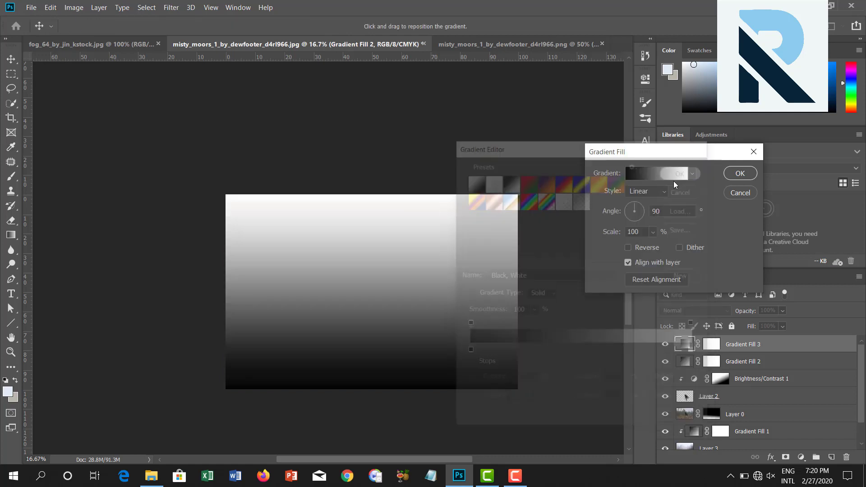
left_click(642, 191)
left_click(641, 213)
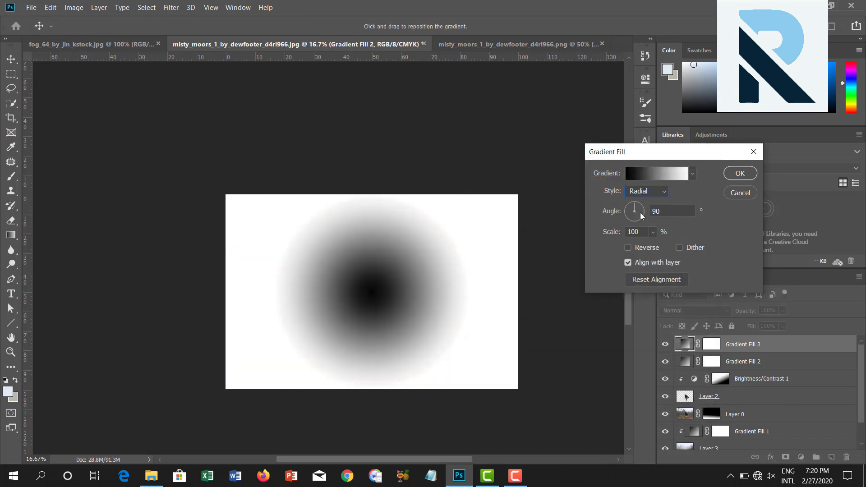
left_click(627, 247)
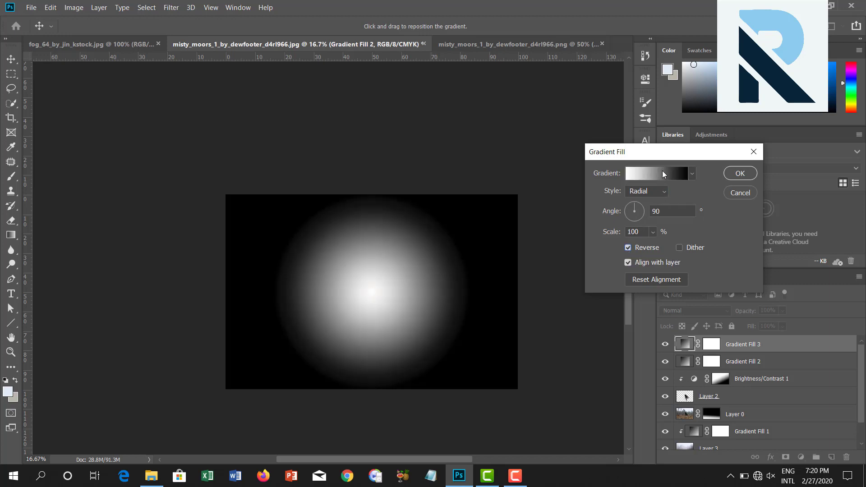
Try several gradient presets, then settle on Foreground to Transparent.
left_click(662, 171)
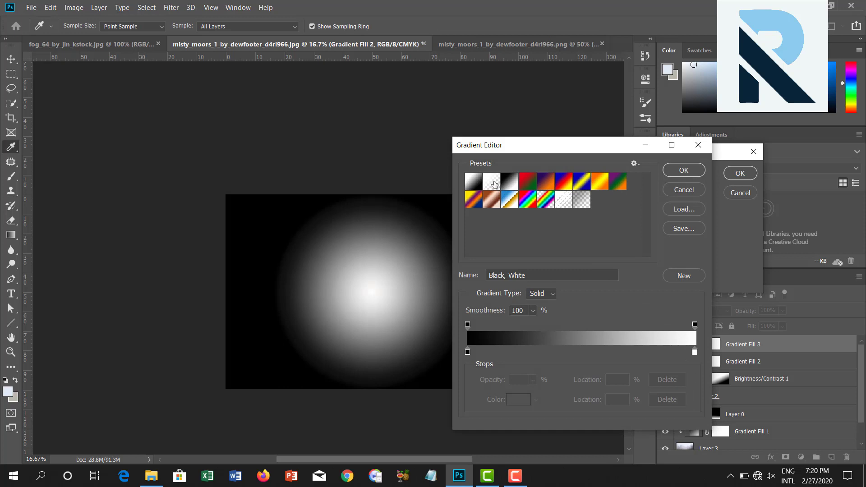
left_click(482, 185)
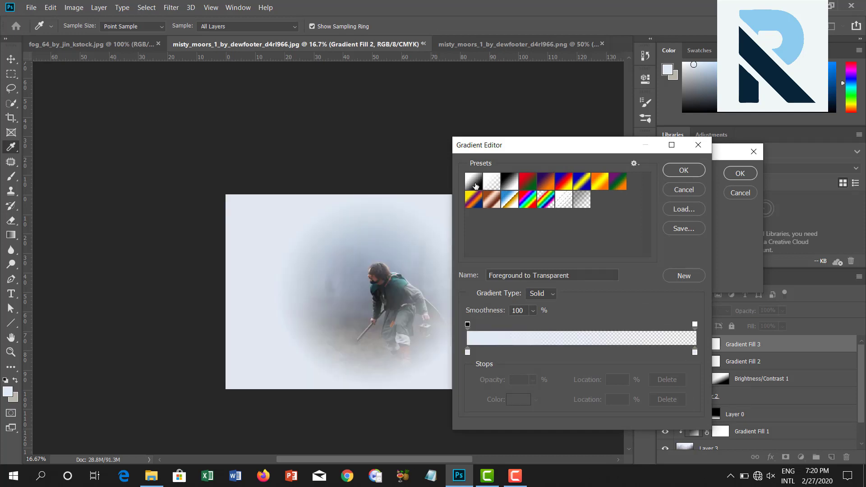
left_click(476, 186)
left_click(494, 183)
left_click(511, 183)
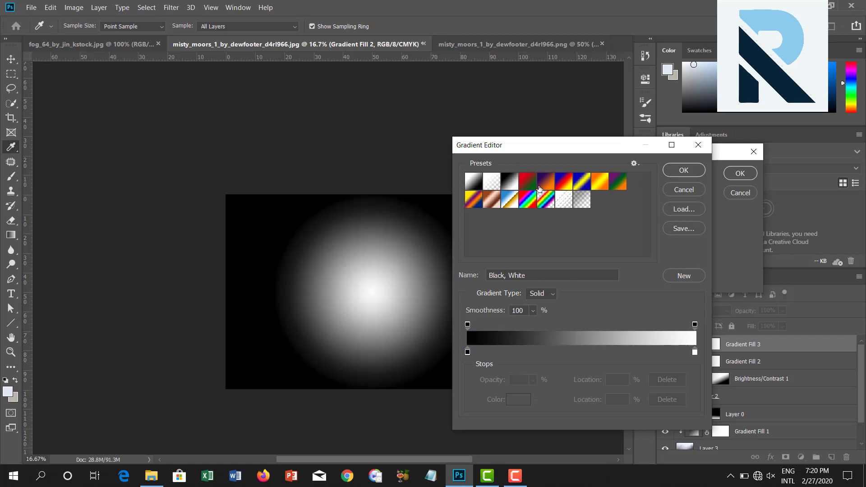
left_click(577, 201)
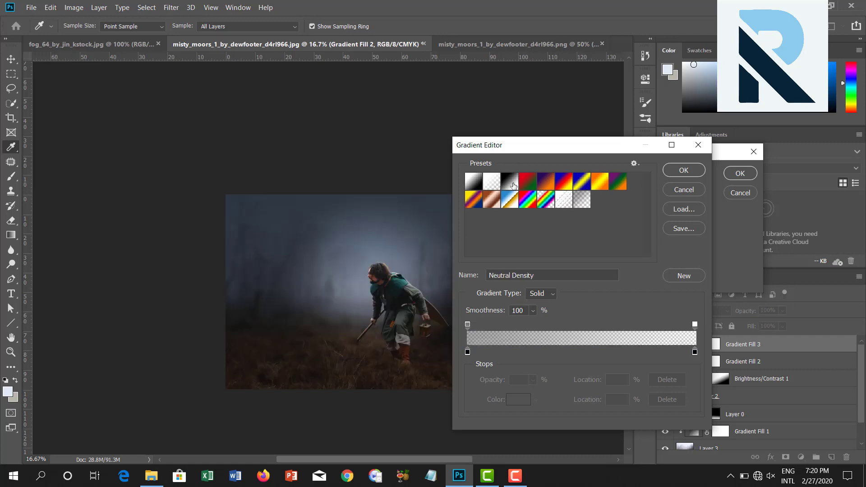
left_click(506, 182)
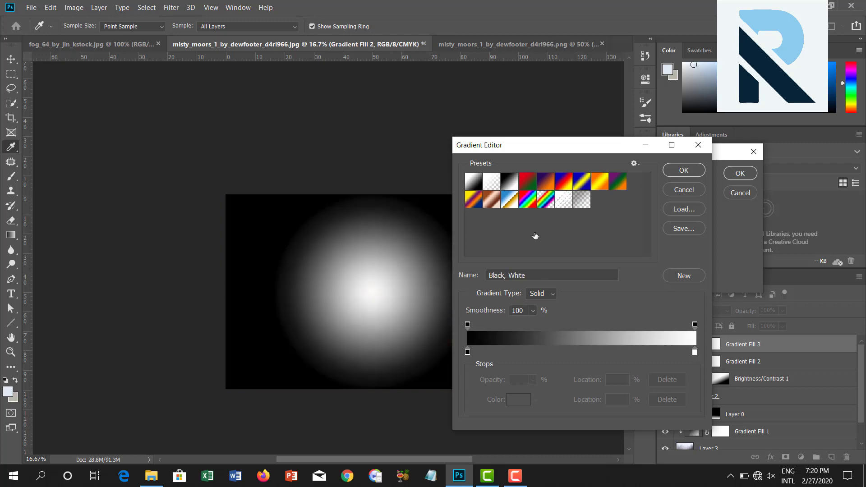
left_click(694, 352)
left_click(672, 399)
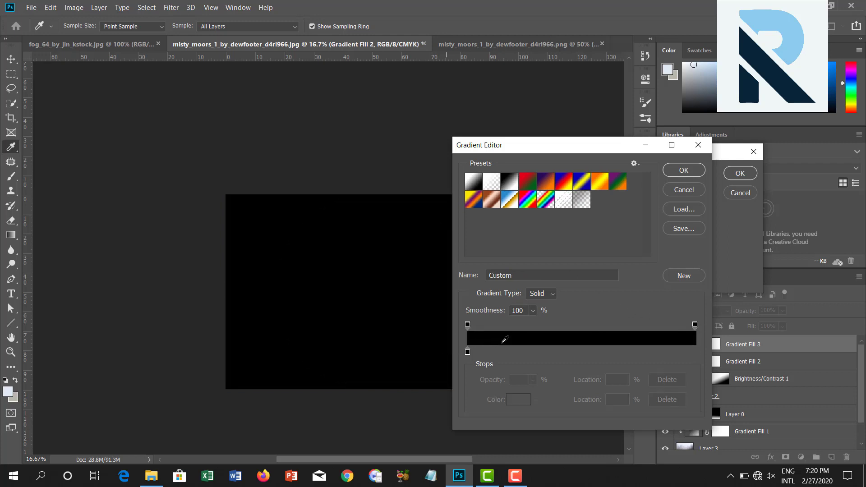
left_click(492, 183)
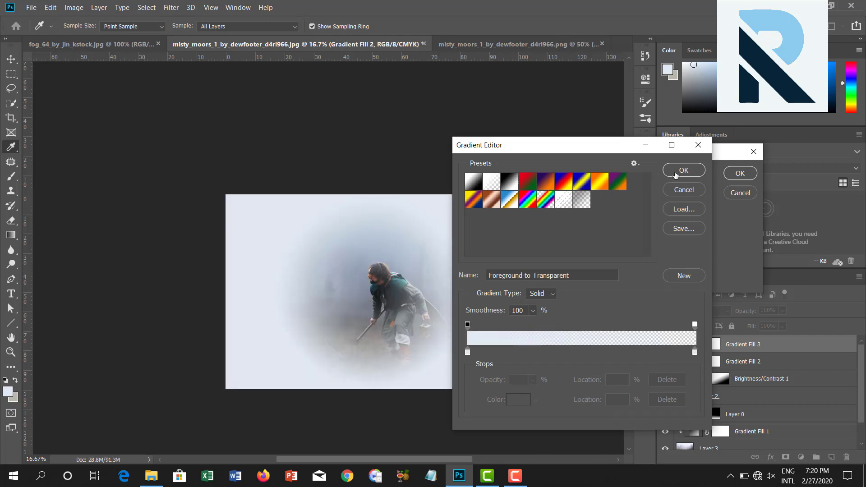
left_click(676, 169)
Set the radial fog angle to 38 and scale to 200%, and apply it.
left_click_drag(669, 215, 643, 216)
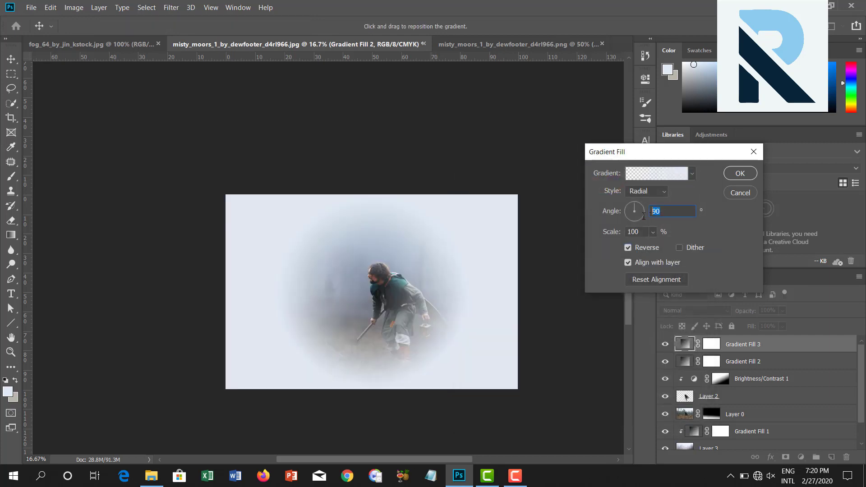
type("38")
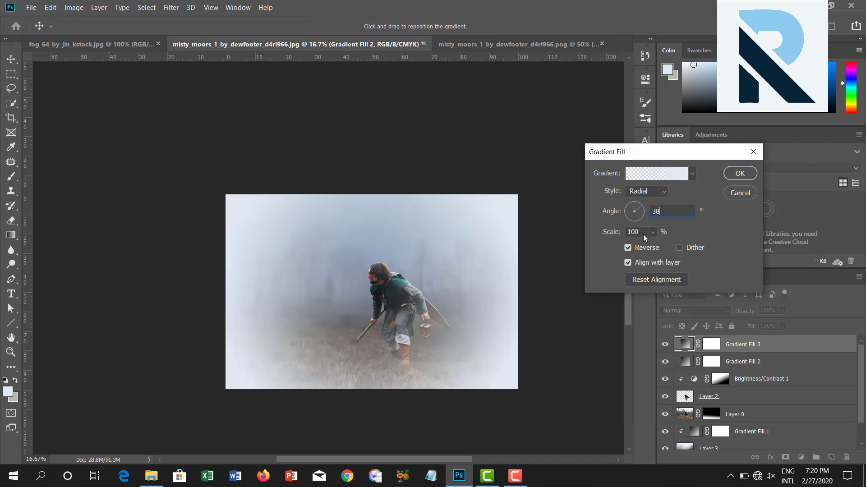
double_click(631, 231)
type("200")
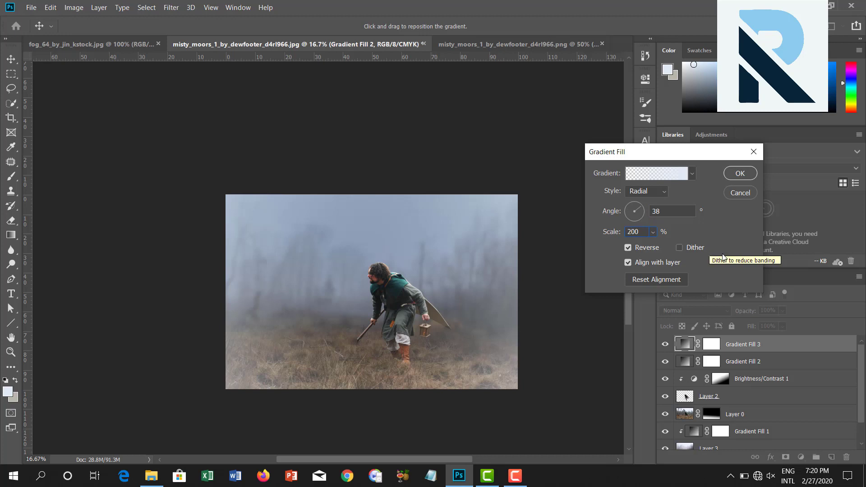
left_click(741, 174)
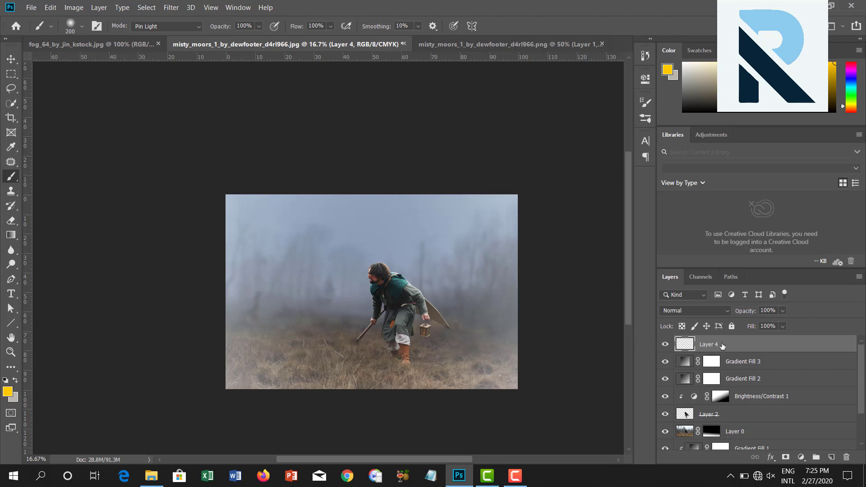
Delete the stray Layer 4, add a fresh empty layer on top, and enlarge the view.
key("Delete")
left_click(832, 458)
key("ctrl+0")
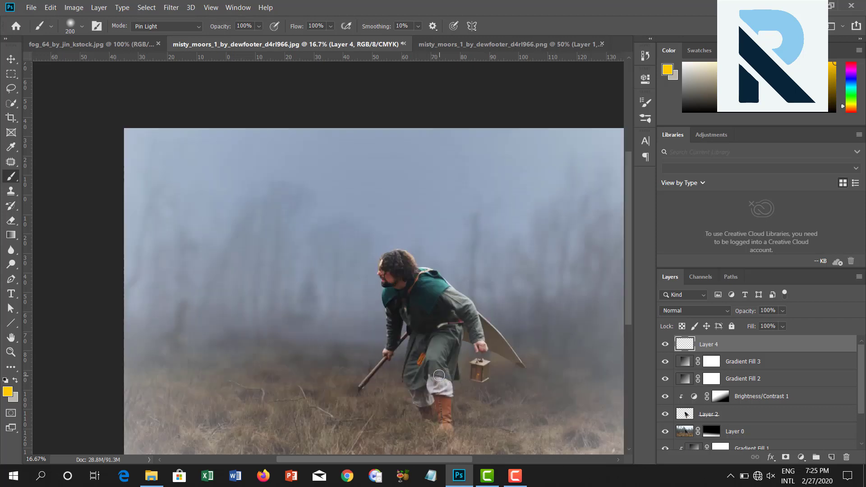
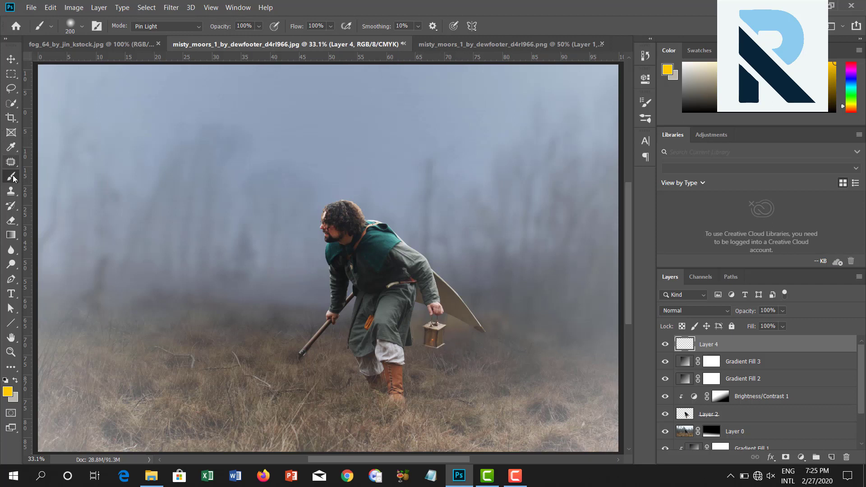
Set the foreground colour to yellow and return to the Brush tool.
left_click(12, 59)
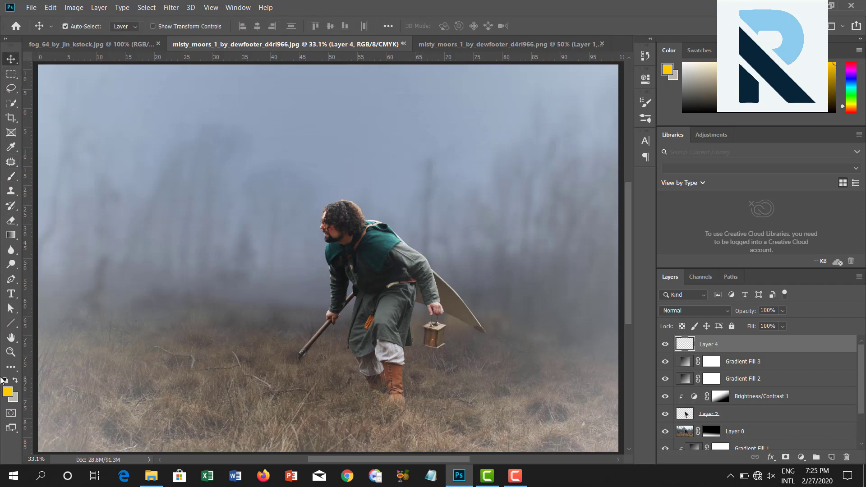
left_click(7, 392)
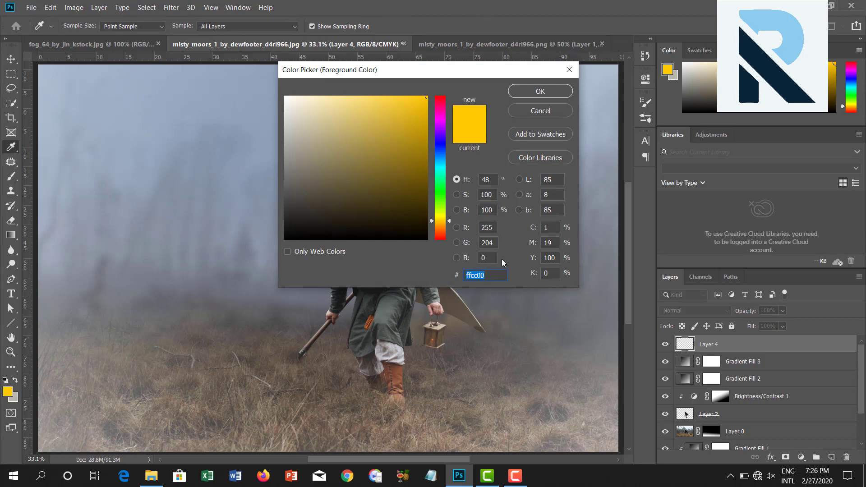
left_click(540, 92)
key("v")
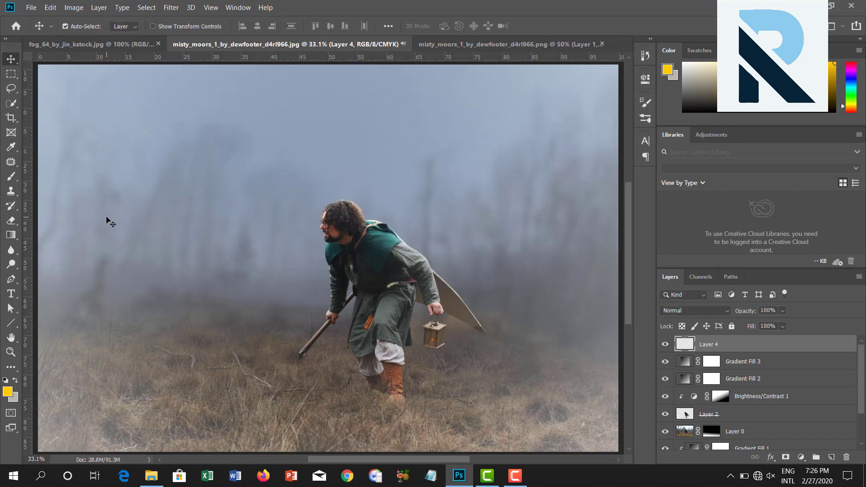
key("b")
Dab yellow on the lantern with a smaller Soft Round brush.
left_click(82, 26)
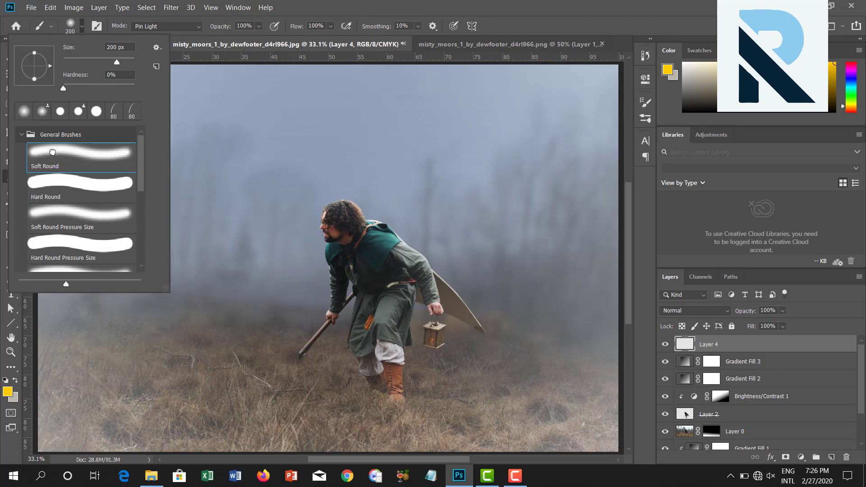
left_click(52, 154)
left_click(523, 23)
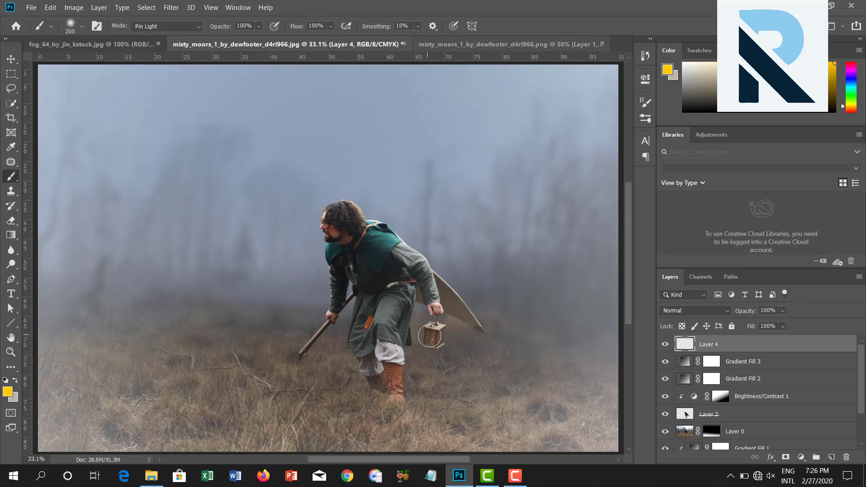
key("bracketleft")
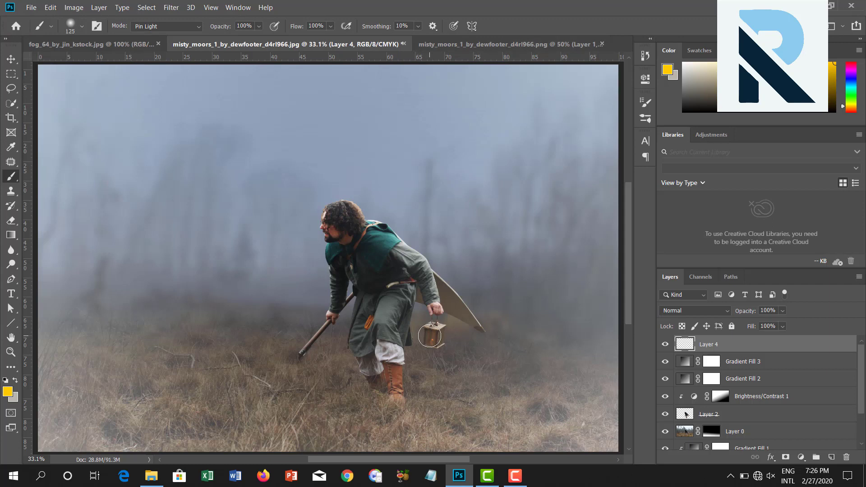
key("bracketleft")
left_click(432, 339)
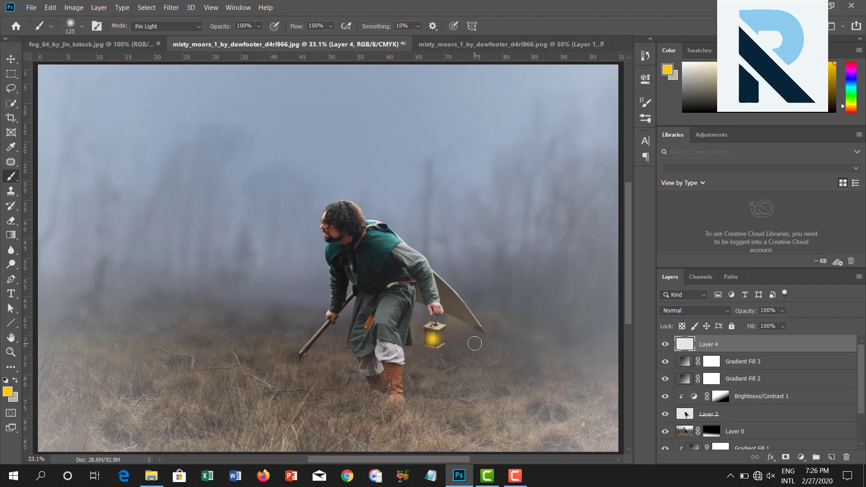
key("ctrl+z")
Set the painted layer to Color Dodge blending and rename it Light 1.
left_click(714, 311)
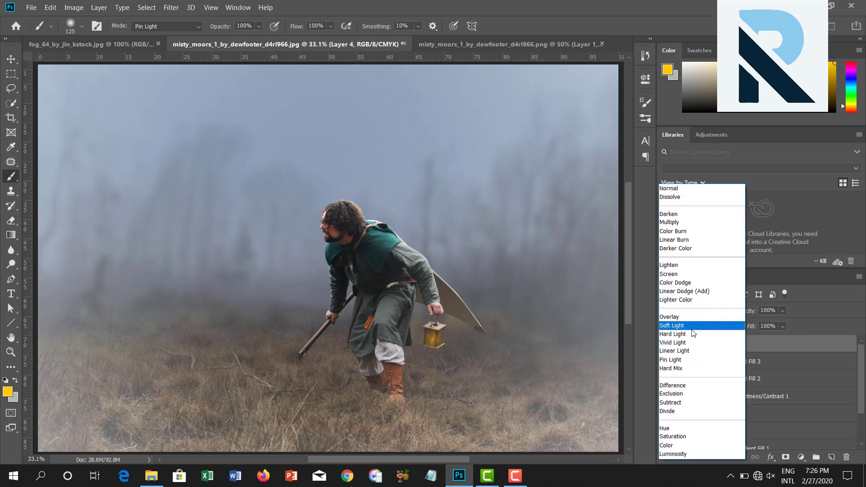
left_click(677, 283)
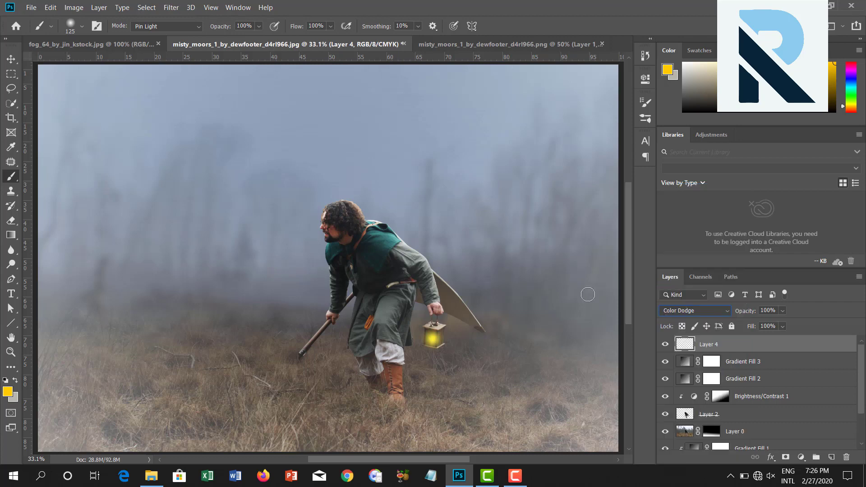
left_click(680, 310)
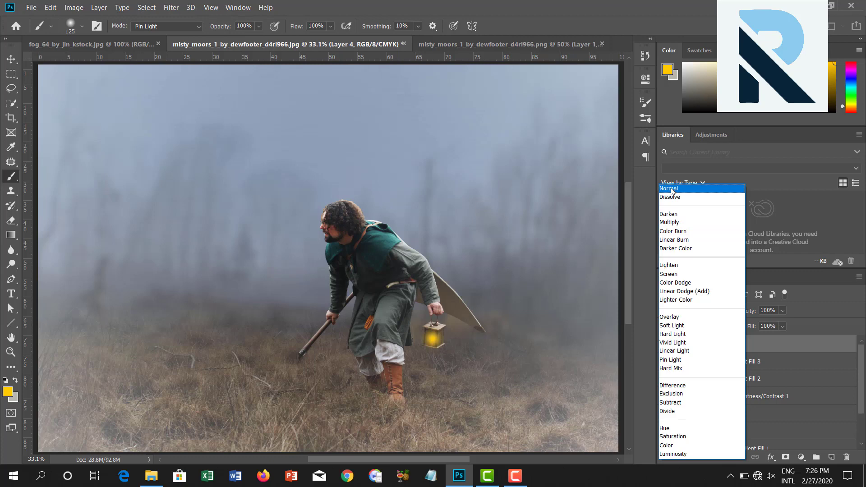
left_click(680, 282)
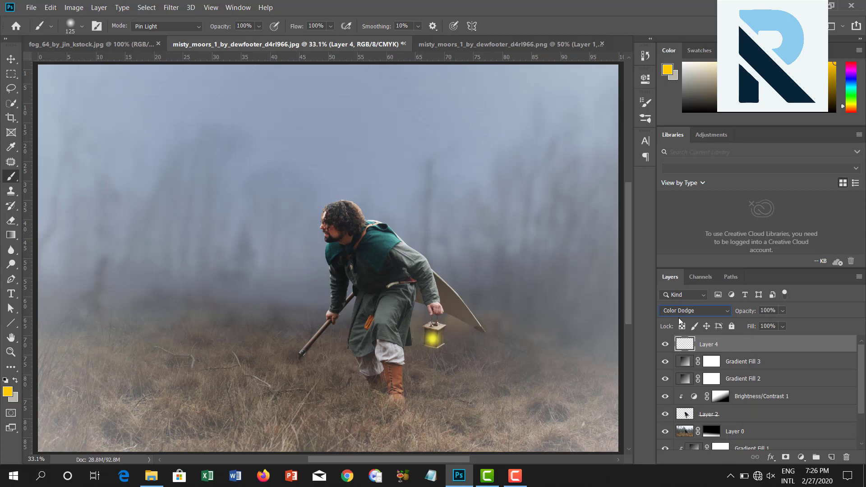
double_click(715, 345)
type("Light 1")
key("Return")
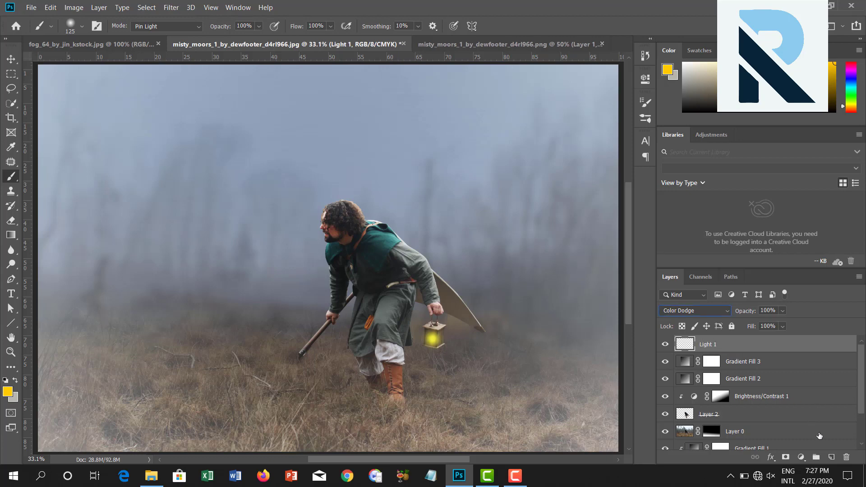
Add a layer named Light 2 and paint one large soft yellow dab near the lantern.
left_click(831, 457)
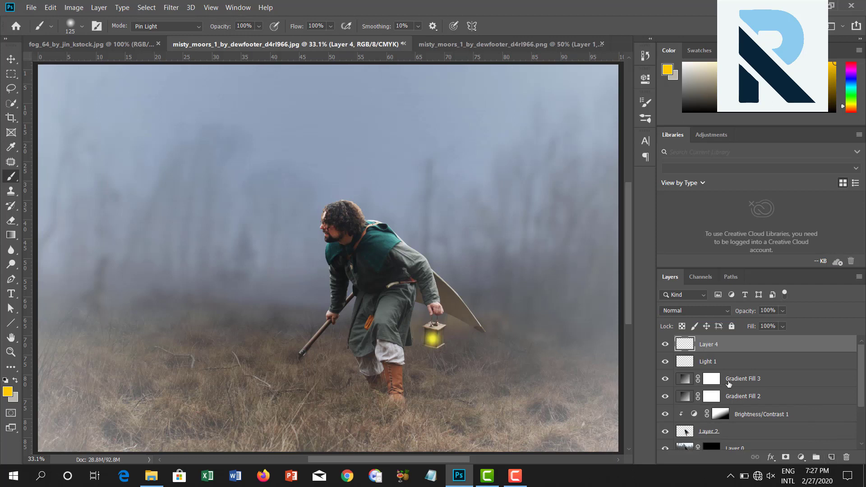
double_click(708, 344)
type("Li")
type("ght 2")
key("Return")
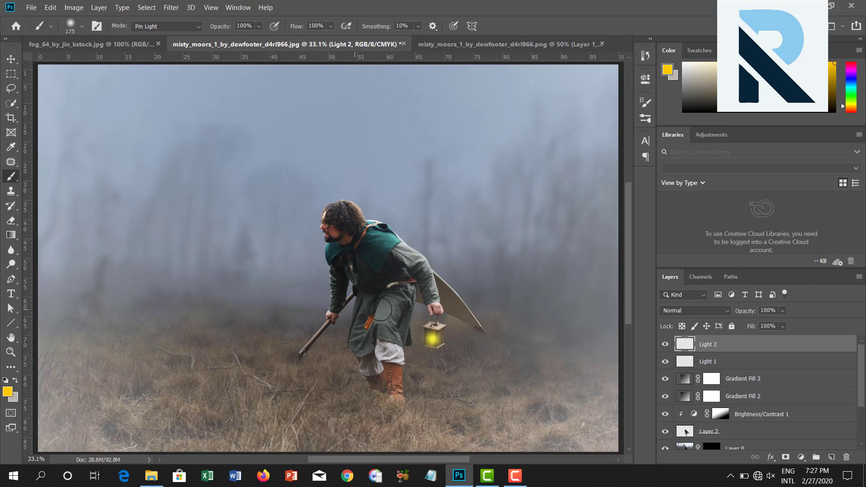
key("bracketright")
key("bracketright")
key("bracketright")
key("bracketright")
key("bracketright")
key("bracketright")
key("bracketright")
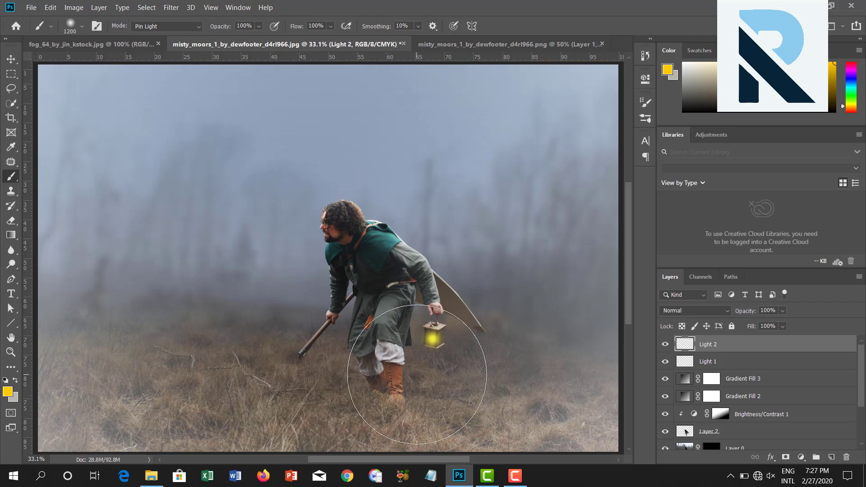
left_click(417, 375)
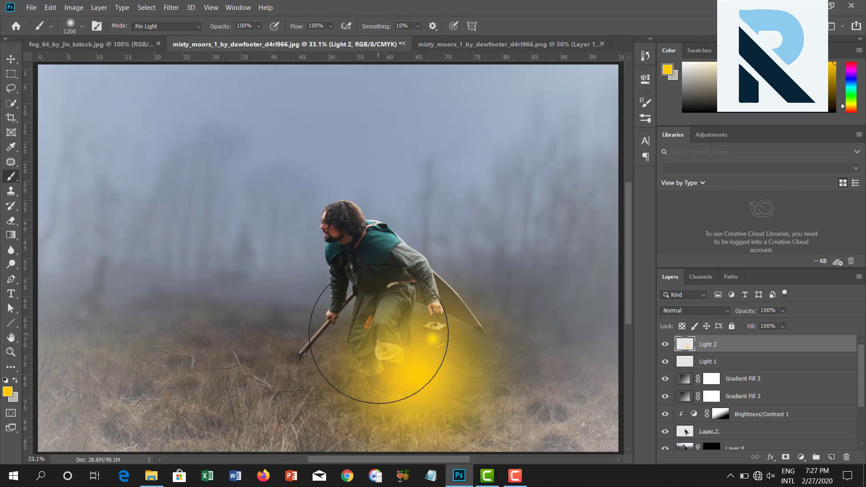
key("v")
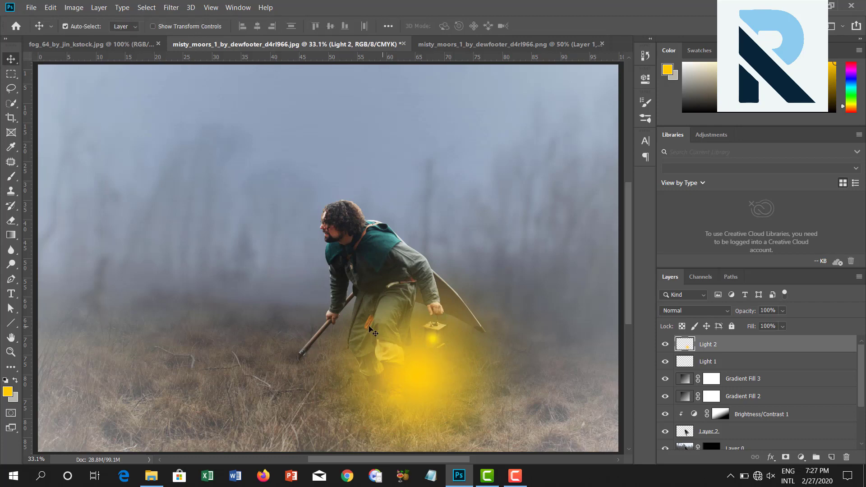
Drag the Light 2 glow over the lantern and feet and set it to Overlay.
left_click_drag(421, 371, 460, 348)
mouse_move(375, 339)
left_mouse_down()
mouse_move(328, 319)
mouse_move(399, 378)
left_mouse_up()
left_click(683, 311)
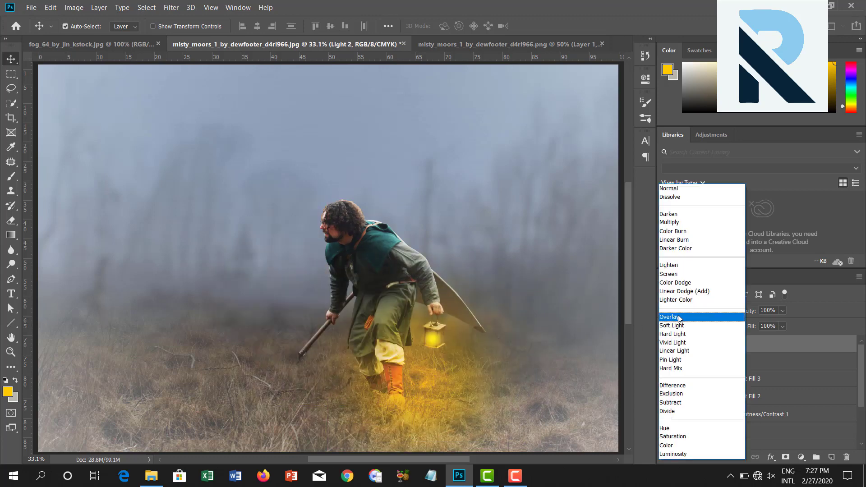
left_click(677, 318)
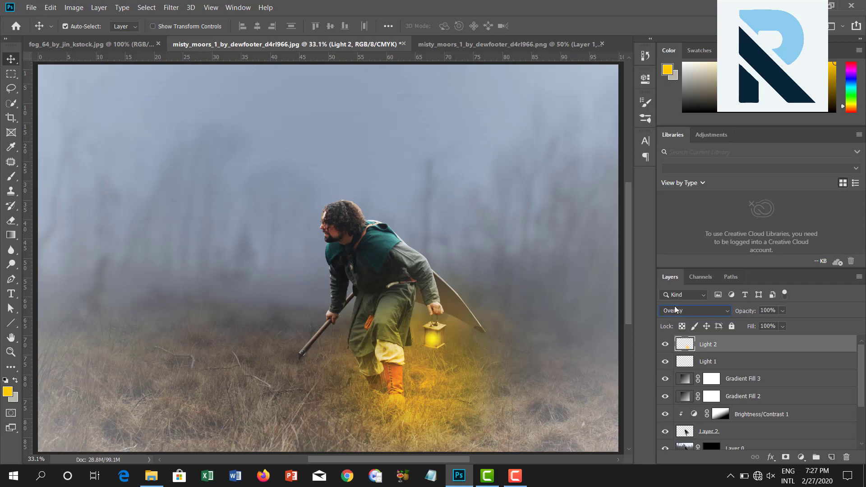
left_click(674, 309)
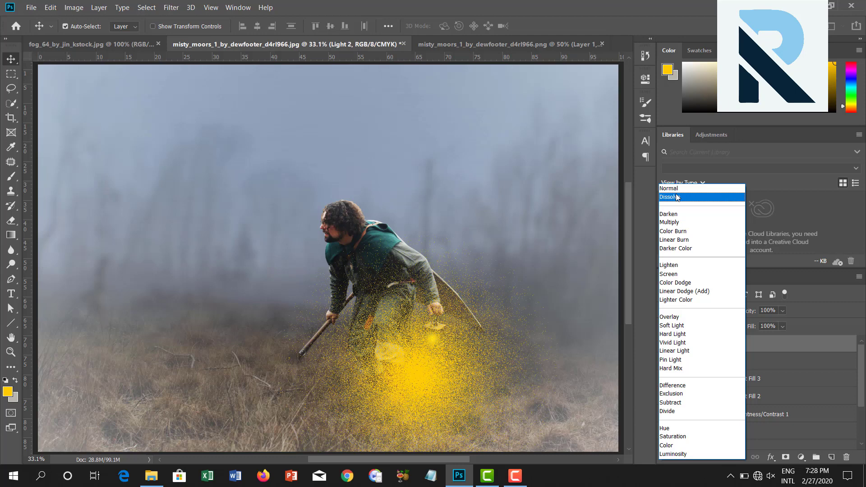
left_click(671, 318)
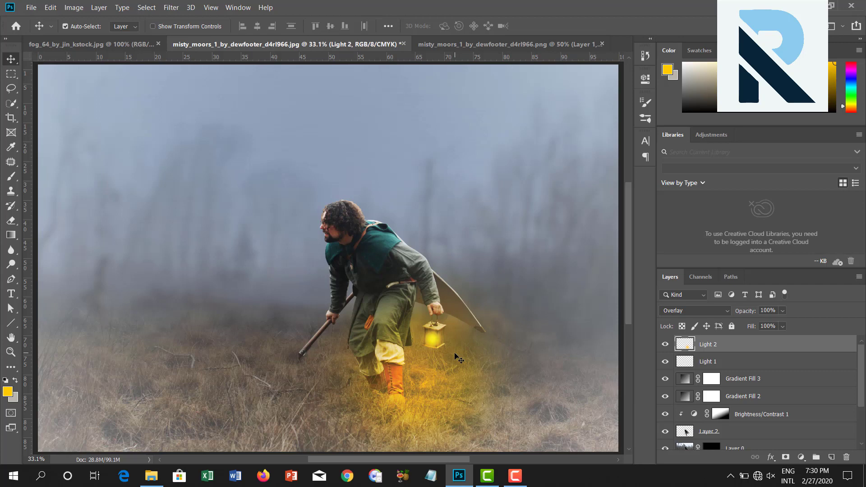
Lower the Light 2 layer opacity to 47%.
left_click(756, 310)
type("50")
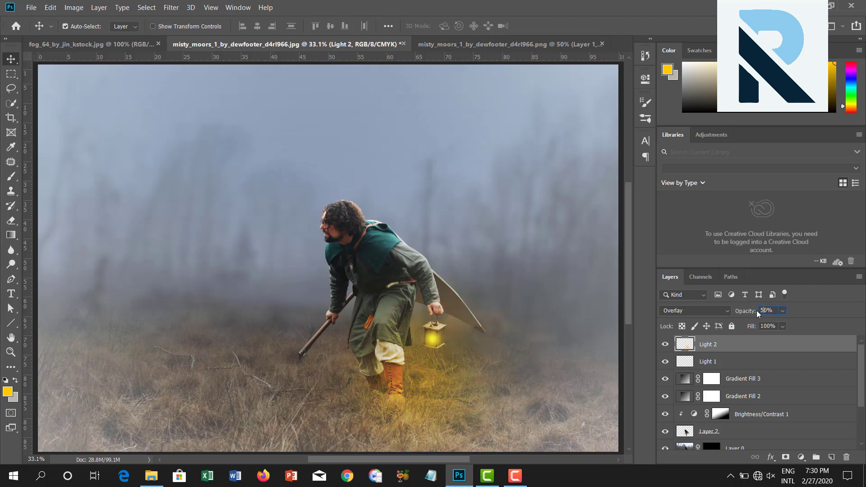
key("Return")
left_click(742, 364)
left_click(730, 346)
left_click_drag(765, 324, 781, 326)
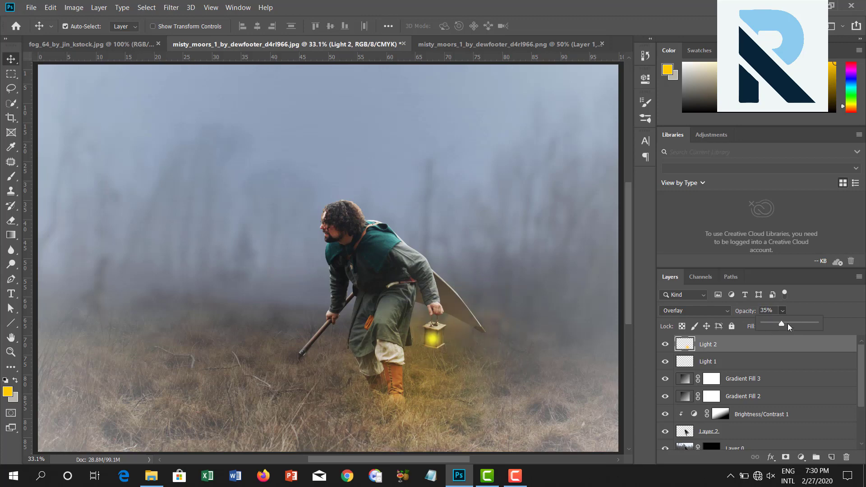
left_click_drag(786, 323, 788, 323)
mouse_move(787, 323)
left_mouse_down()
mouse_move(854, 327)
mouse_move(791, 325)
left_mouse_up()
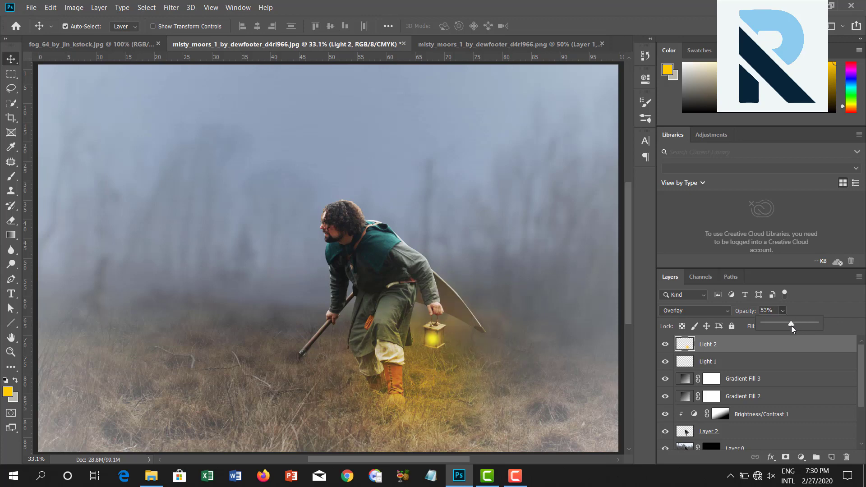
left_click_drag(791, 325, 787, 326)
Free Transform the Light 2 glow, stretching it wider on both sides.
left_click(815, 310)
key("ctrl+t")
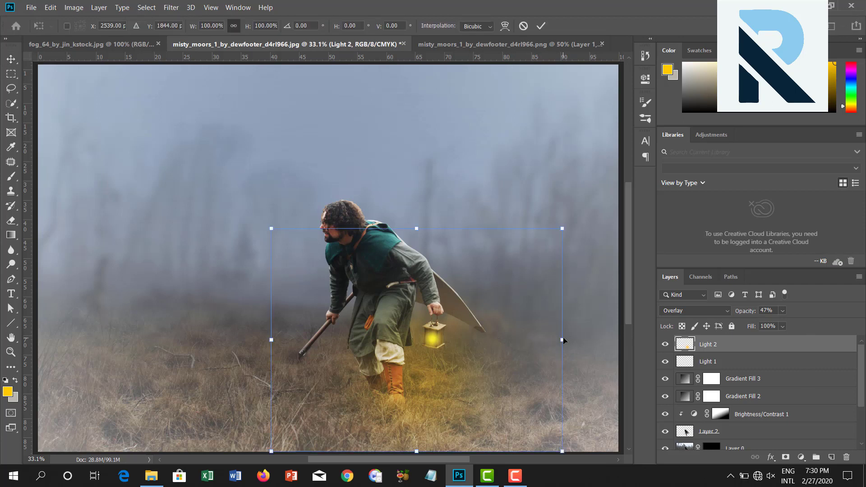
mouse_move(563, 339)
left_mouse_down()
mouse_move(608, 338)
mouse_move(584, 339)
left_mouse_up()
key("ctrl+minus")
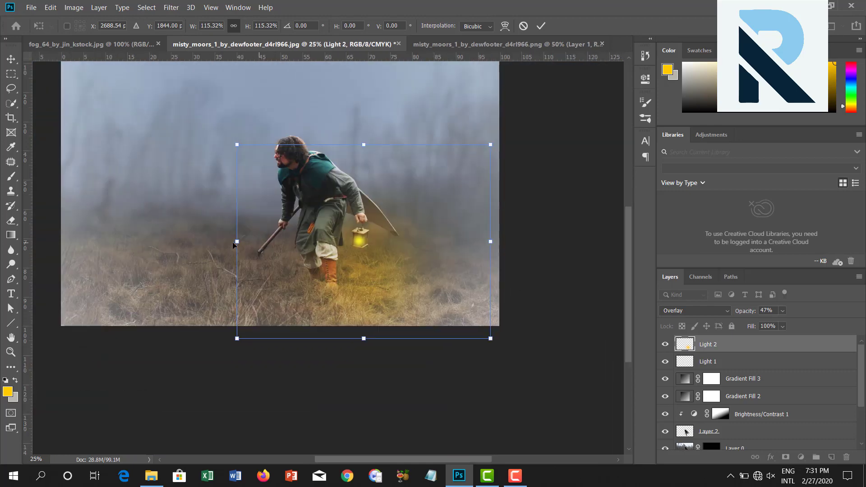
left_click_drag(238, 242, 201, 243)
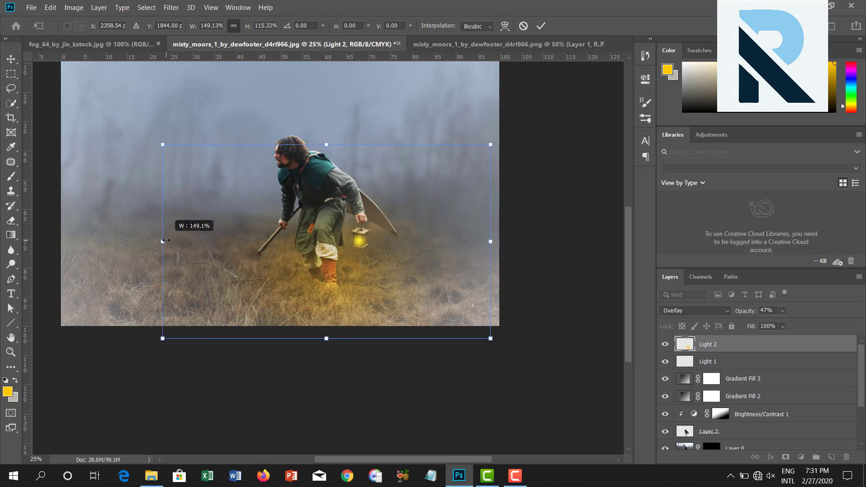
left_click_drag(201, 242, 163, 242)
Reposition and stretch the glow to about 164% by 146%, then apply it.
left_click_drag(353, 282, 383, 291)
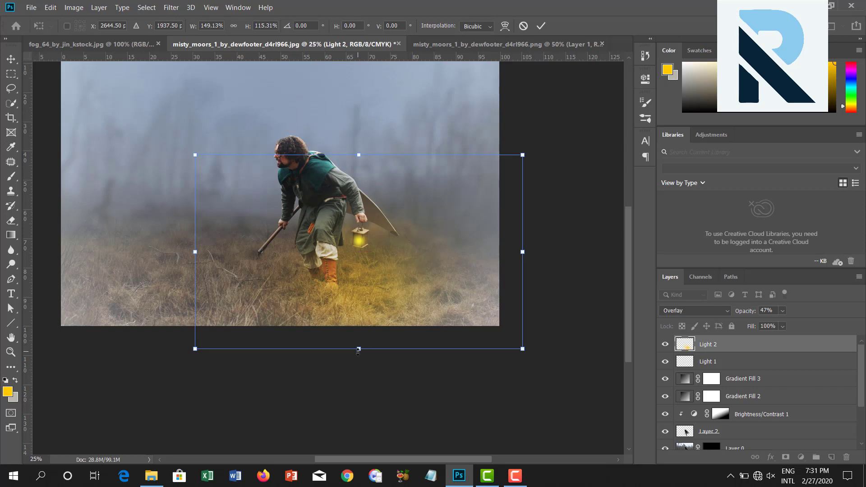
left_click_drag(359, 348, 359, 399)
left_click_drag(367, 310, 357, 272)
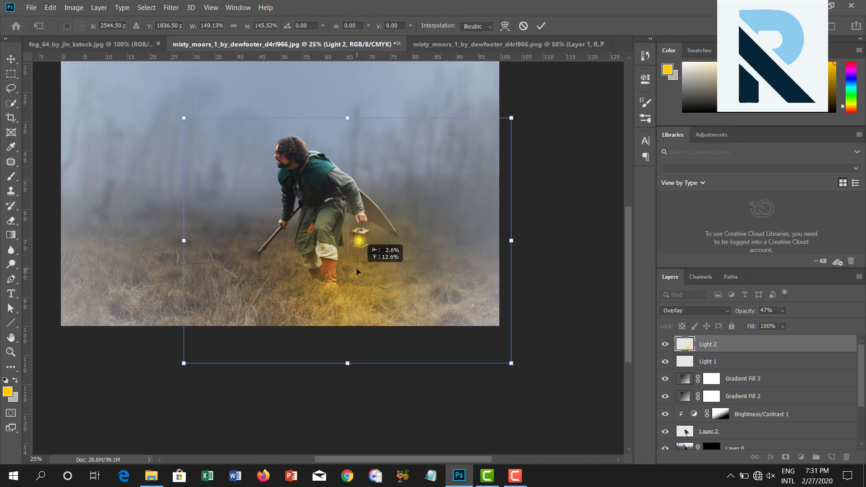
left_click_drag(511, 240, 541, 242)
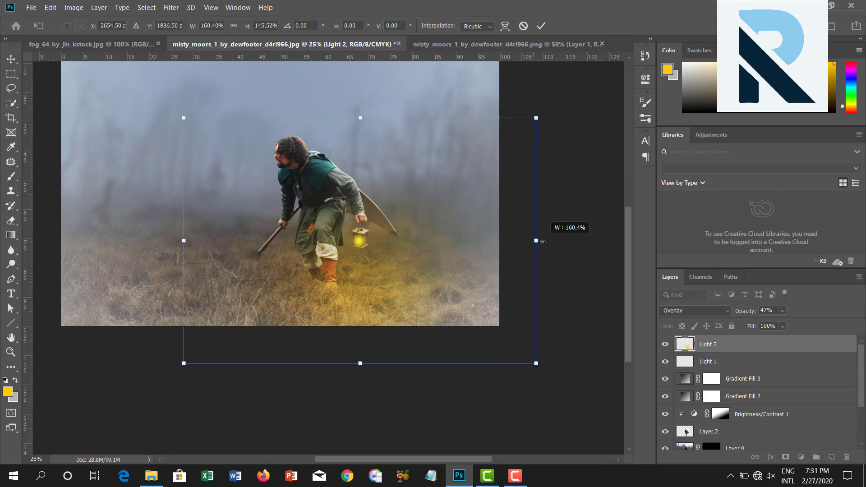
mouse_move(400, 270)
left_mouse_down()
mouse_move(407, 265)
mouse_move(391, 276)
left_mouse_up()
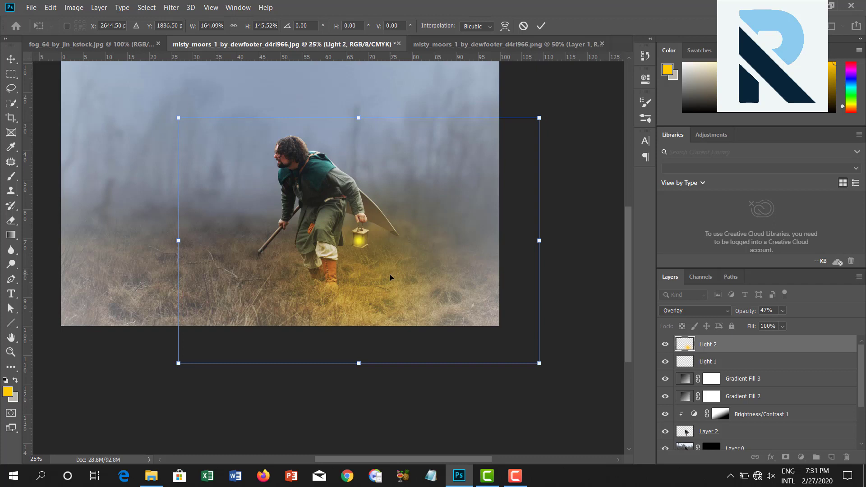
left_click_drag(386, 285, 385, 289)
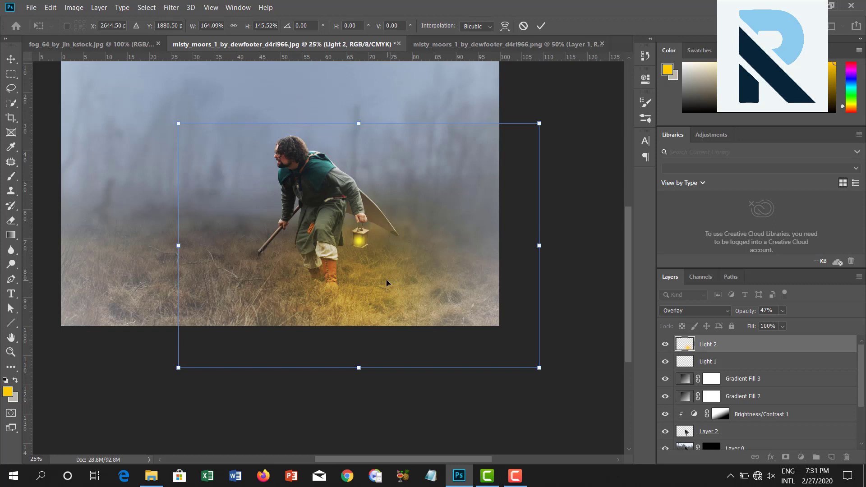
key("Return")
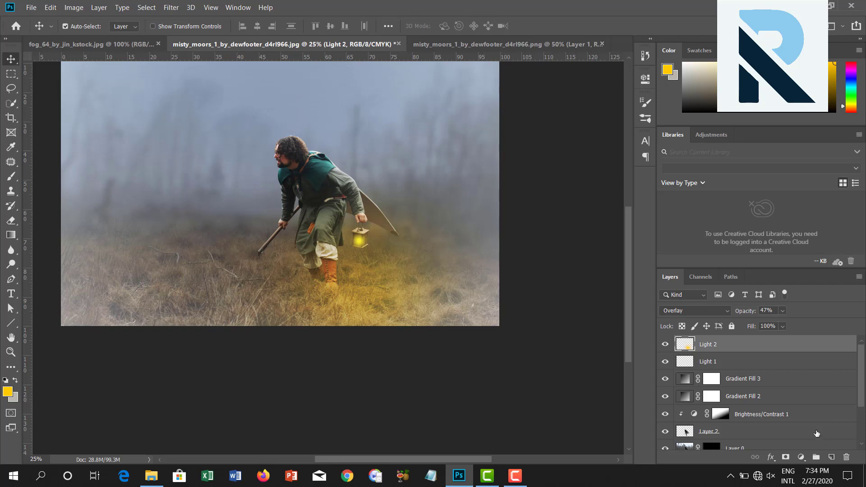
Add a new empty layer named Light Body above Light 2.
left_click(831, 457)
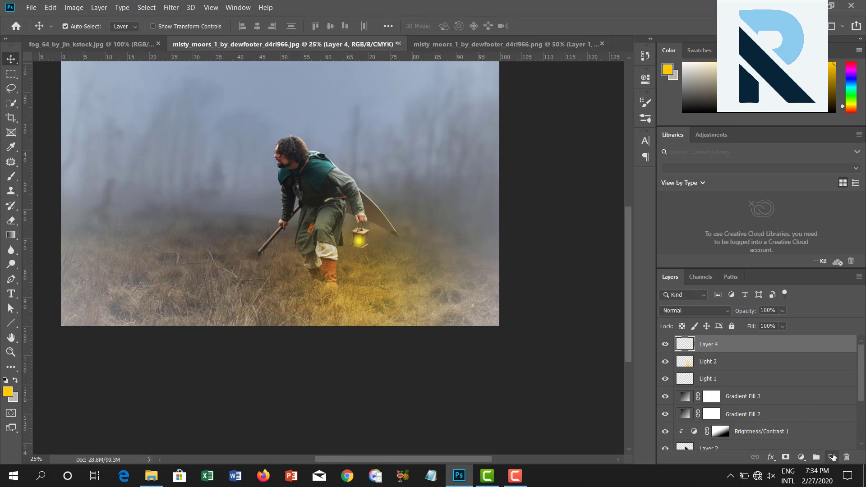
double_click(716, 350)
type("Light ")
type("Body")
key("Return")
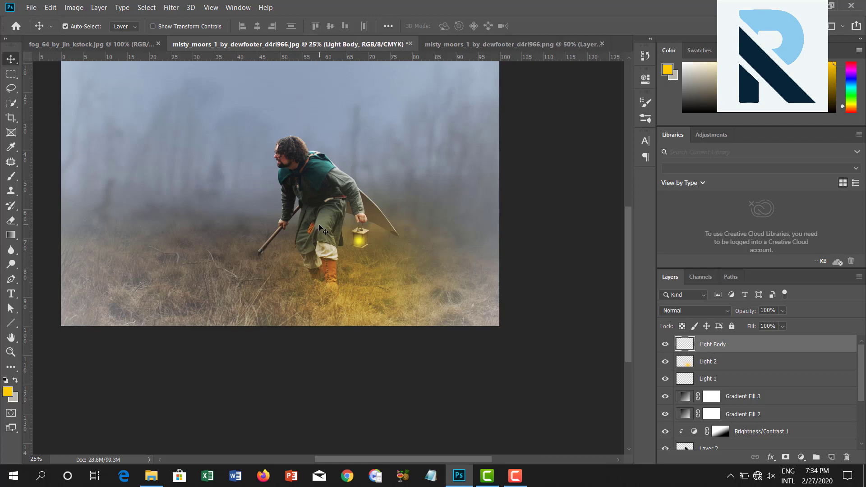
Close the Libraries and Adjustments panels and enlarge the Layers and colour areas.
scroll(323, 230, "up", 3)
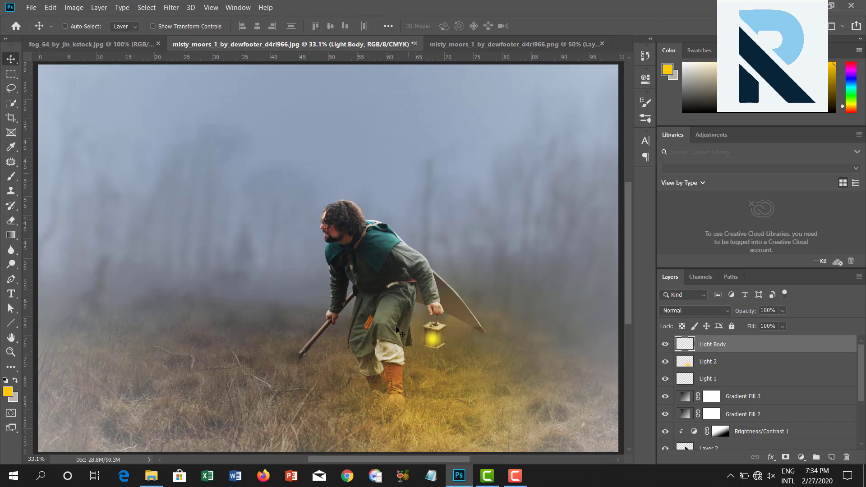
key("ctrl")
left_click_drag(766, 267, 767, 227)
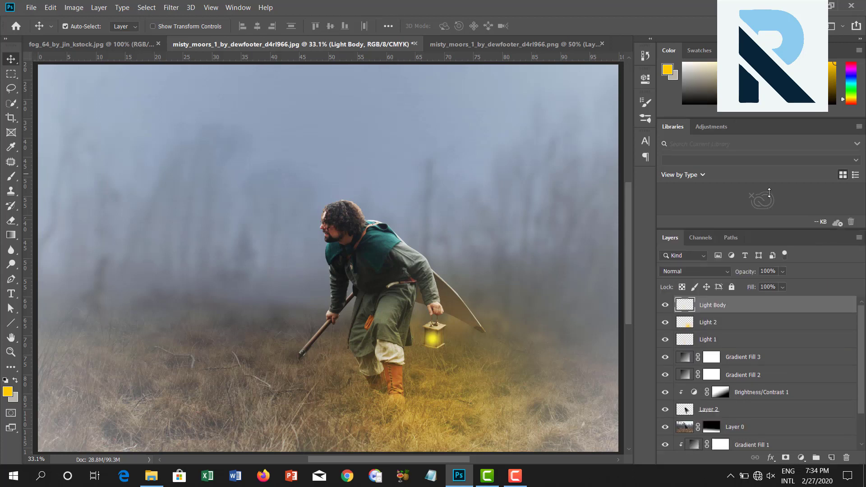
right_click(681, 127)
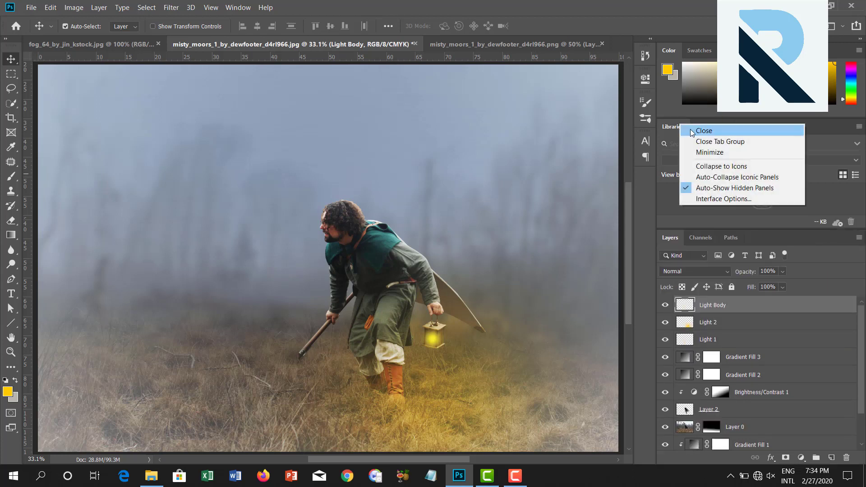
left_click(691, 130)
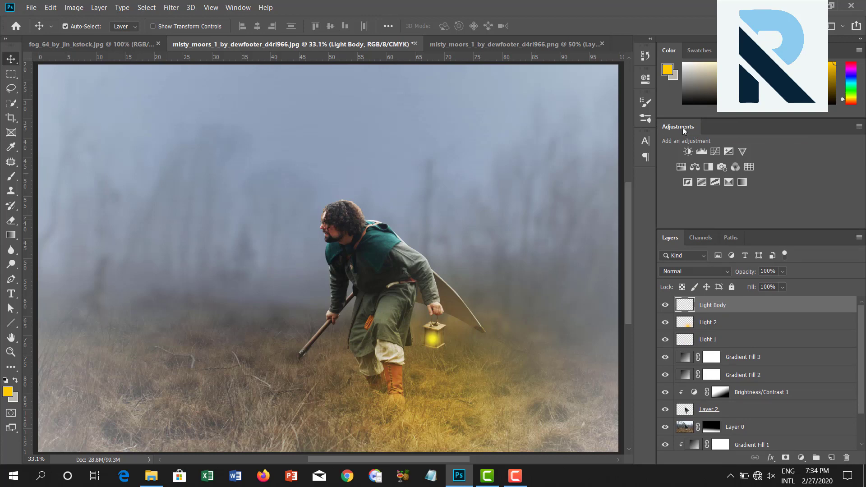
right_click(682, 127)
left_click(695, 134)
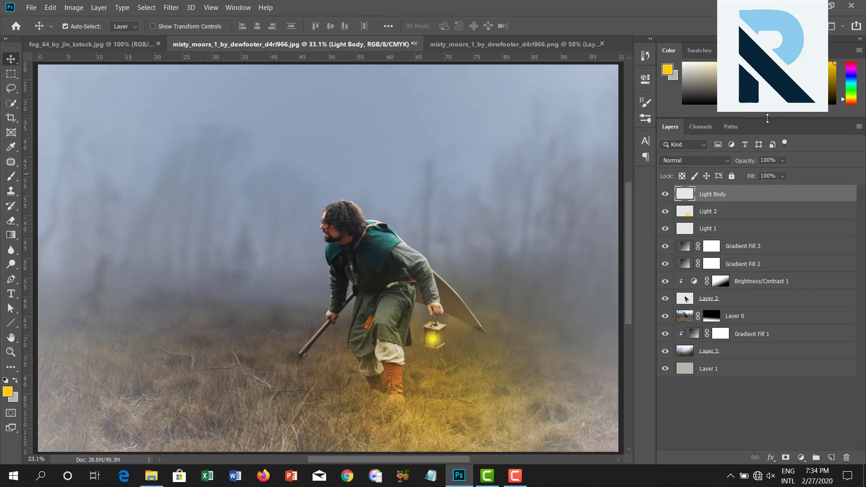
left_click_drag(767, 118, 768, 166)
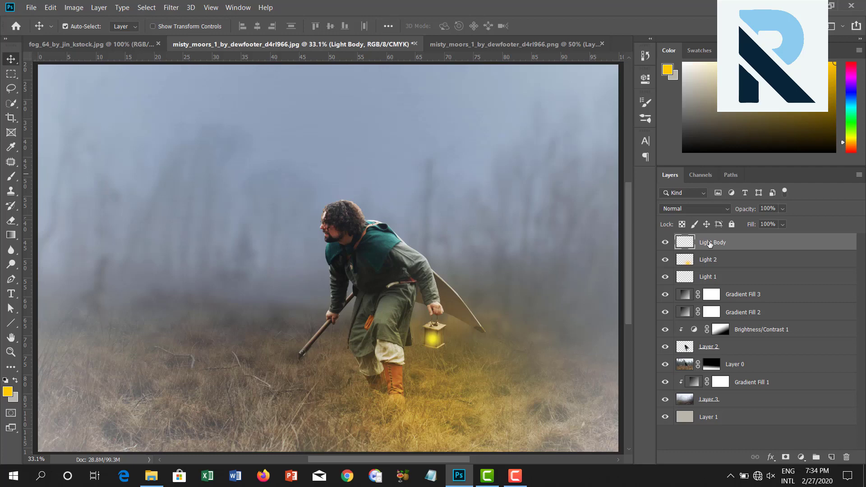
Change the foreground colour to orange ff7a00 in the Color Picker.
left_click(8, 390)
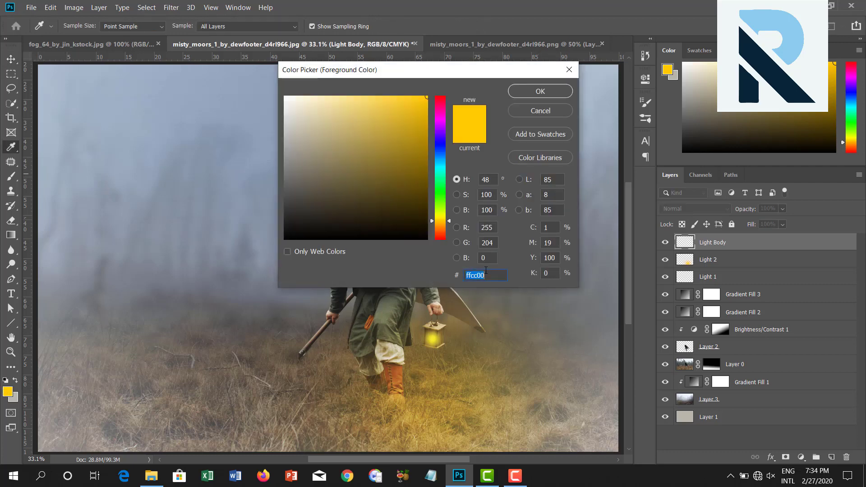
type("ff")
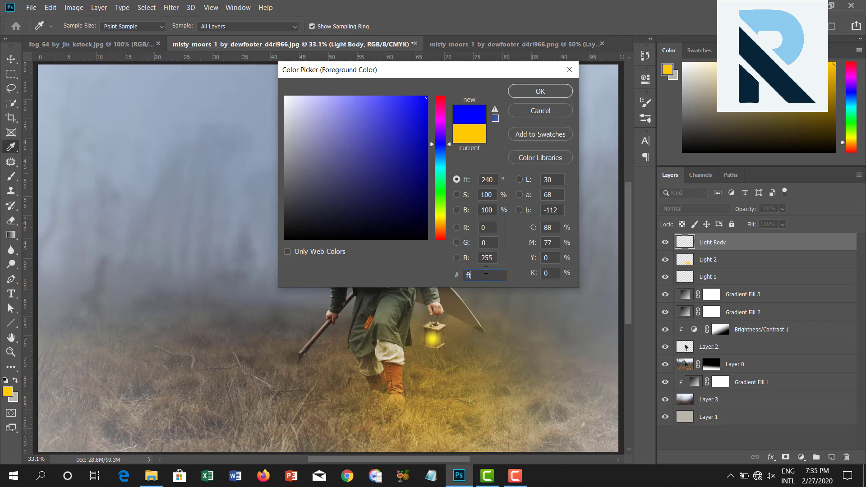
type("7a")
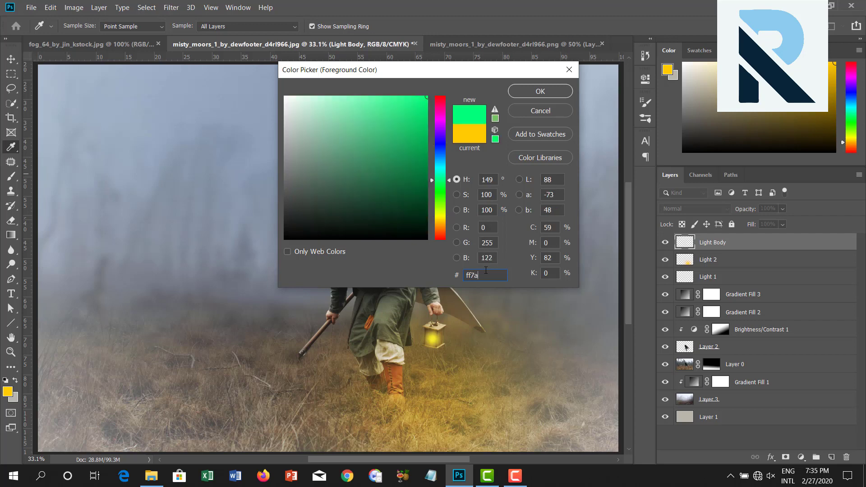
type("00")
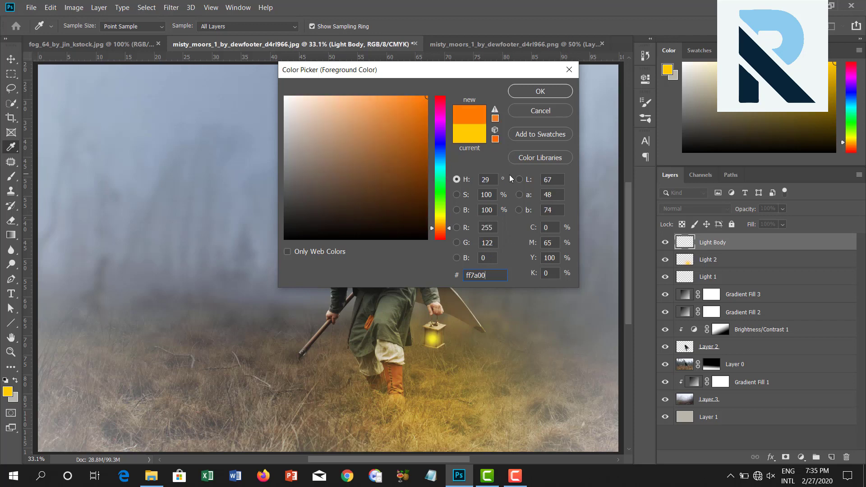
left_click(533, 92)
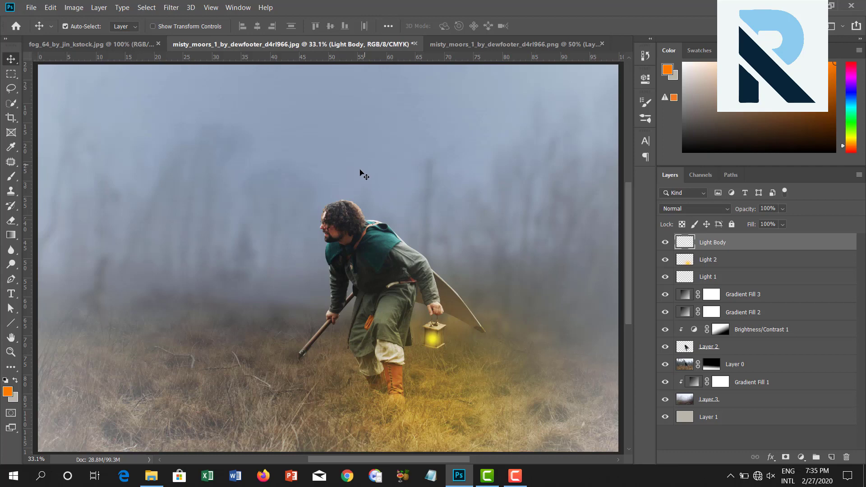
Shrink the brush to 175 and load the man's Layer 2 outline as a selection.
key("b")
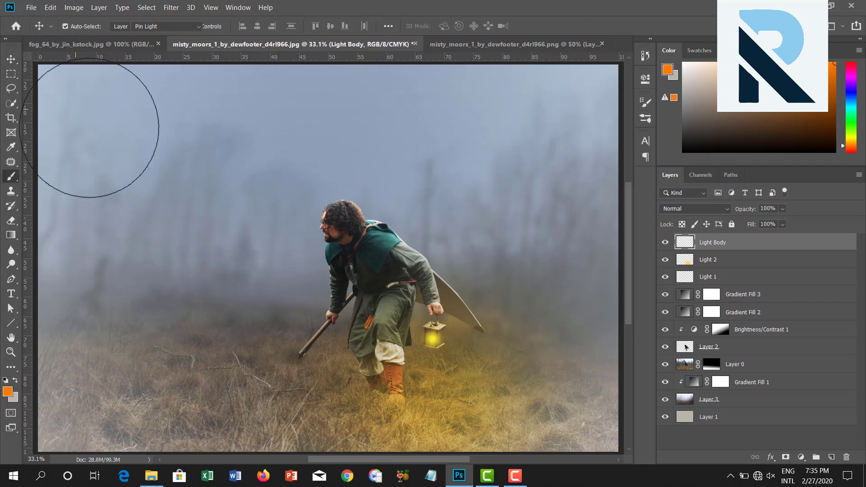
key("bracketleft")
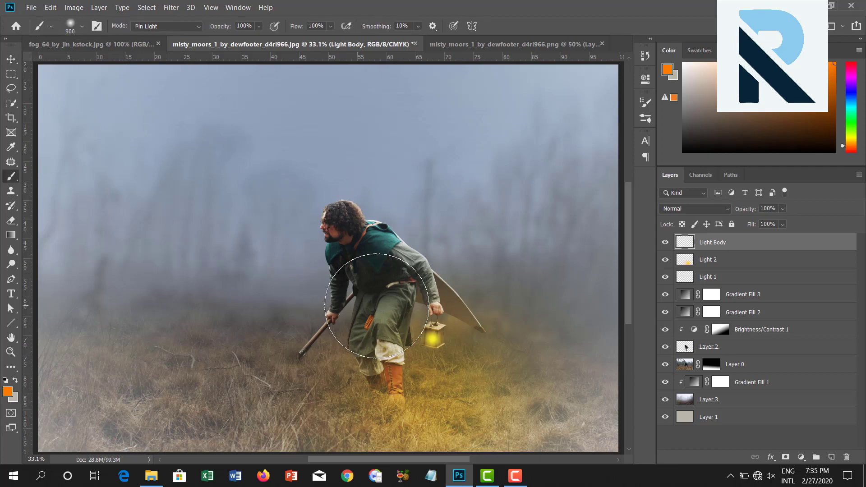
key("bracketleft")
key("bracketleft")
key("bracketleft")
key("bracketleft")
left_click(686, 349, "shift")
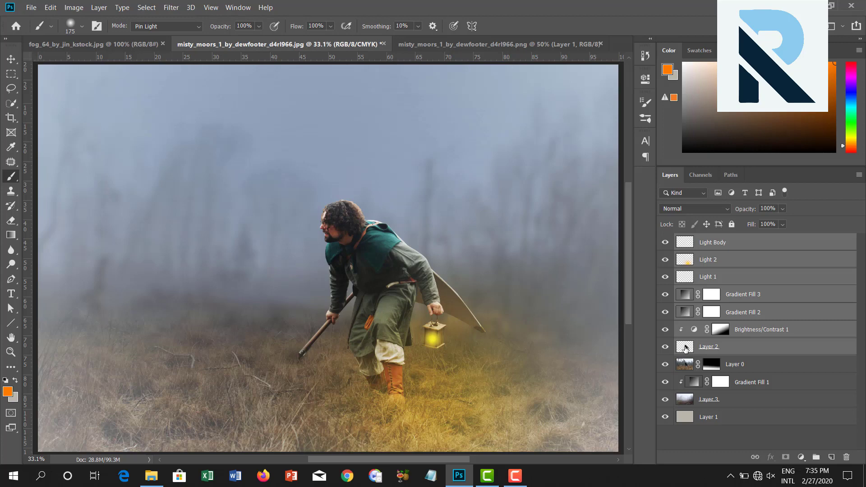
left_click(686, 348)
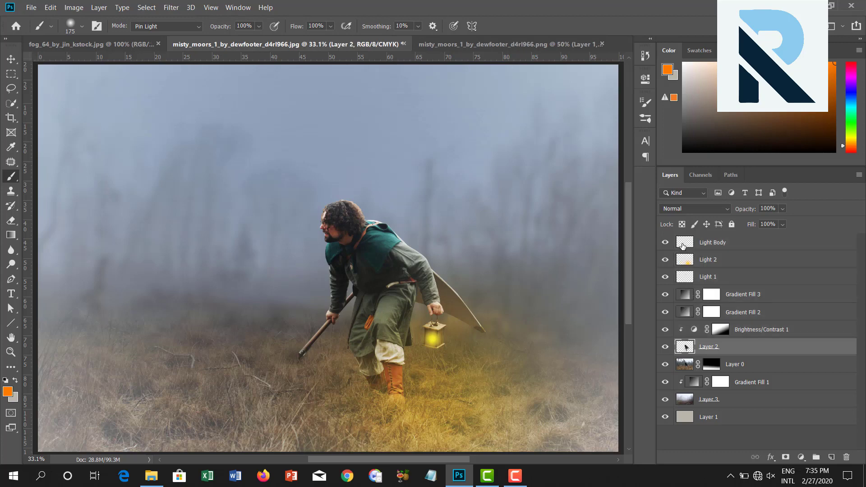
key("alt+period")
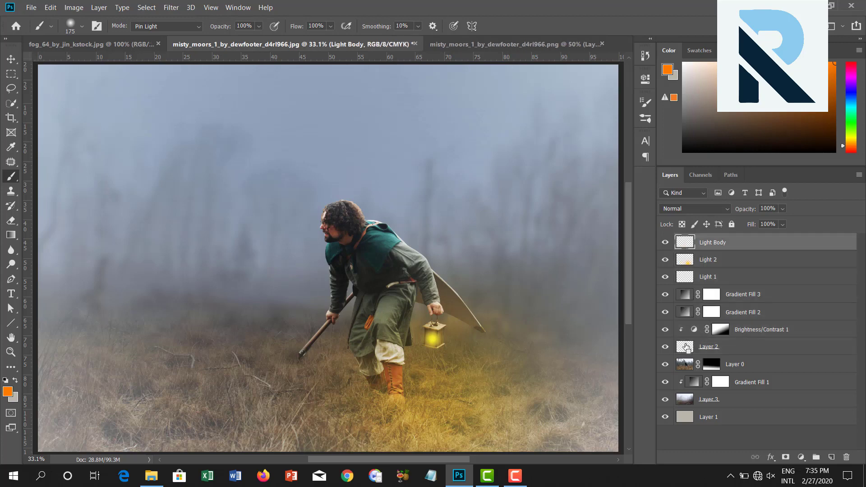
left_click(686, 347, "ctrl")
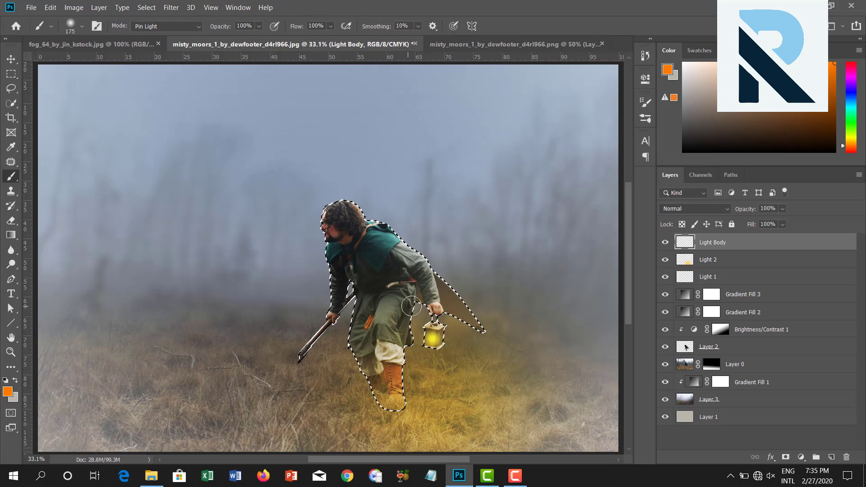
Undo a too-strong orange leg stroke and lower brush opacity to about 34%.
left_click_drag(406, 307, 407, 327)
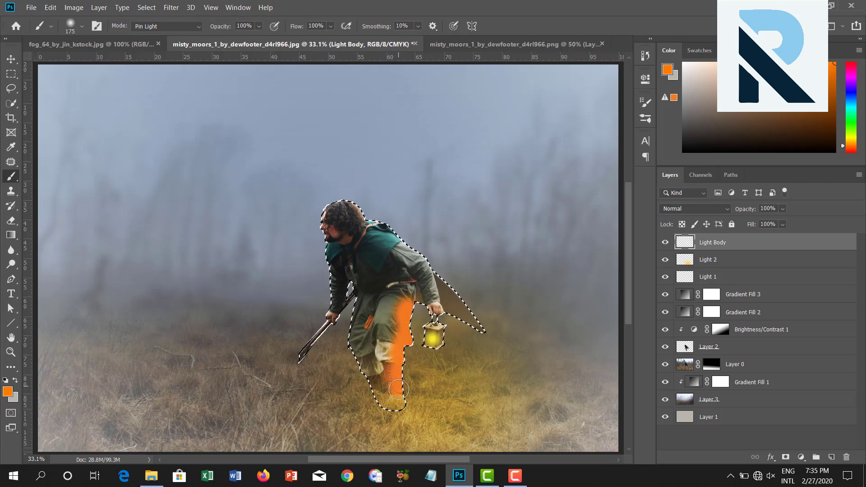
mouse_move(398, 389)
left_mouse_down()
mouse_move(389, 353)
mouse_move(386, 382)
mouse_move(397, 380)
mouse_move(388, 325)
mouse_move(417, 289)
mouse_move(422, 302)
left_mouse_up()
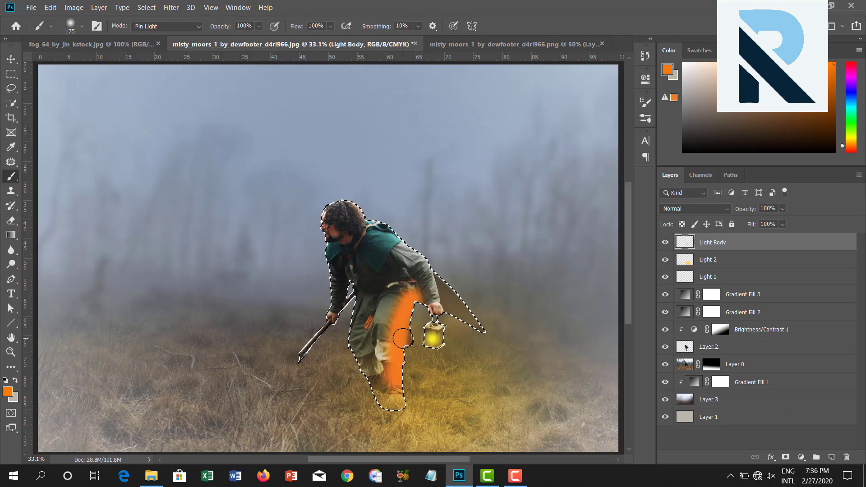
key("ctrl+z")
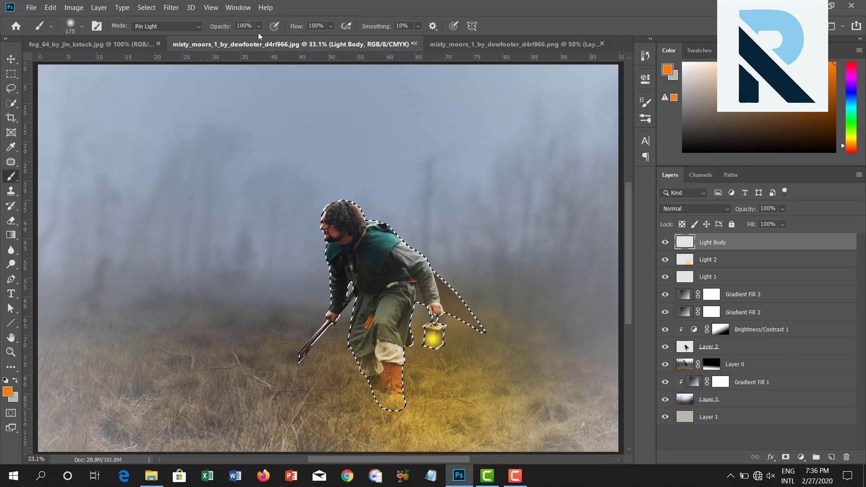
left_click(259, 27)
left_click_drag(269, 40, 235, 39)
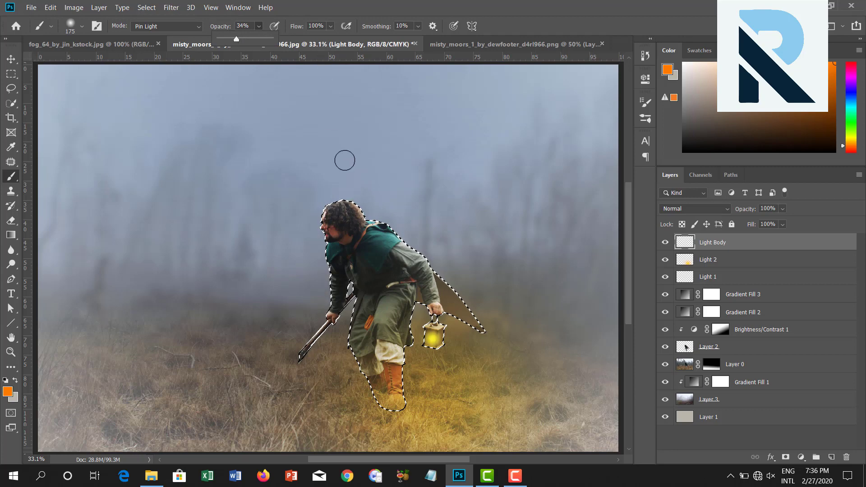
Paint soft orange over the robe, leg, boot, coat and lantern inside the selection.
left_click_drag(404, 310, 398, 372)
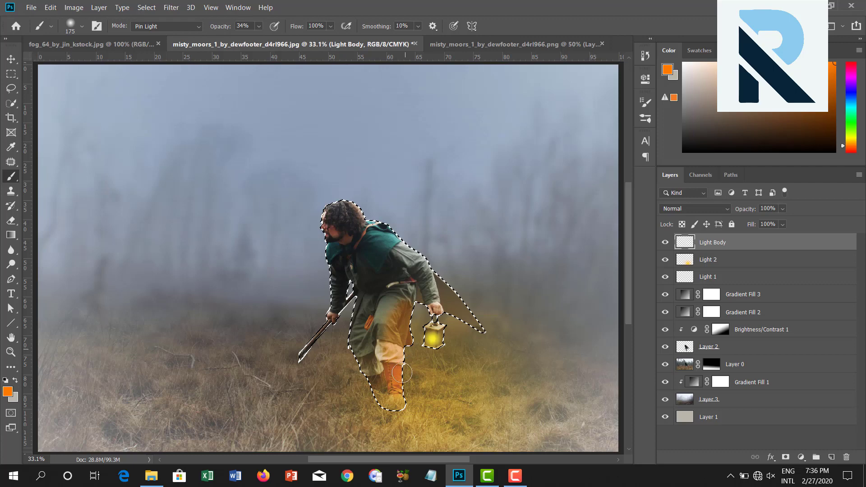
left_click_drag(402, 373, 401, 391)
left_click_drag(413, 301, 417, 294)
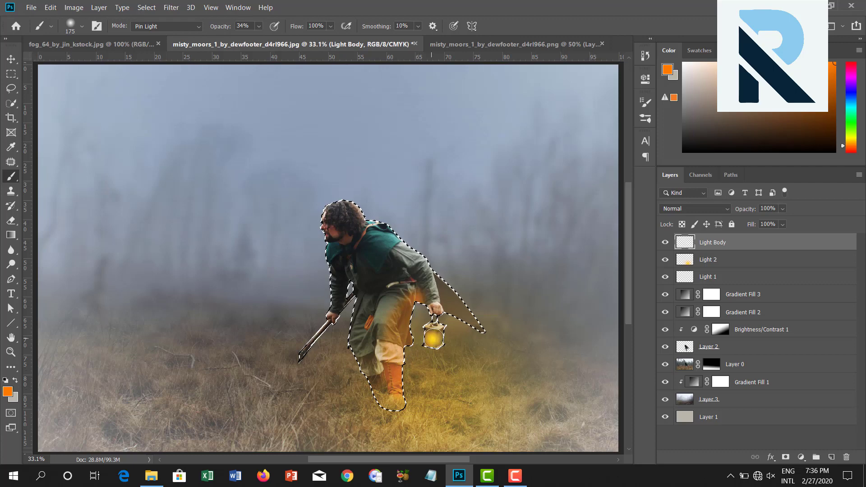
left_click_drag(431, 338, 408, 298)
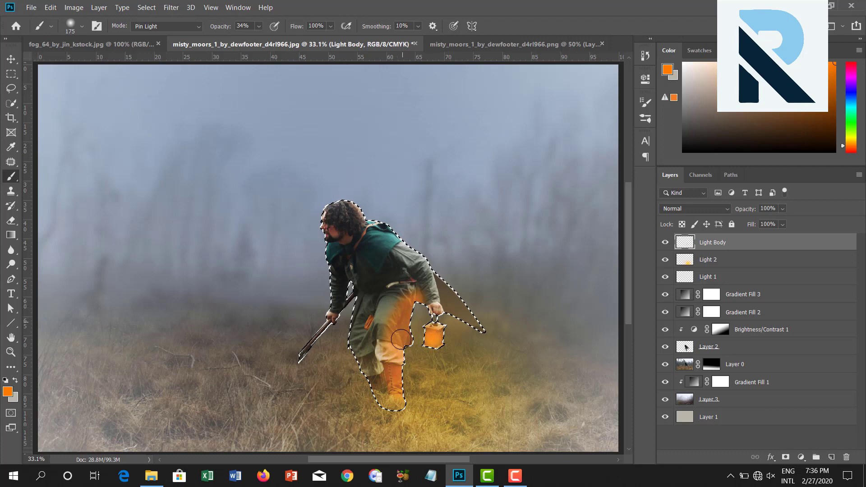
mouse_move(401, 338)
left_mouse_down()
mouse_move(403, 351)
mouse_move(417, 303)
mouse_move(394, 324)
mouse_move(417, 303)
mouse_move(432, 348)
mouse_move(439, 303)
left_mouse_up()
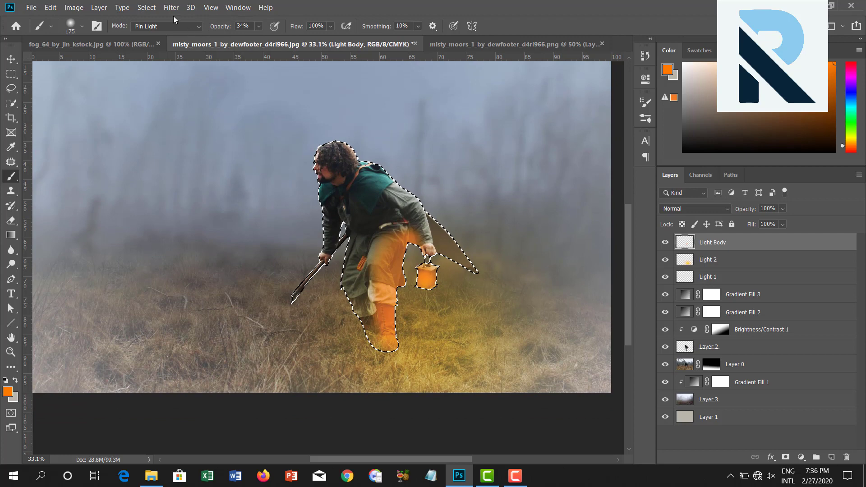
Deselect the figure and brush orange over the grass on both sides of the boots.
left_click(148, 8)
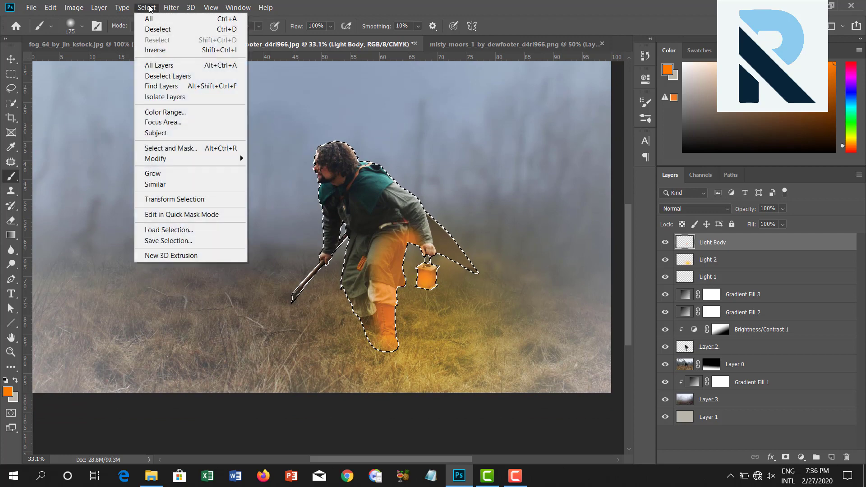
left_click(161, 30)
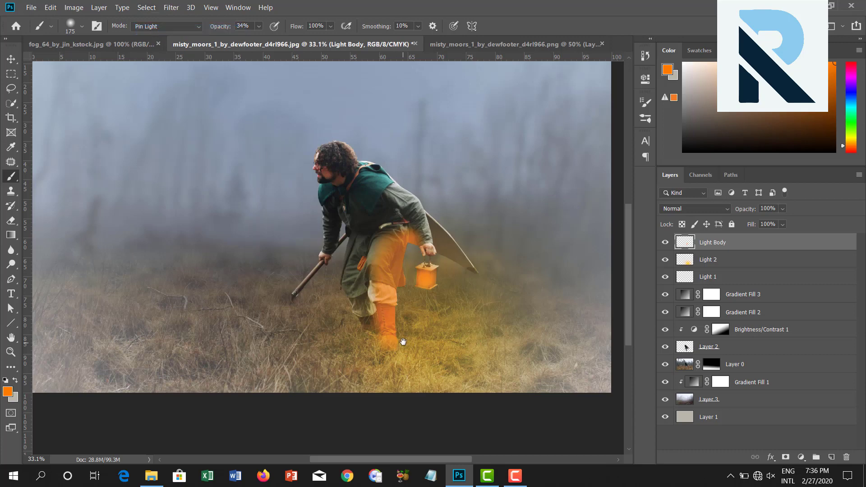
mouse_move(402, 342)
left_mouse_down()
mouse_move(432, 346)
mouse_move(440, 317)
left_mouse_up()
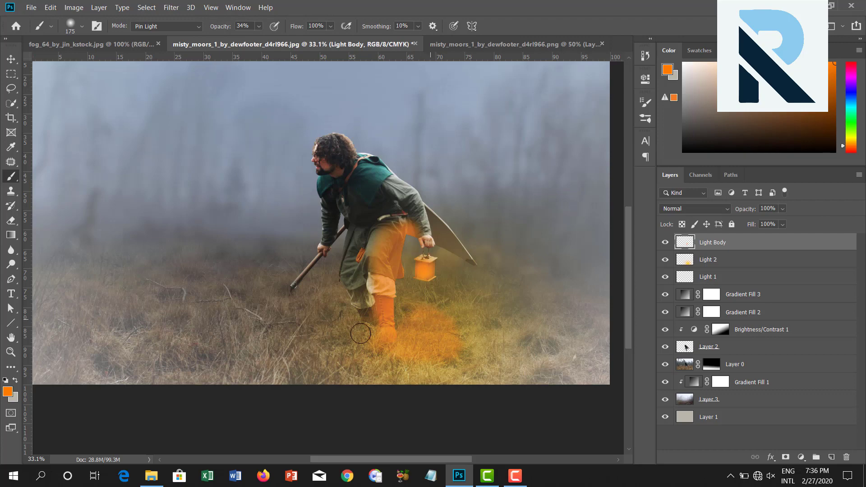
mouse_move(360, 333)
left_mouse_down()
mouse_move(440, 313)
mouse_move(435, 329)
mouse_move(504, 338)
mouse_move(458, 317)
mouse_move(329, 336)
mouse_move(326, 354)
mouse_move(320, 348)
mouse_move(441, 344)
mouse_move(466, 329)
mouse_move(457, 313)
mouse_move(483, 340)
mouse_move(429, 359)
mouse_move(421, 350)
mouse_move(324, 332)
mouse_move(375, 364)
mouse_move(471, 359)
left_mouse_up()
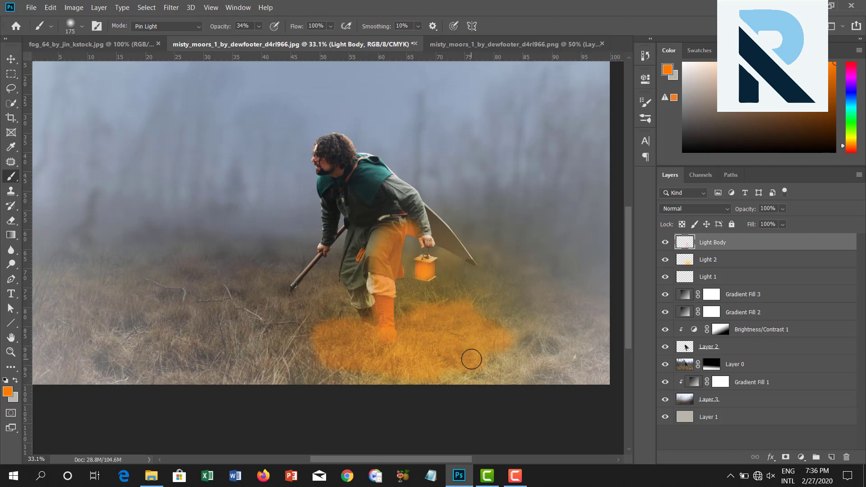
Return Light Body to Normal blending and add faint orange glow with a 17% brush.
left_click(706, 210)
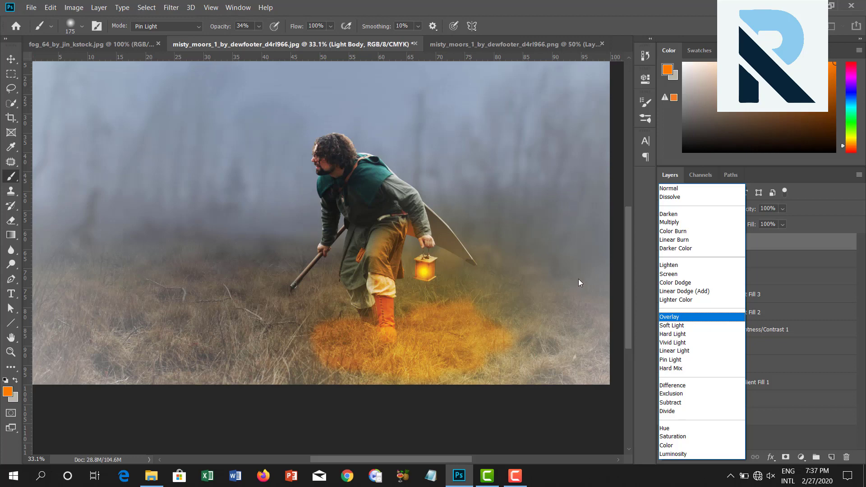
left_click(669, 188)
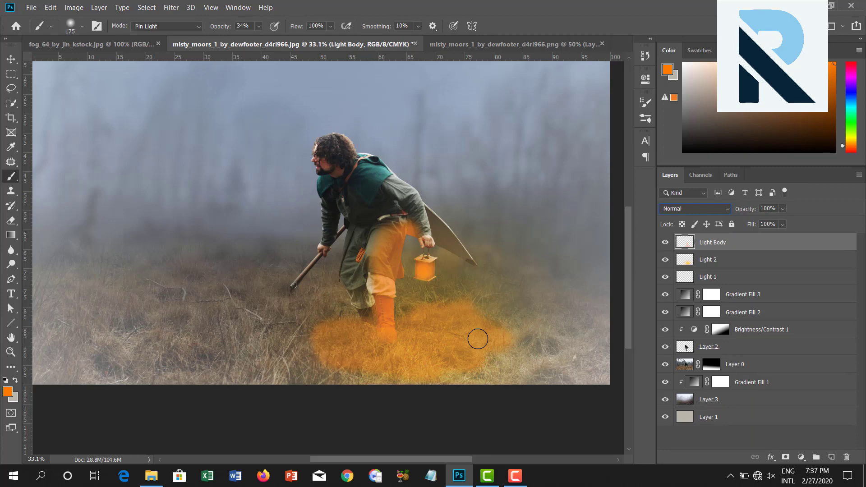
left_click(259, 26)
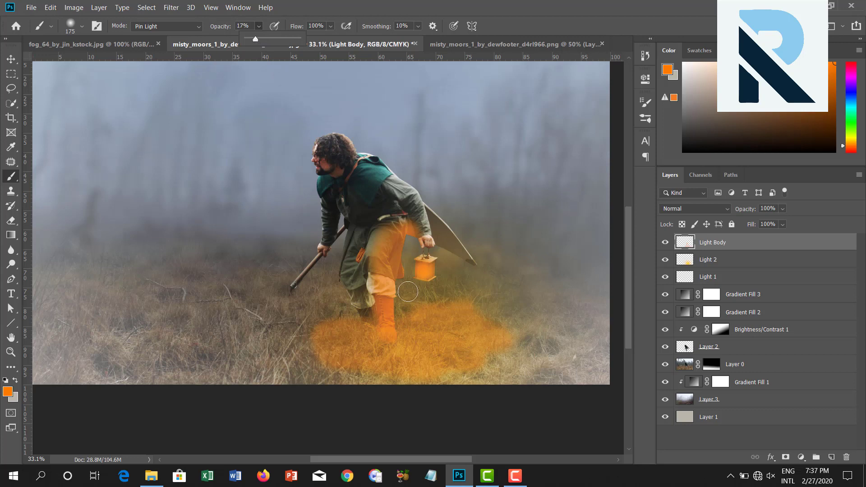
left_click(423, 362)
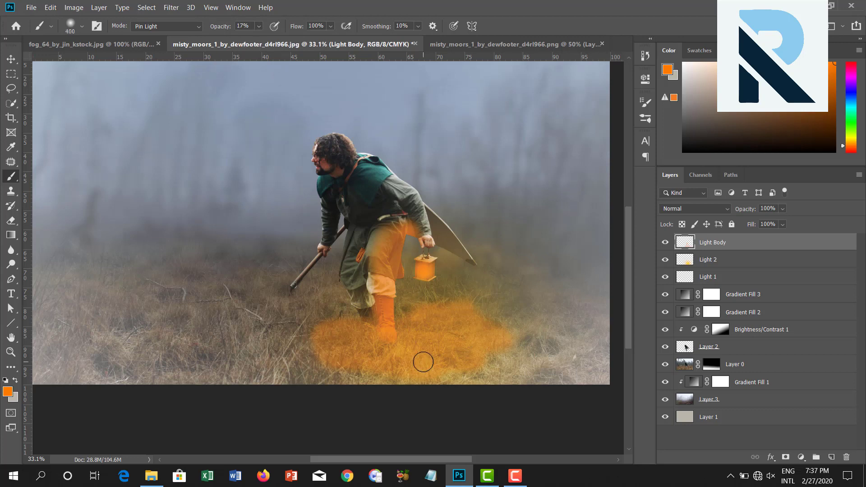
mouse_move(423, 362)
left_mouse_down()
mouse_move(489, 328)
mouse_move(340, 347)
mouse_move(380, 338)
mouse_move(357, 354)
mouse_move(321, 348)
mouse_move(455, 326)
mouse_move(474, 313)
mouse_move(483, 324)
mouse_move(481, 317)
mouse_move(499, 320)
mouse_move(481, 311)
mouse_move(459, 359)
mouse_move(342, 354)
mouse_move(321, 329)
mouse_move(330, 324)
mouse_move(349, 354)
mouse_move(402, 325)
mouse_move(411, 257)
mouse_move(428, 259)
left_mouse_up()
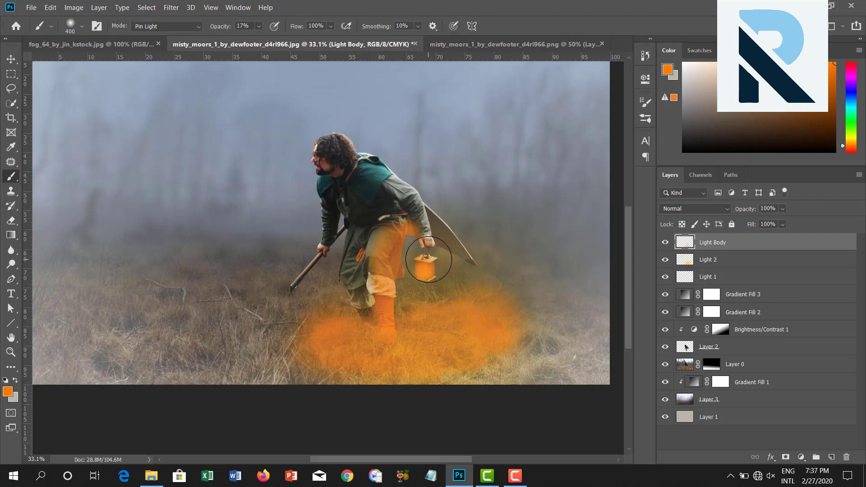
key("v")
left_click(666, 208)
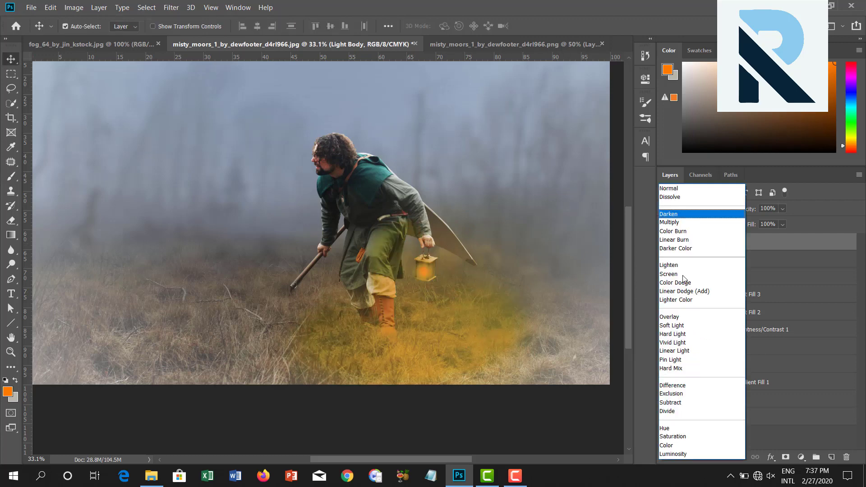
Set the Light Body layer's blend mode to Overlay.
left_click(697, 318)
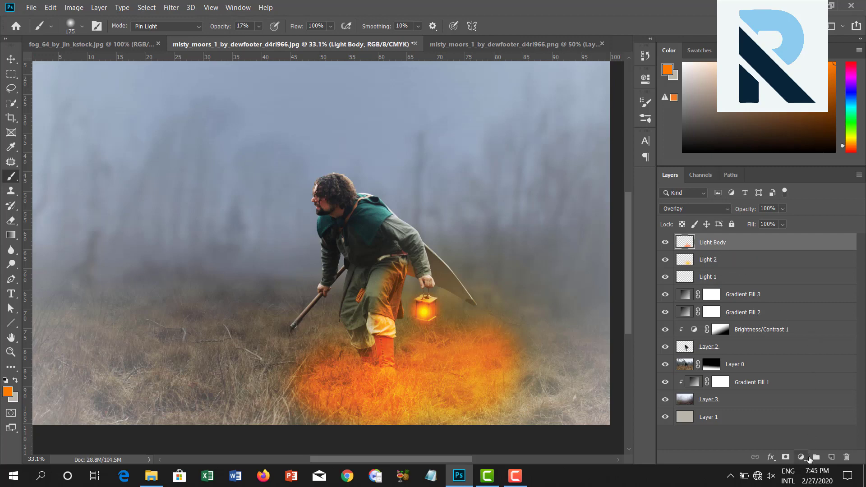
Add a Curves adjustment layer with the RGB curve raised to brighten the image.
left_click(802, 458)
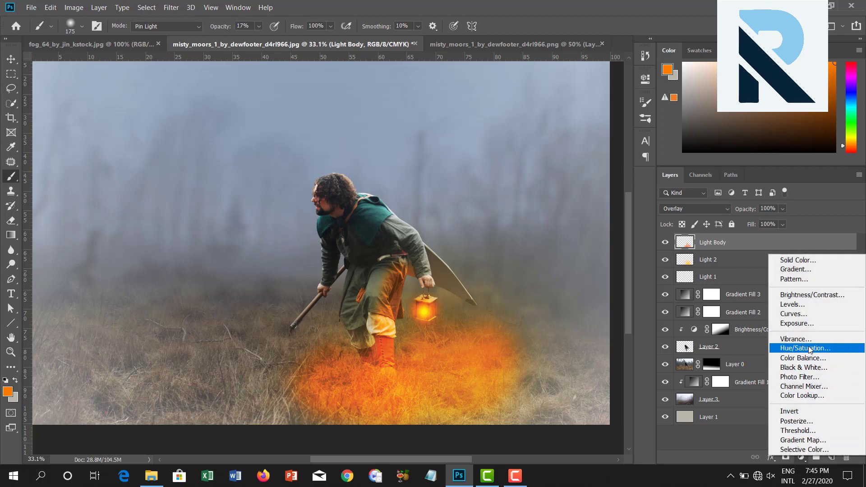
left_click(799, 315)
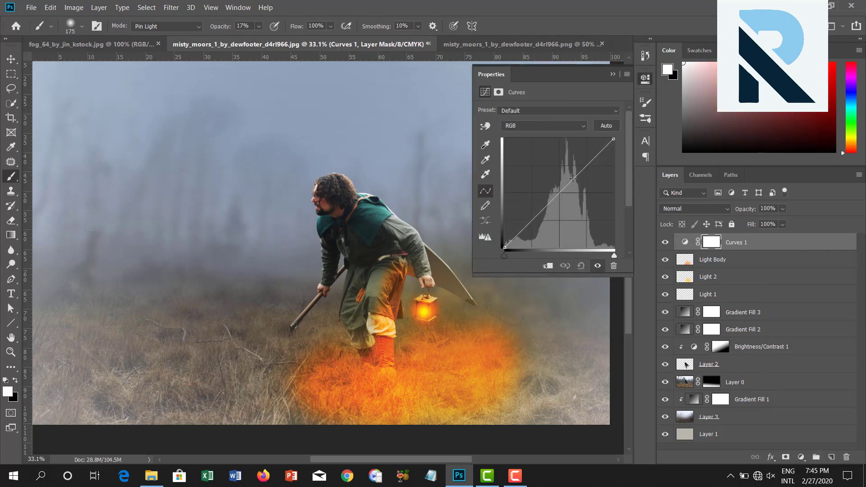
left_click_drag(572, 177, 570, 176)
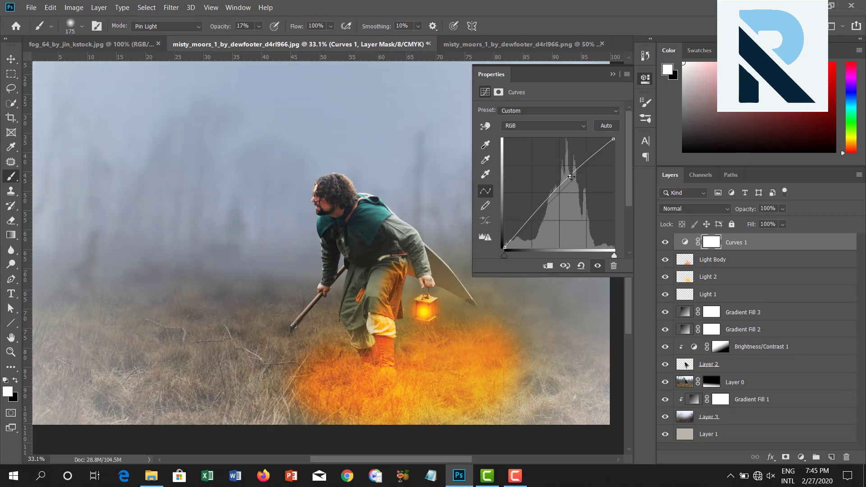
left_click_drag(571, 177, 571, 177)
left_click_drag(570, 176, 569, 175)
left_click(613, 72)
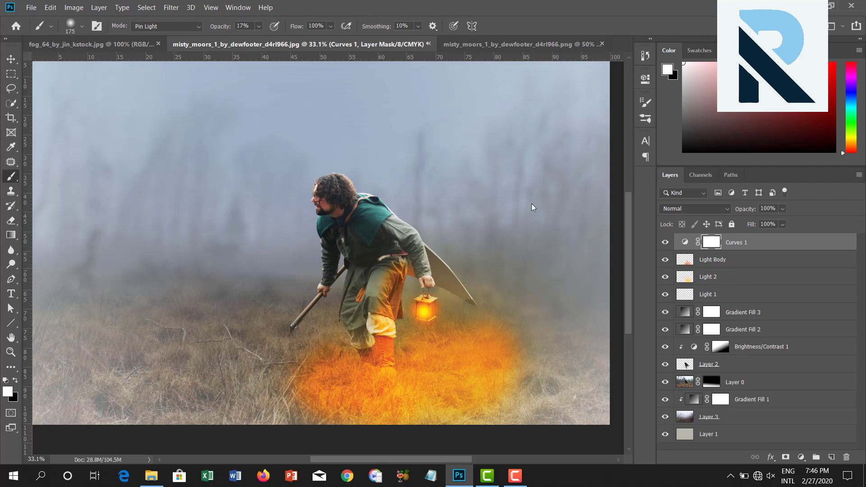
Invert the Curves 1 mask to black with Image > Adjustments > Invert.
left_click(74, 9)
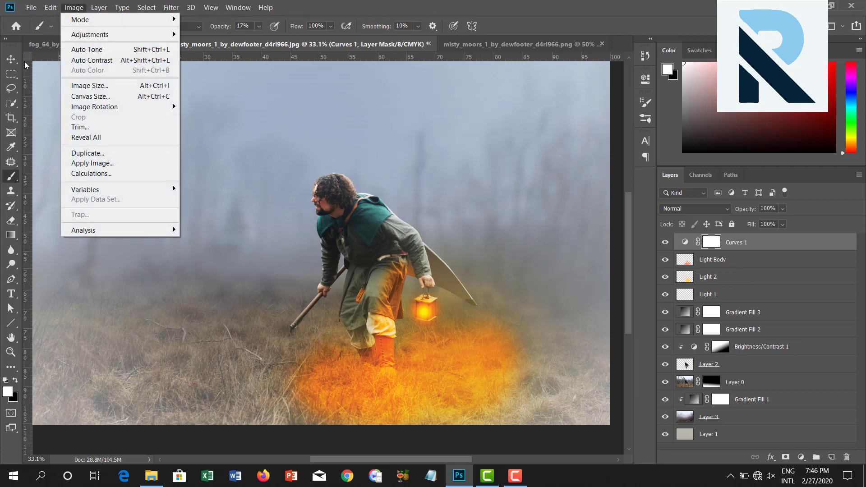
left_click(11, 59)
left_click(74, 8)
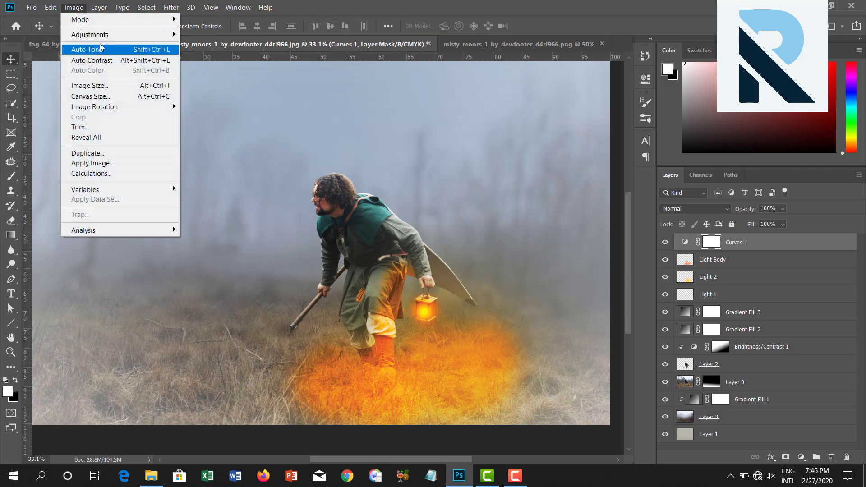
mouse_move(91, 35)
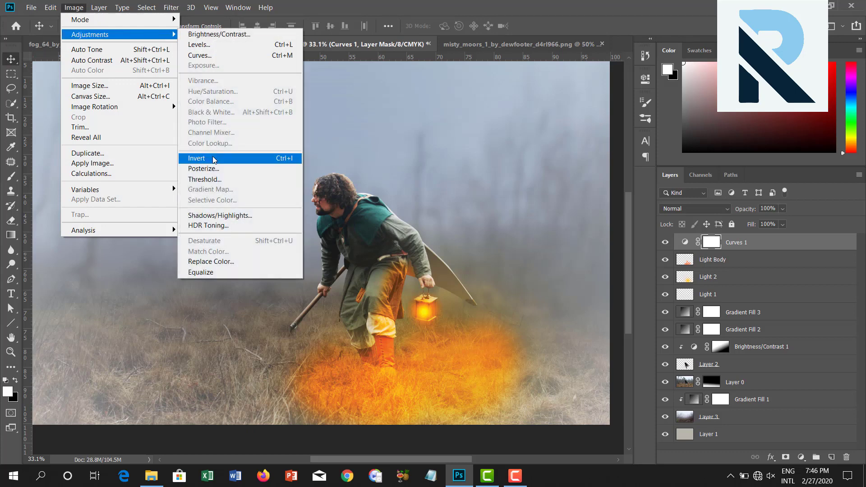
left_click(214, 159)
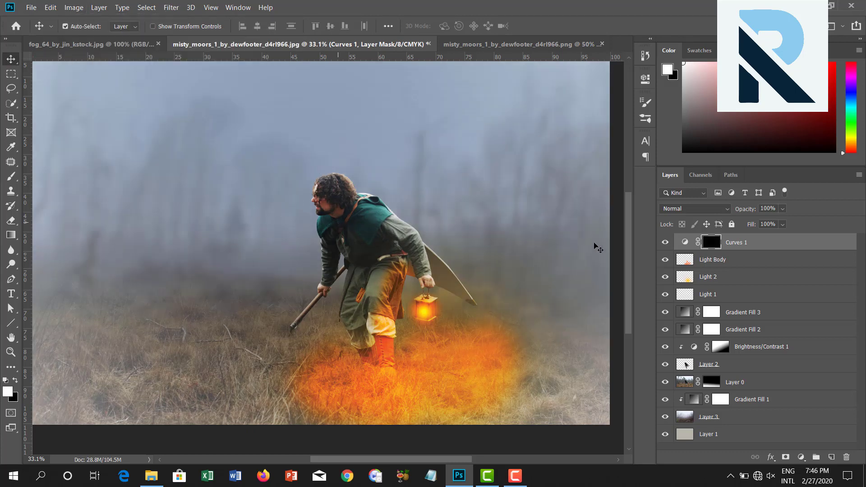
Load Layer 2's outline as a selection and paint white on the Curves 1 mask over shoulder and cape.
key("ctrl")
left_click(684, 365, "ctrl")
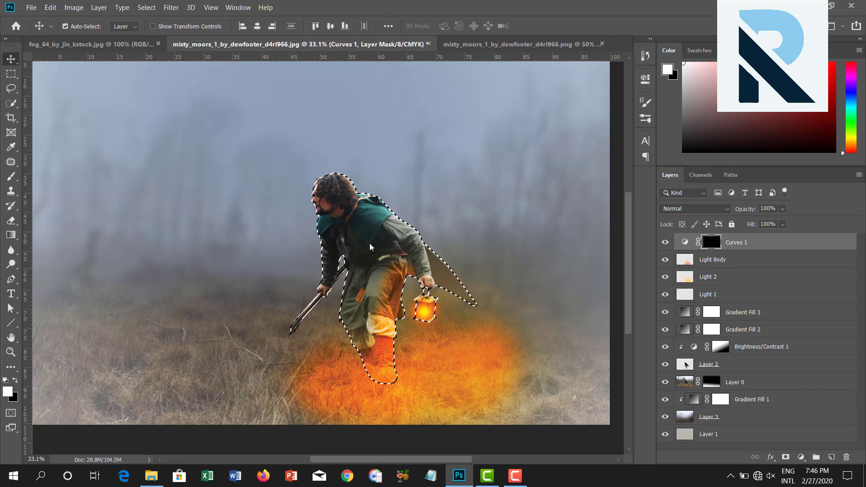
key("b")
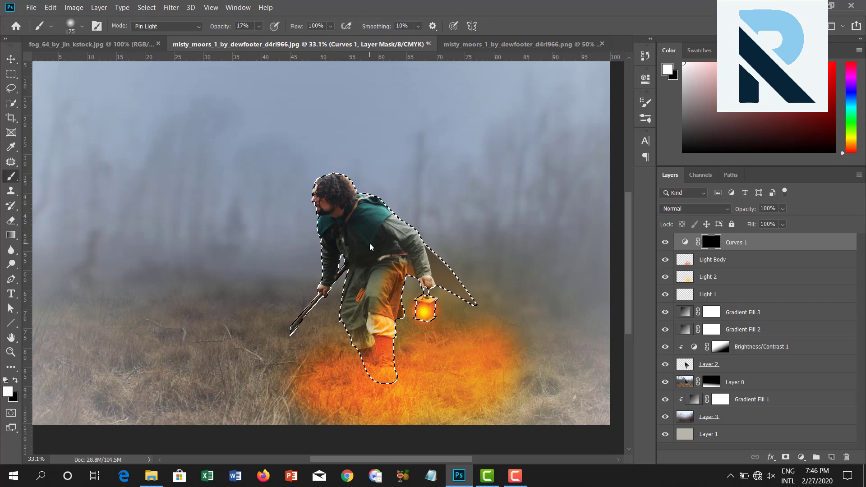
mouse_move(395, 223)
left_mouse_down()
mouse_move(371, 197)
mouse_move(453, 278)
mouse_move(408, 276)
mouse_move(393, 293)
mouse_move(461, 363)
mouse_move(379, 357)
mouse_move(456, 338)
mouse_move(410, 323)
mouse_move(466, 344)
left_mouse_up()
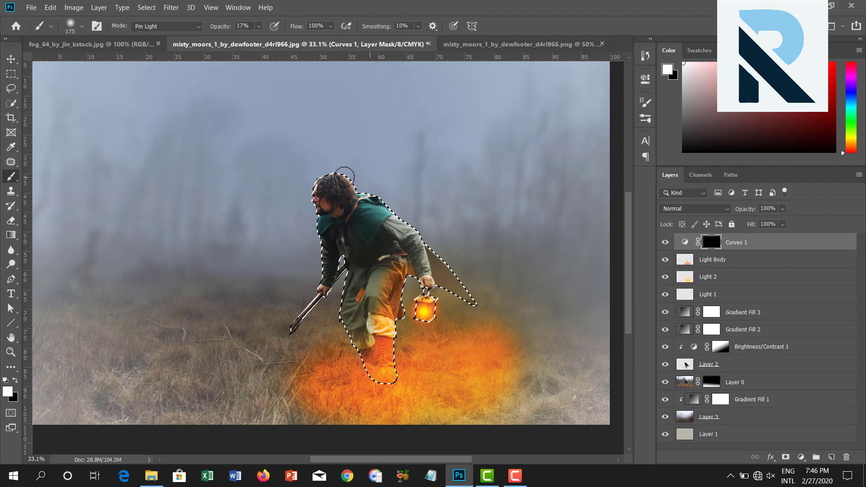
left_click_drag(391, 205, 499, 281)
left_click(513, 477)
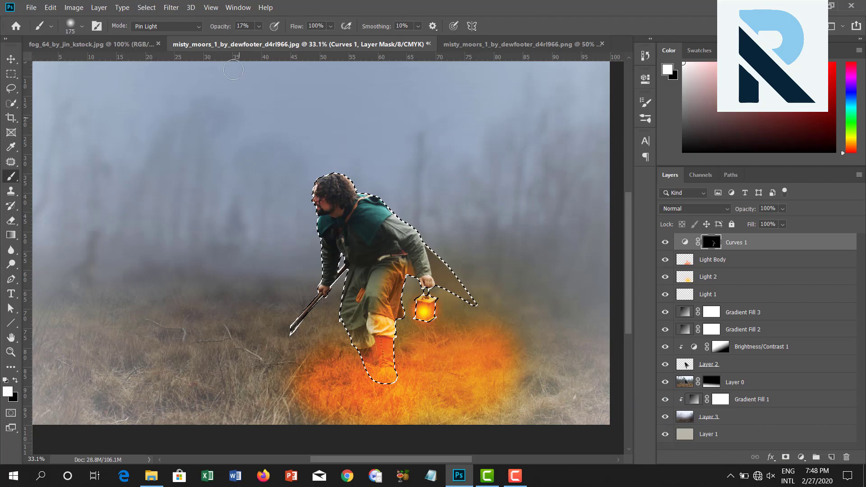
left_click(146, 8)
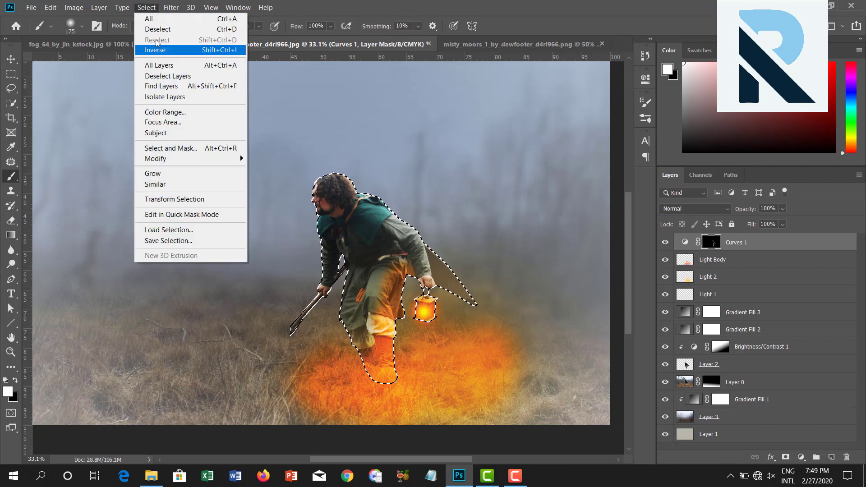
Deselect, enlarge the brush to 500, compare Curves 1 on/off, and paint glow into the grass near the feet.
left_click(158, 28)
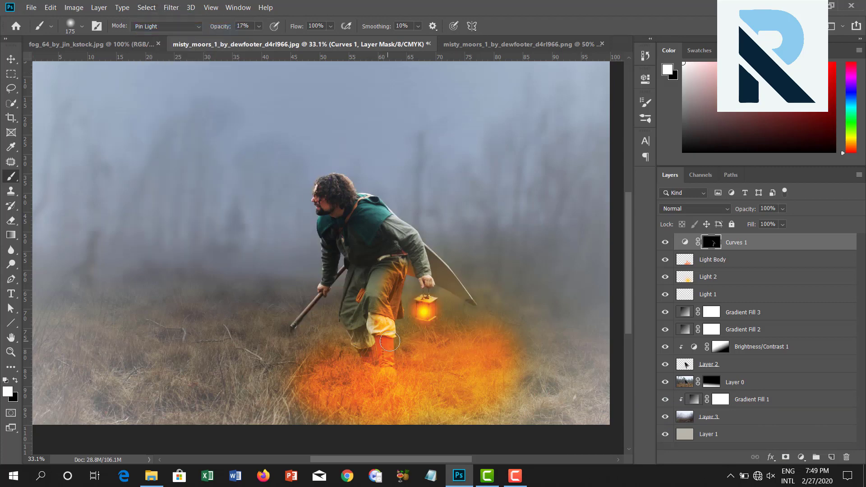
key("bracketright")
key("bracketright")
key("bracketright")
left_click(665, 242)
left_click(665, 242)
left_click(665, 242)
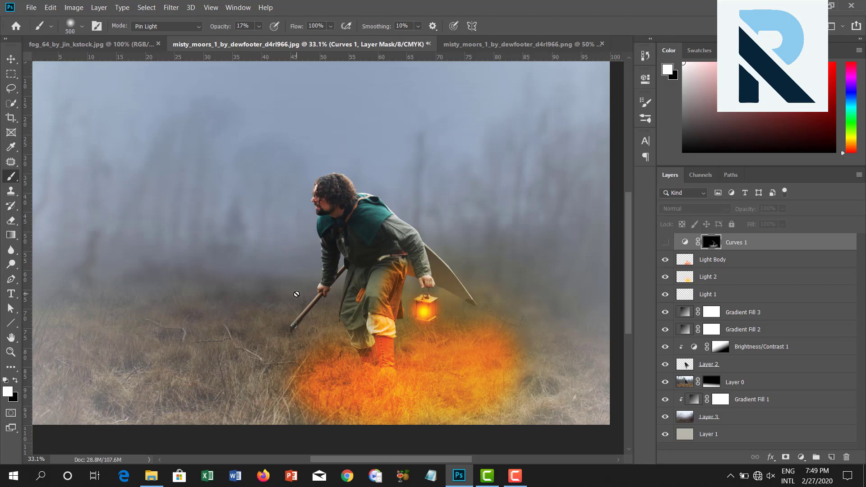
left_click(666, 242)
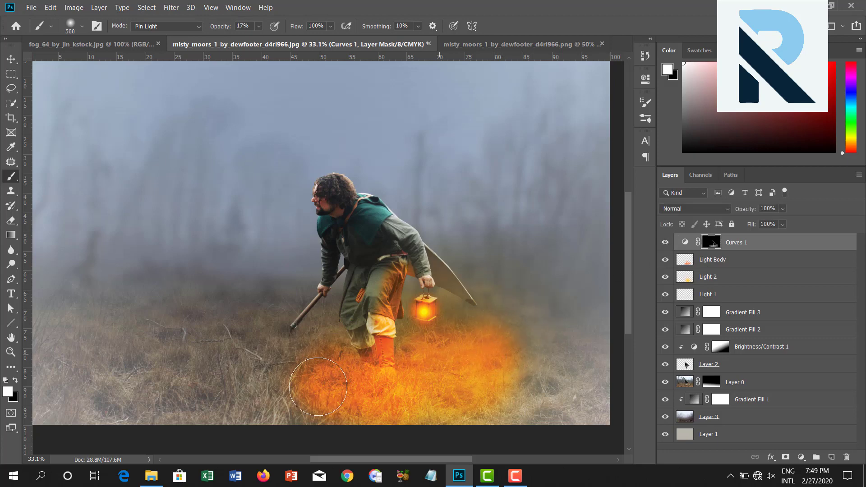
left_click_drag(397, 410, 466, 358)
Switch to black with a 100% opacity brush, resized down and then to 250.
left_click(14, 381)
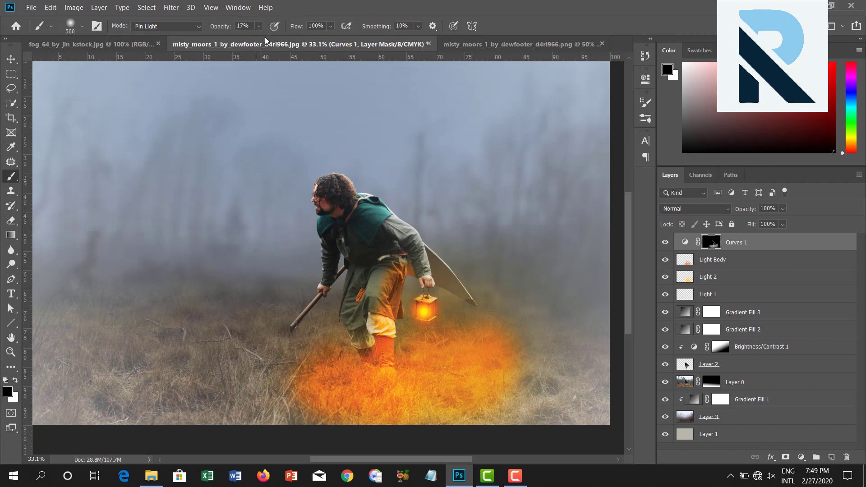
left_click(259, 25)
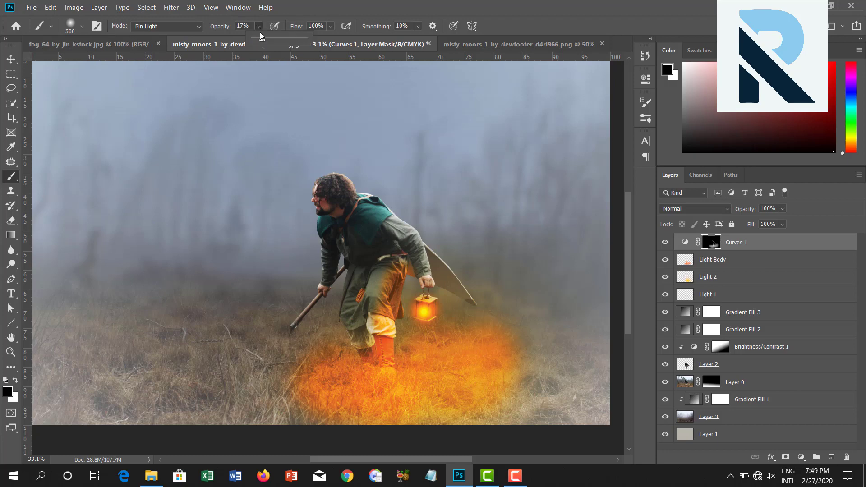
left_click_drag(260, 39, 356, 74)
key("bracketleft")
key("bracketleft")
key("bracketleft")
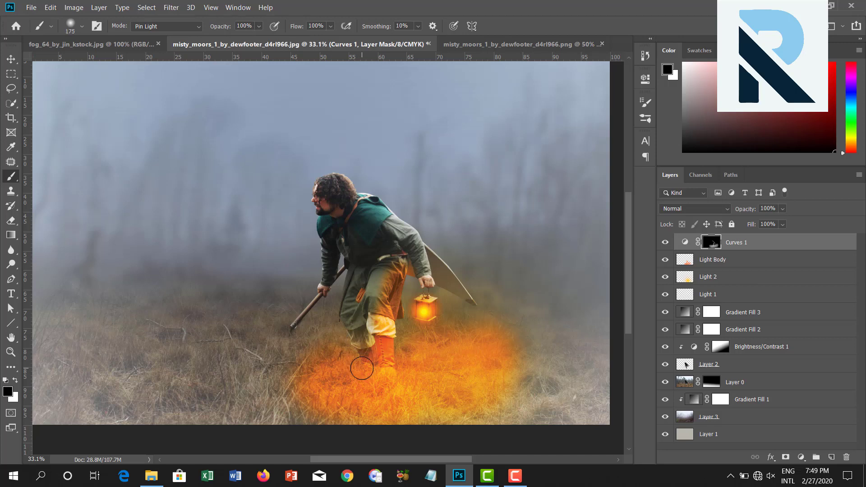
key("bracketleft")
key("bracketright")
key("bracketright")
key("bracketright")
left_click(515, 475)
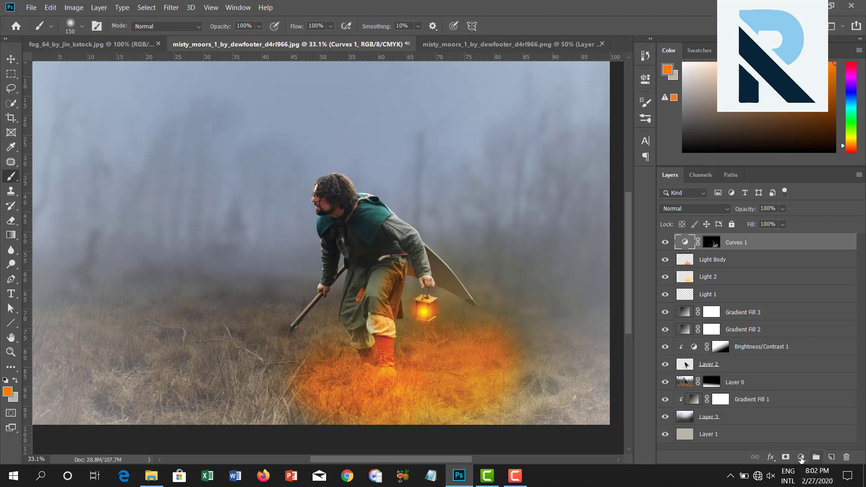
Add a Curves 2 layer with the RGB curve raised and the Red highlight endpoint lowered.
left_click(801, 457)
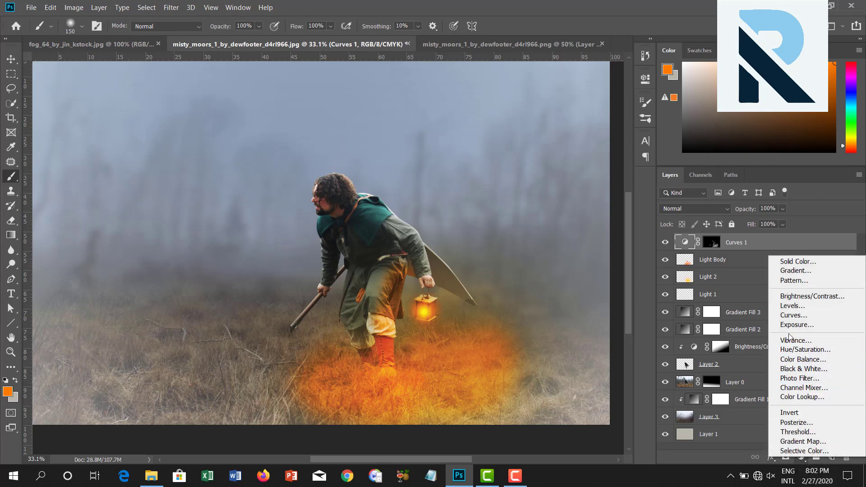
left_click(794, 315)
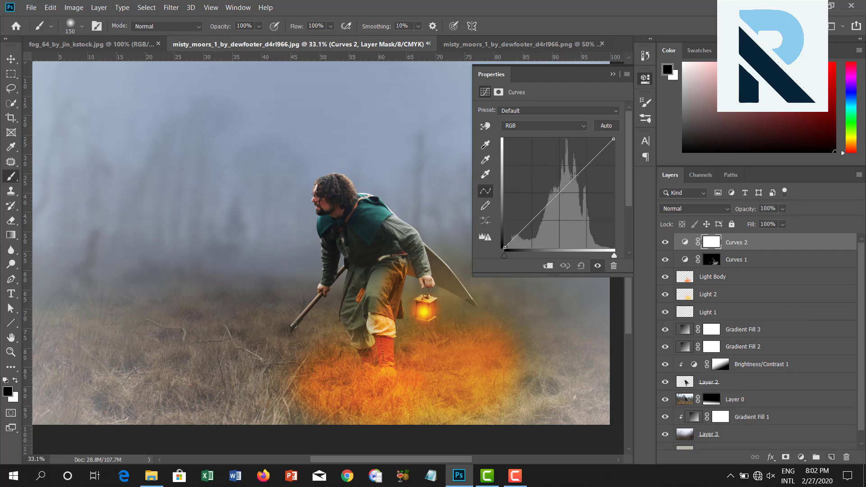
left_click_drag(568, 183, 567, 179)
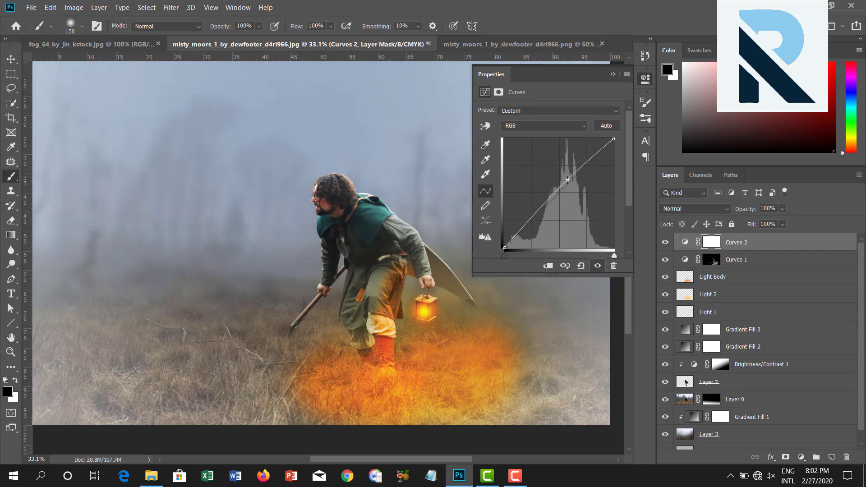
left_click(521, 123)
left_click(524, 147)
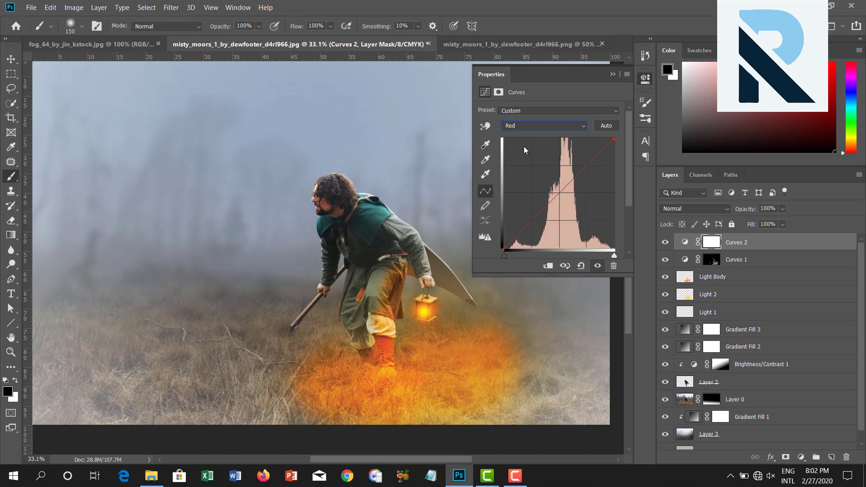
left_click_drag(613, 139, 615, 169)
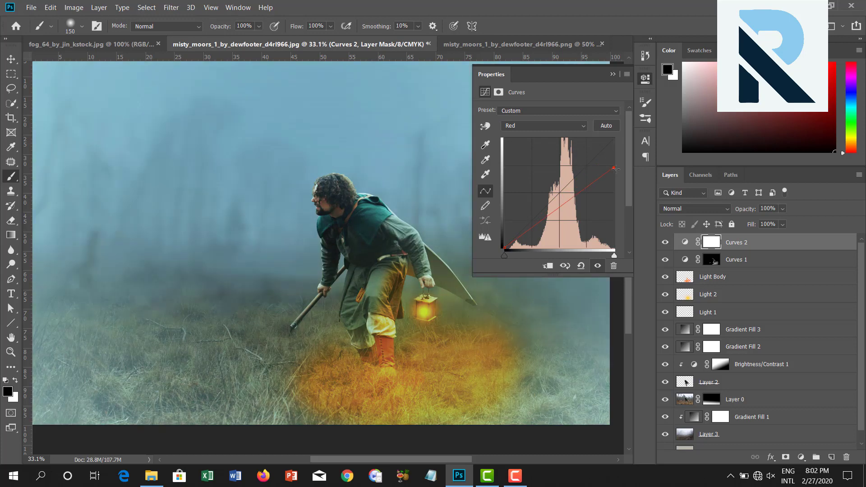
Lower the Green and Blue highlight endpoints on Curves 2, cutting blue most for a greener tone.
left_click(532, 125)
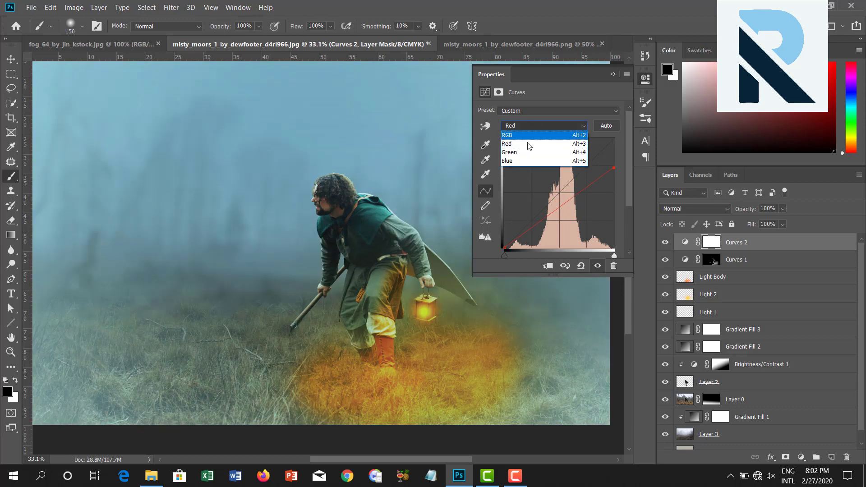
left_click(528, 144)
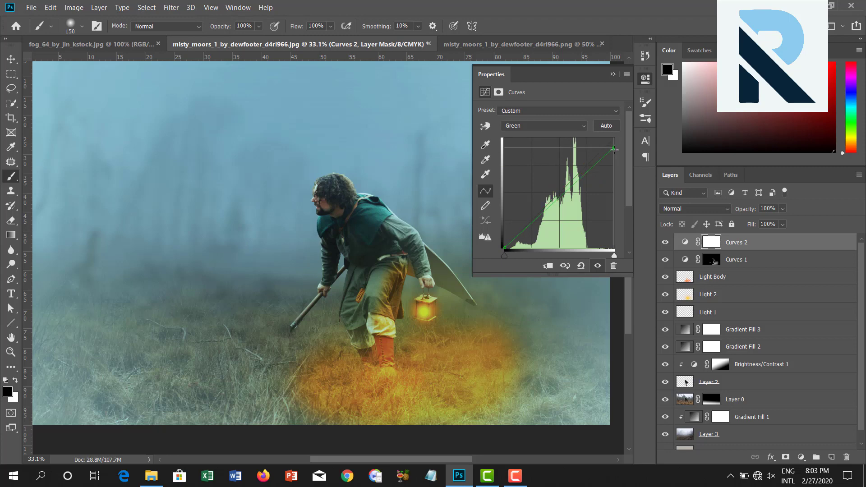
left_click_drag(614, 138, 615, 161)
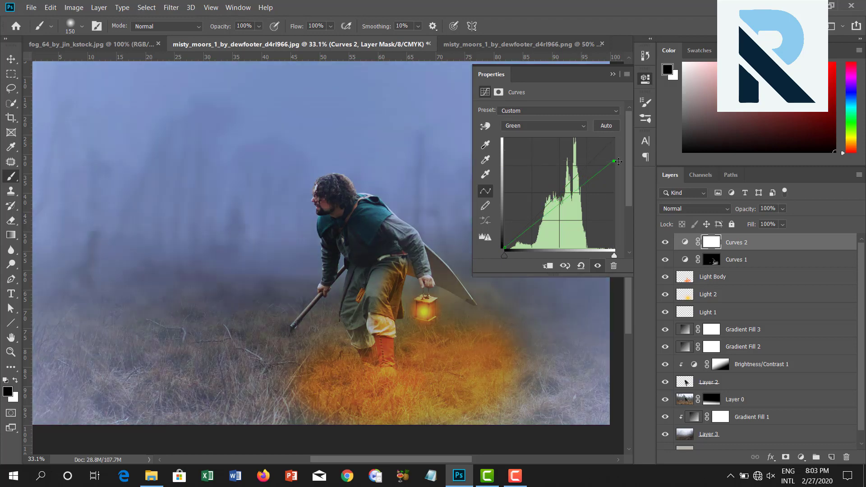
left_click_drag(613, 161, 614, 159)
left_click(541, 126)
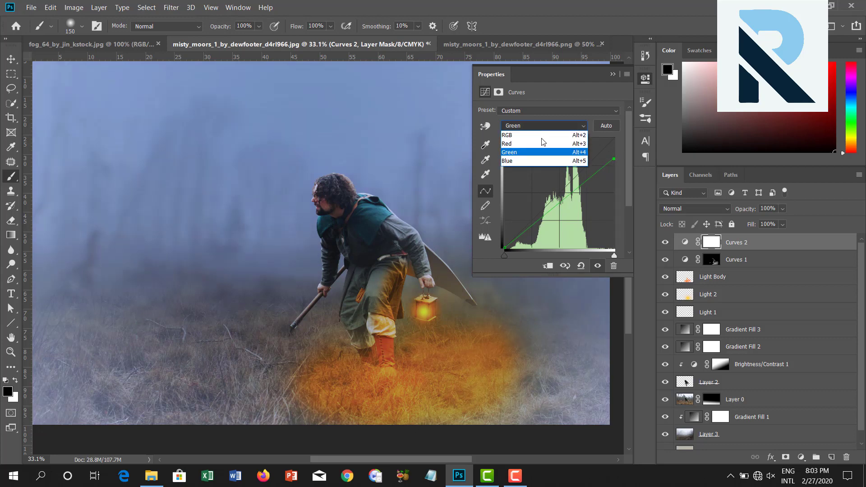
left_click(542, 156)
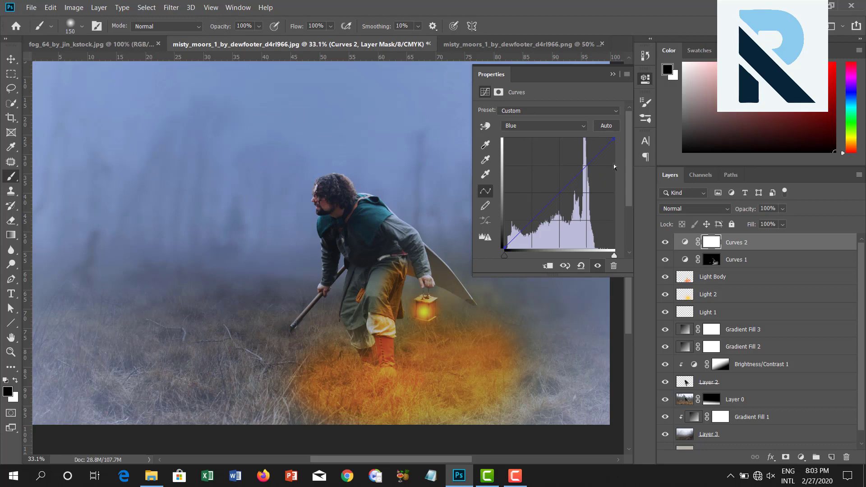
left_click_drag(613, 139, 615, 179)
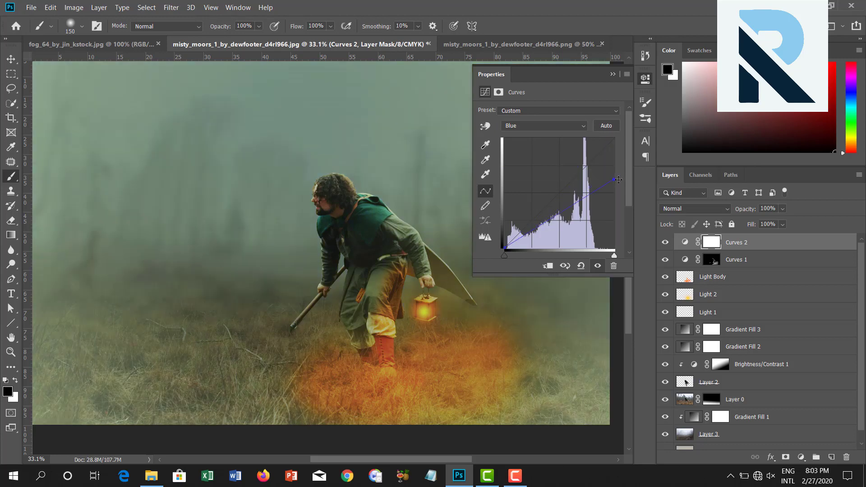
left_click_drag(618, 180, 624, 195)
Set the Curves 2 layer opacity to 50%.
left_click(614, 71)
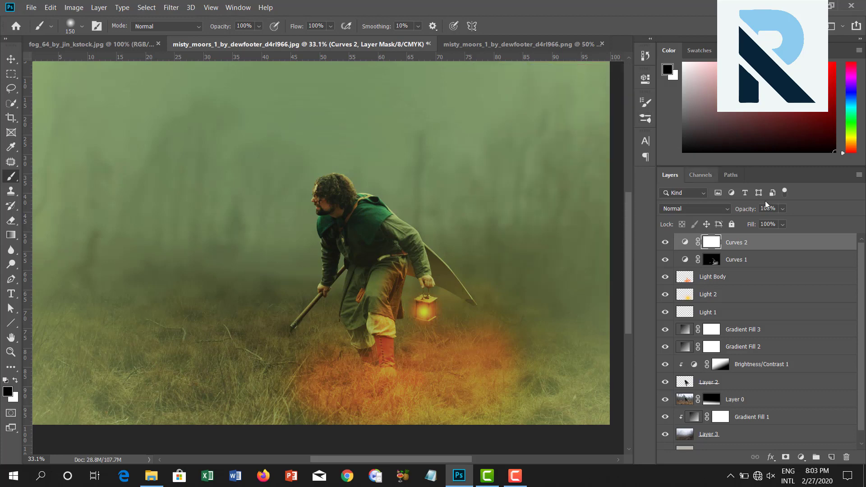
left_click(783, 209)
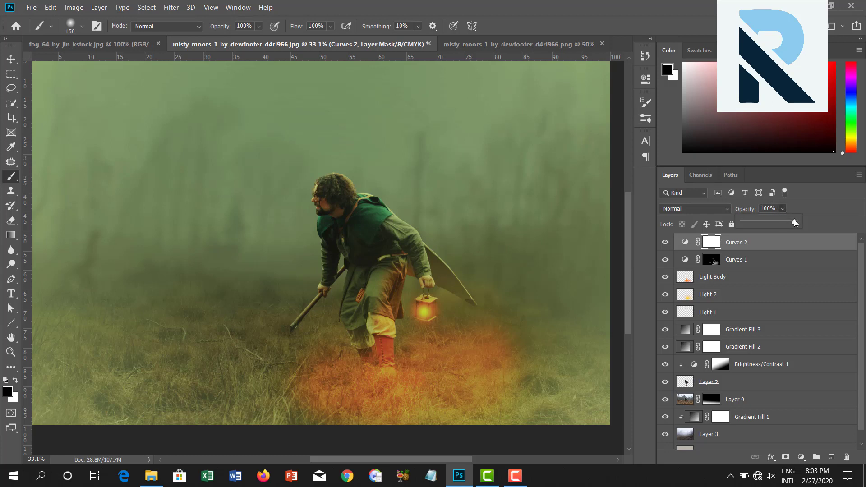
left_click_drag(770, 222, 764, 223)
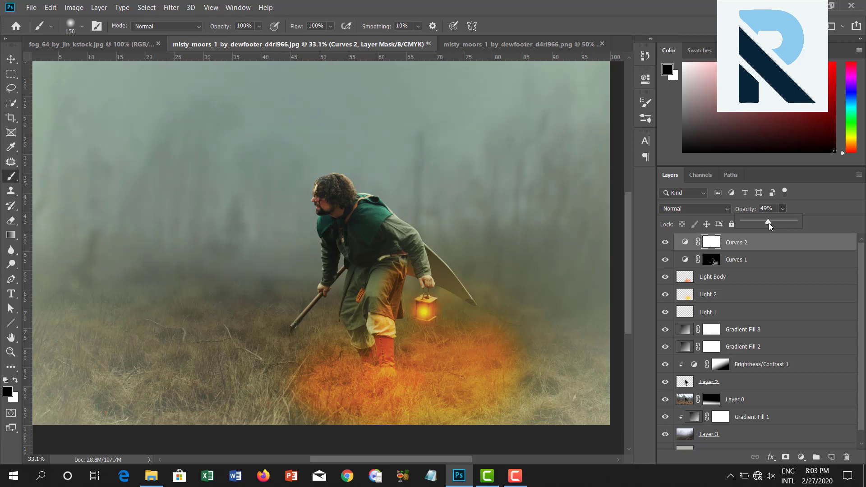
left_click_drag(769, 222, 769, 224)
left_click_drag(767, 219, 771, 220)
key("Return")
type("50")
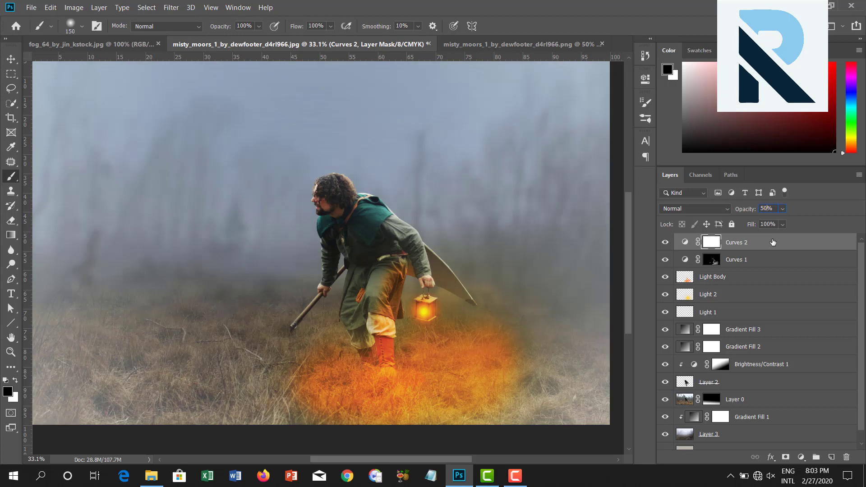
type("0")
key("Return")
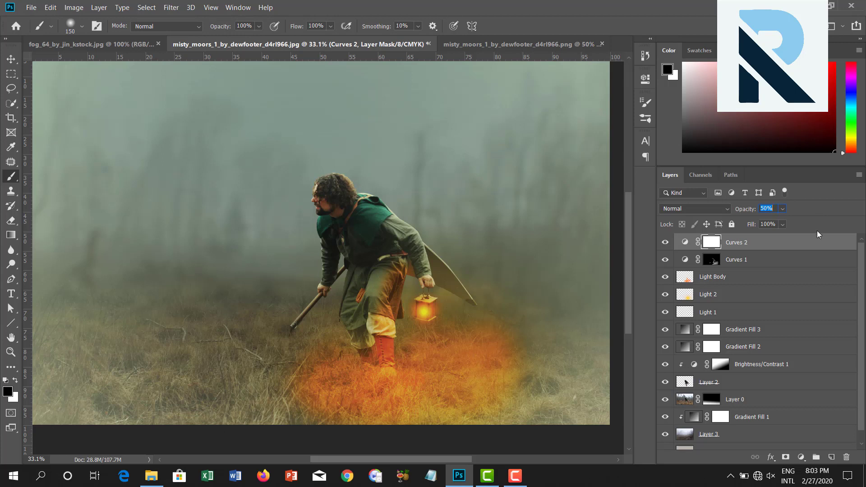
left_click(802, 458)
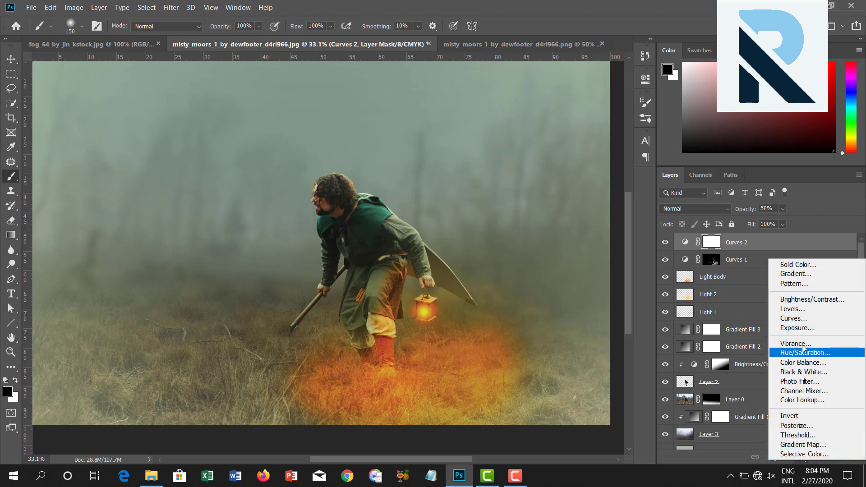
Add a Brightness/Contrast layer with Brightness 24 and Contrast 8.
left_click(807, 299)
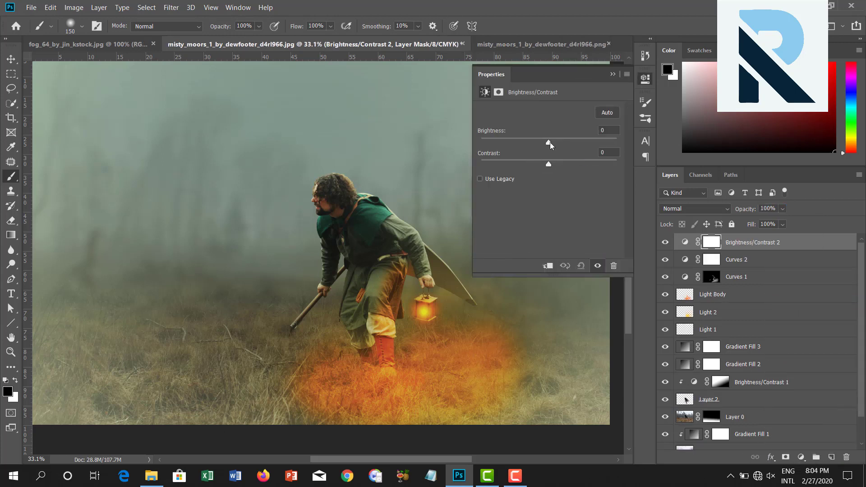
left_click_drag(550, 140, 566, 142)
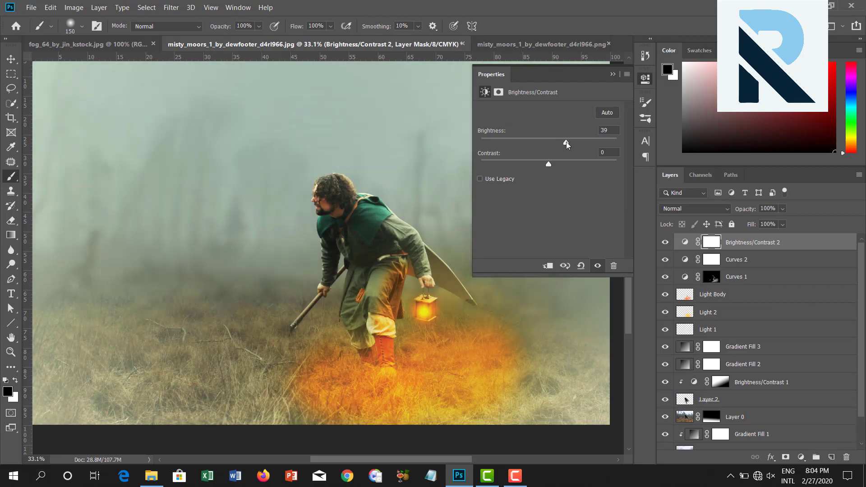
left_click_drag(567, 142, 554, 167)
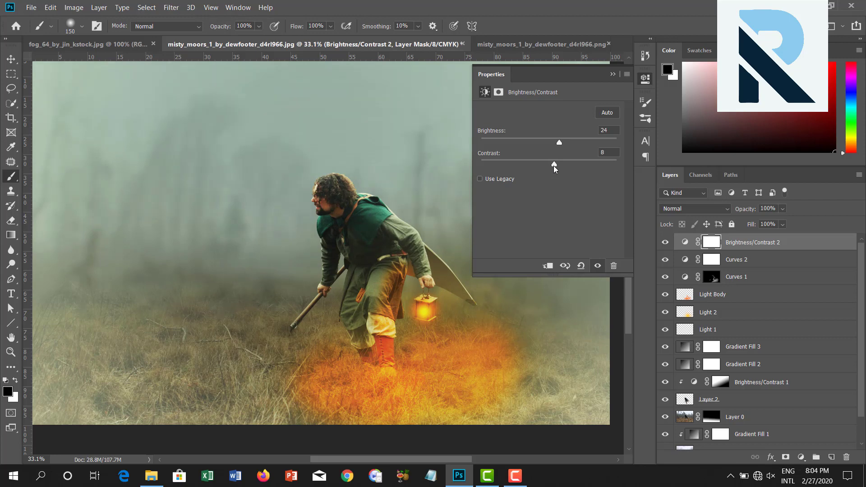
left_click(613, 73)
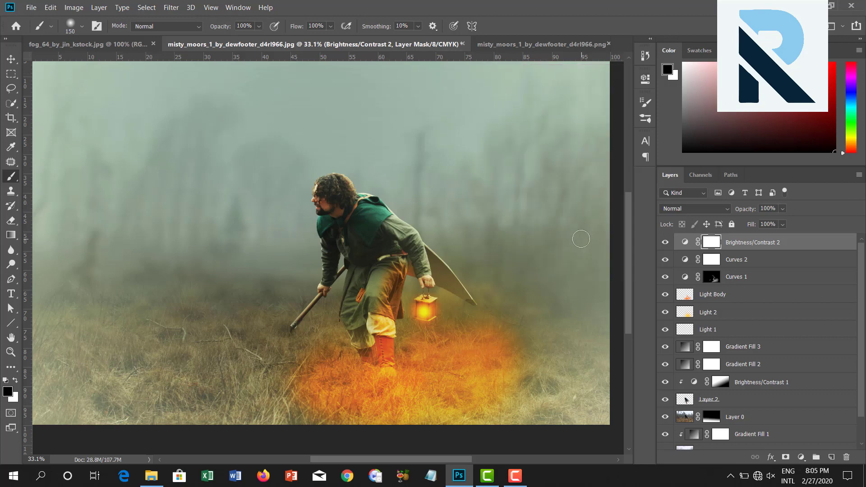
scroll(580, 238, "up", 1)
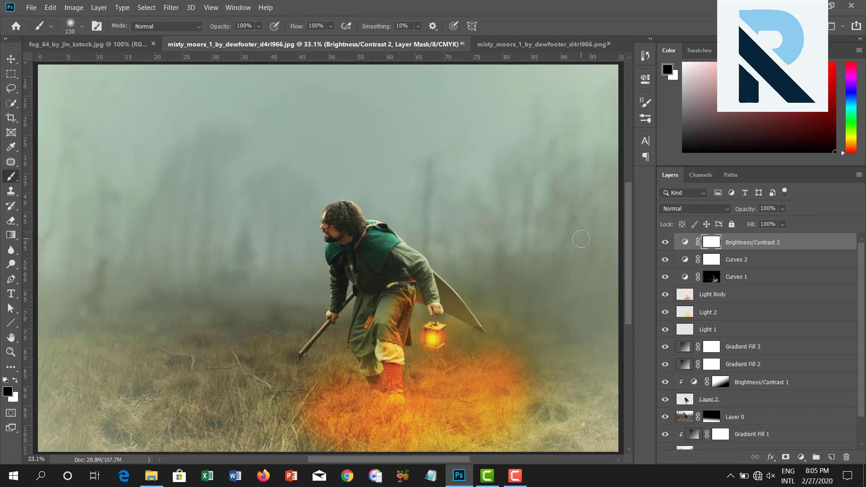